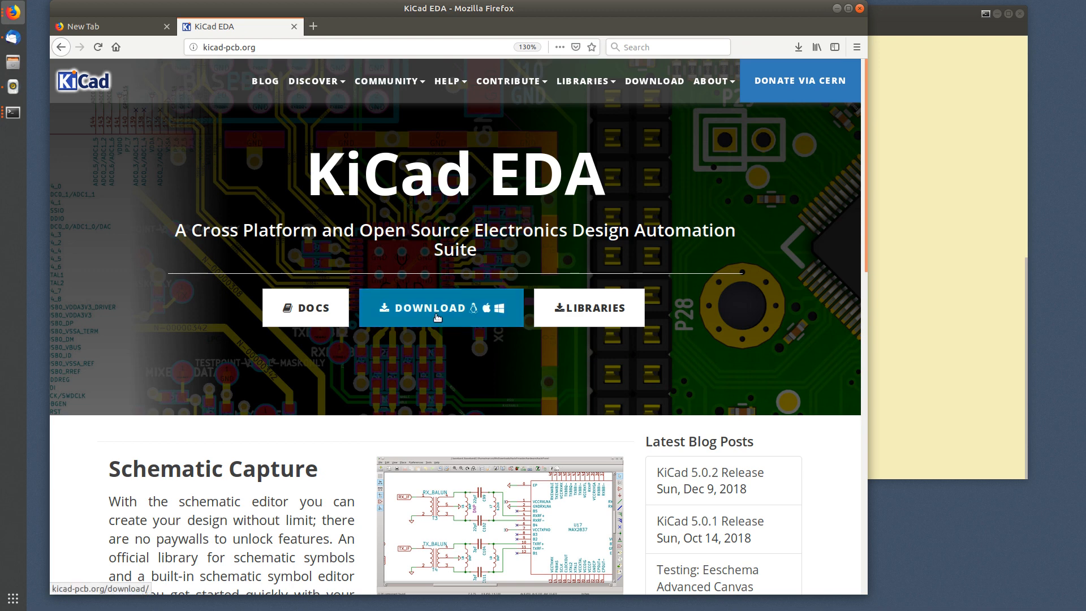
Step: Find the shell commands for installing the stable KiCad release on the Ubuntu download page
{"action": "left_click", "coordinate": [458, 311]}
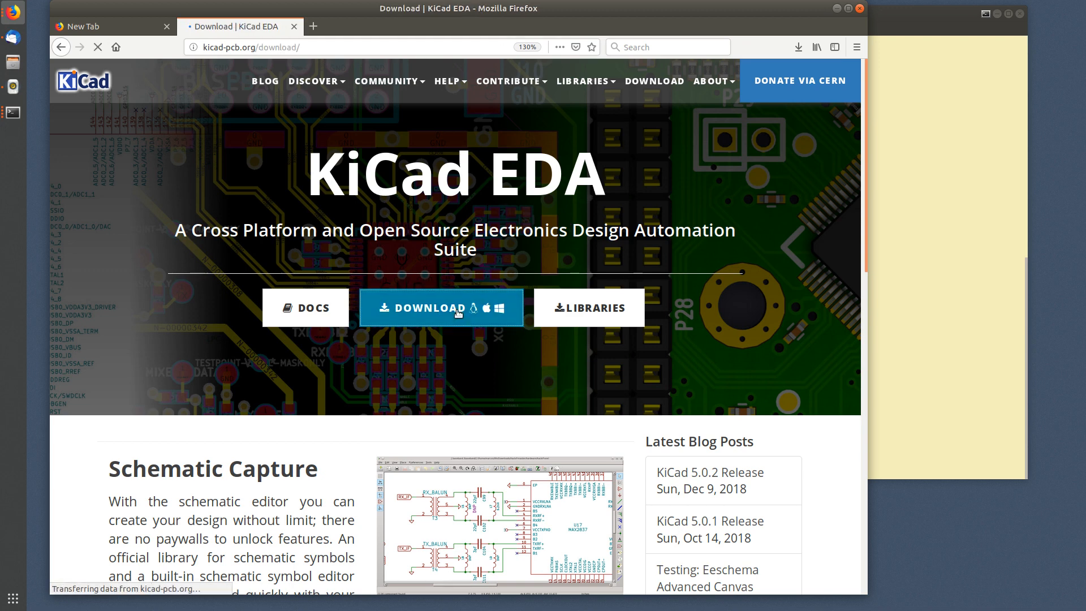
{"action": "scroll", "coordinate": [455, 420], "scroll_direction": "down", "scroll_amount": 5}
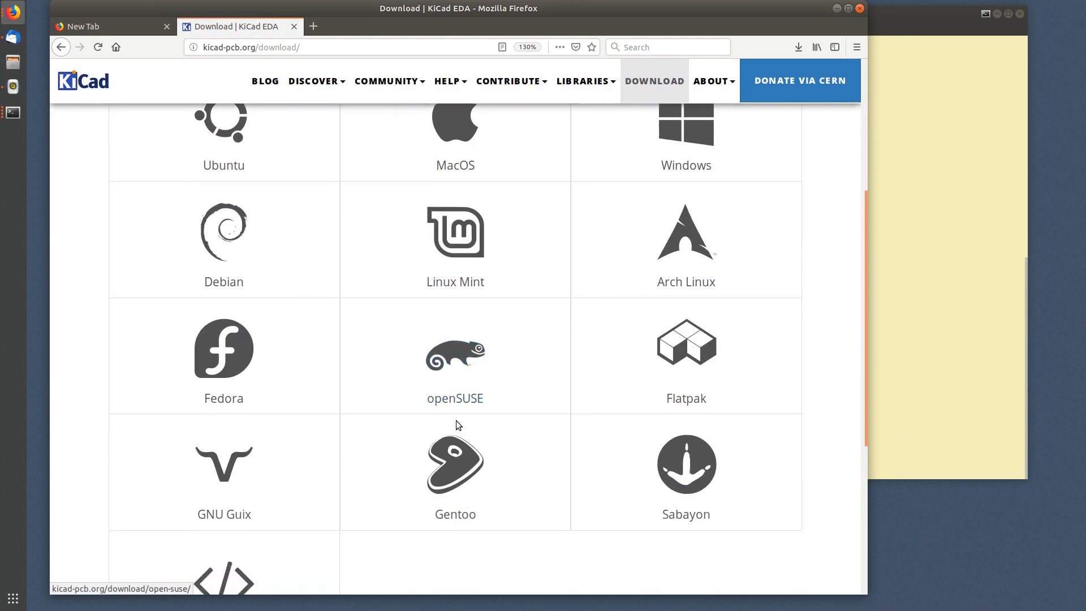
{"action": "scroll", "coordinate": [505, 424], "scroll_direction": "up", "scroll_amount": 6}
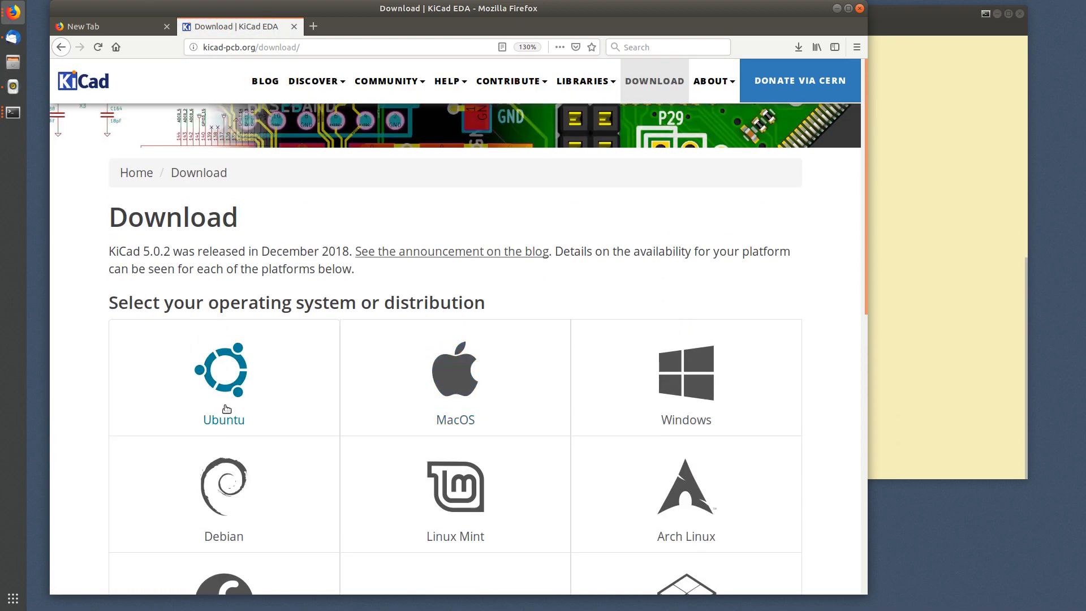
{"action": "left_click", "coordinate": [229, 368]}
{"action": "scroll", "coordinate": [520, 430], "scroll_direction": "down", "scroll_amount": 8}
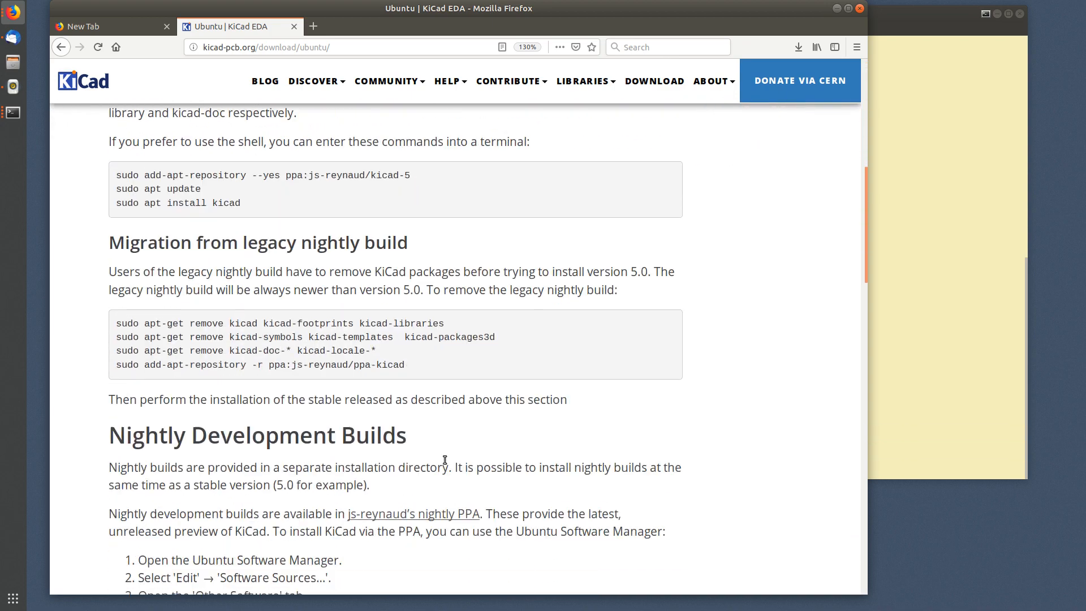
{"action": "left_click_drag", "start_coordinate": [116, 166], "coordinate": [346, 192]}
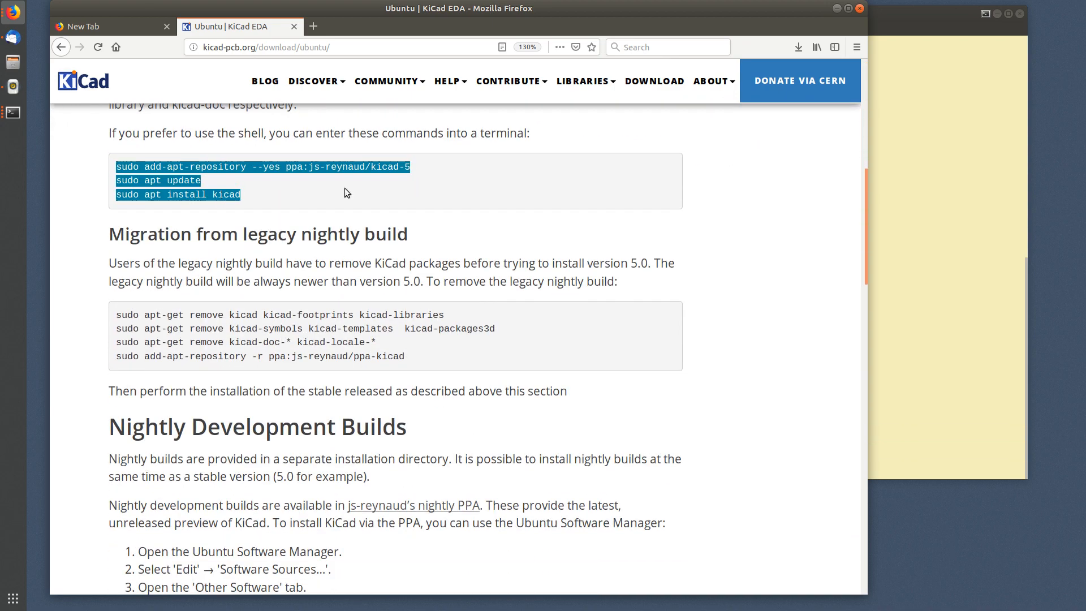
{"action": "left_click", "coordinate": [523, 192]}
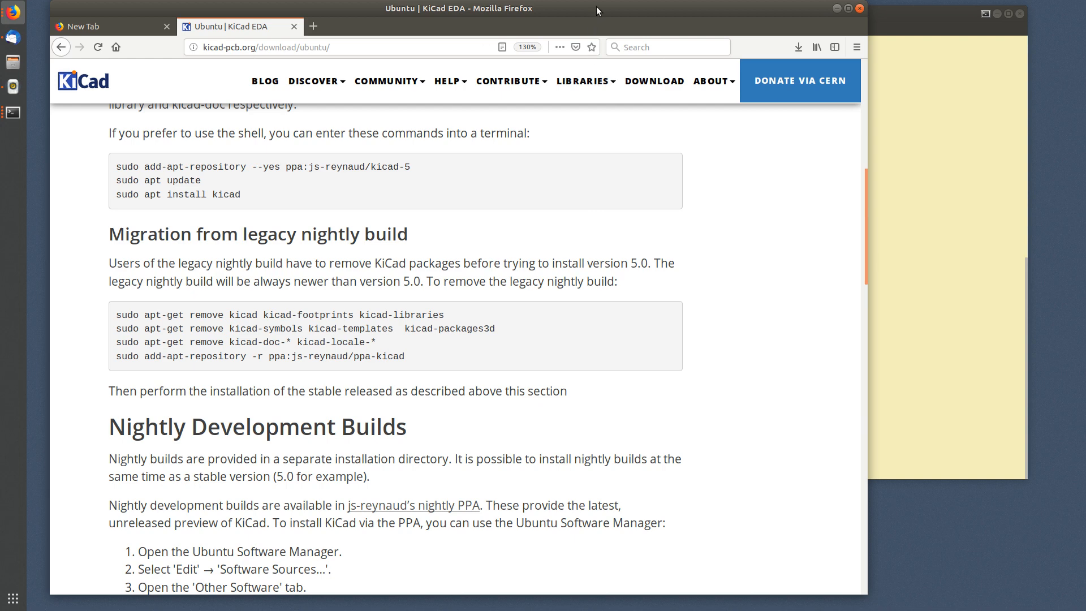
Step: Switch to the terminal and launch KiCad as a background process from the projects/pcb directory
{"action": "key", "text": "alt+Tab"}
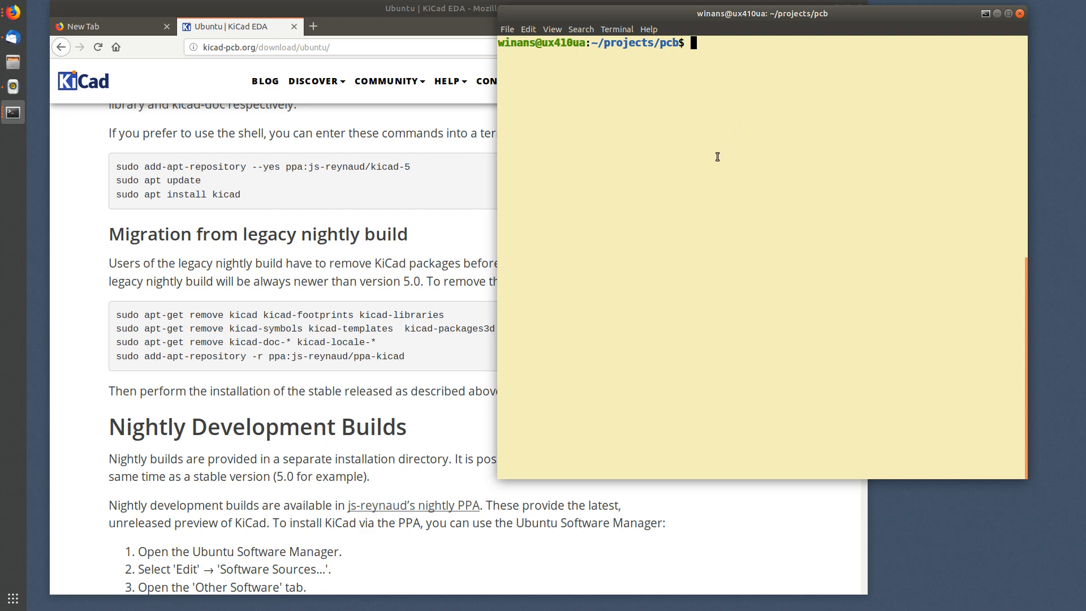
{"action": "type", "text": "kicad&"}
{"action": "key", "text": "Return"}
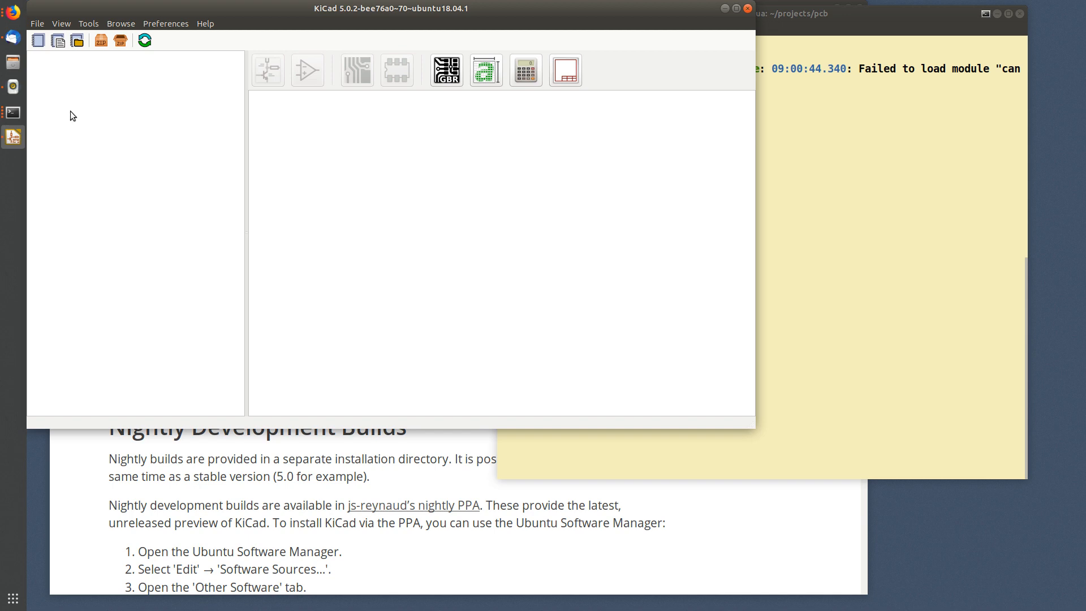
Step: Create a new project named 2043-example in its own new directory inside the pcb folder
{"action": "left_click", "coordinate": [39, 41]}
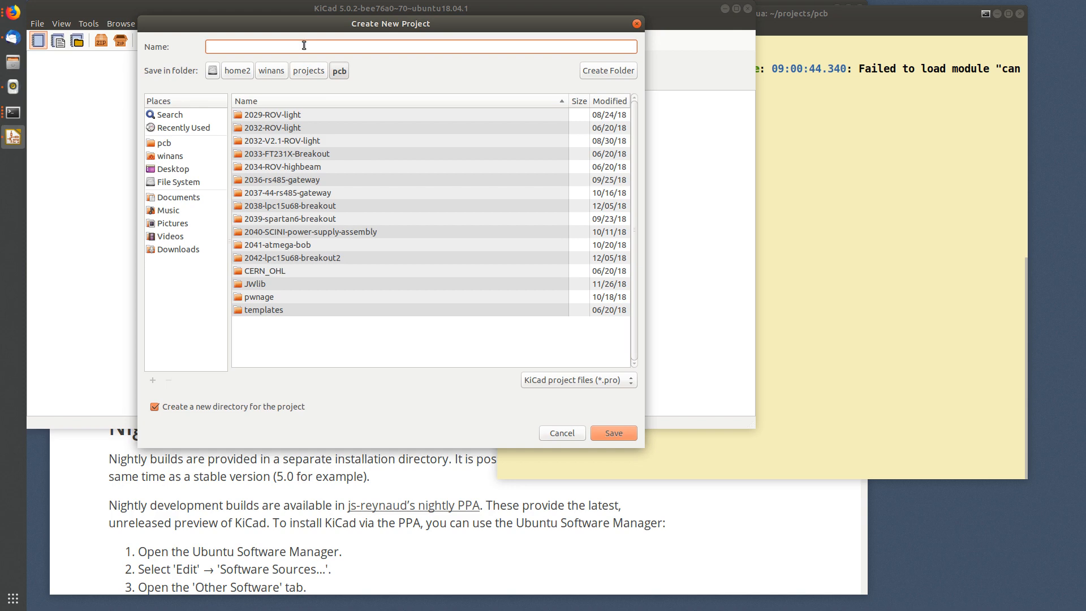
{"action": "type", "text": "2043-e"}
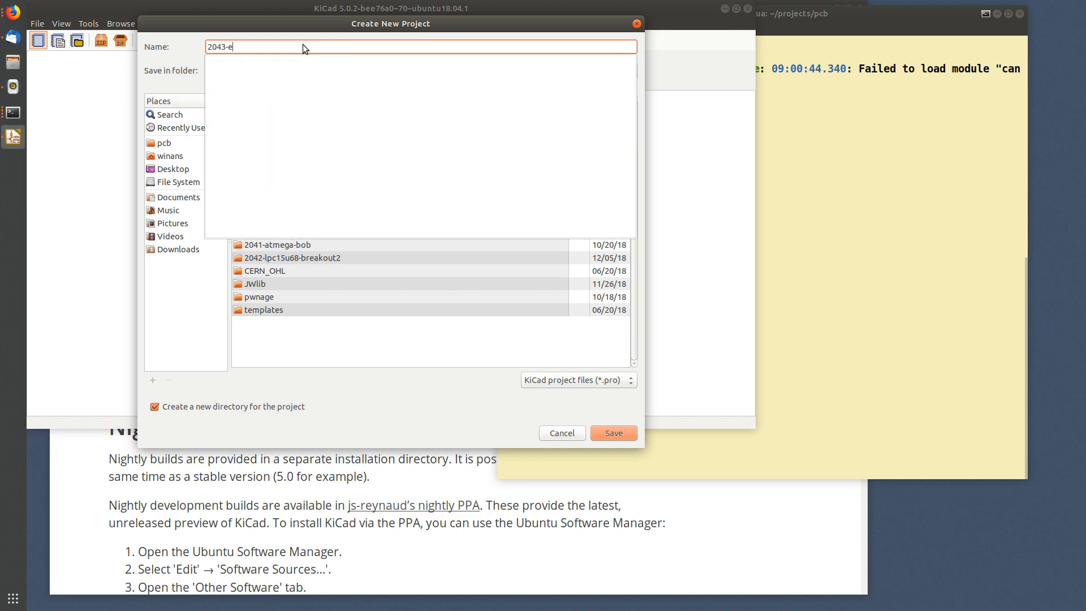
{"action": "type", "text": "xample"}
{"action": "key", "text": "Return"}
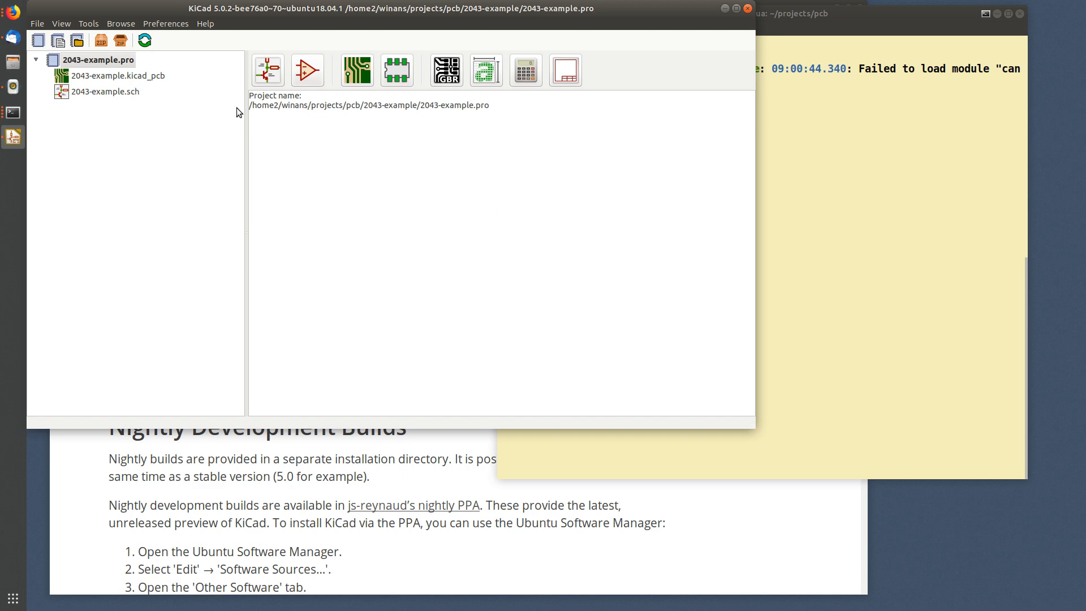
Step: Switch to the terminal, print the working directory and list its full contents in long format
{"action": "left_click", "coordinate": [832, 273]}
{"action": "type", "text": "pwd"}
{"action": "key", "text": "Return"}
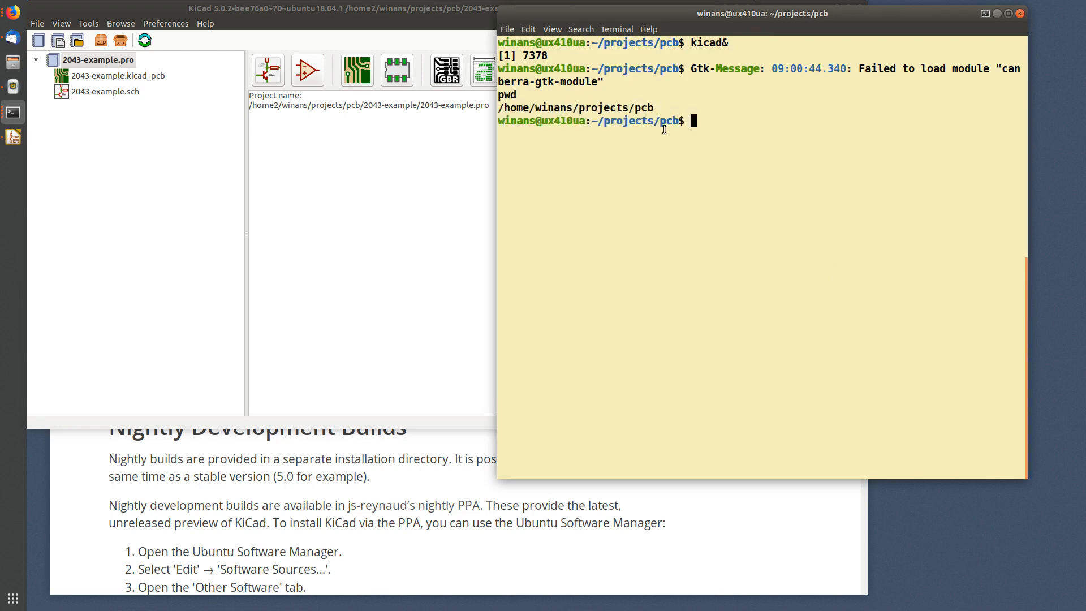
{"action": "type", "text": "ls -al"}
{"action": "key", "text": "Return"}
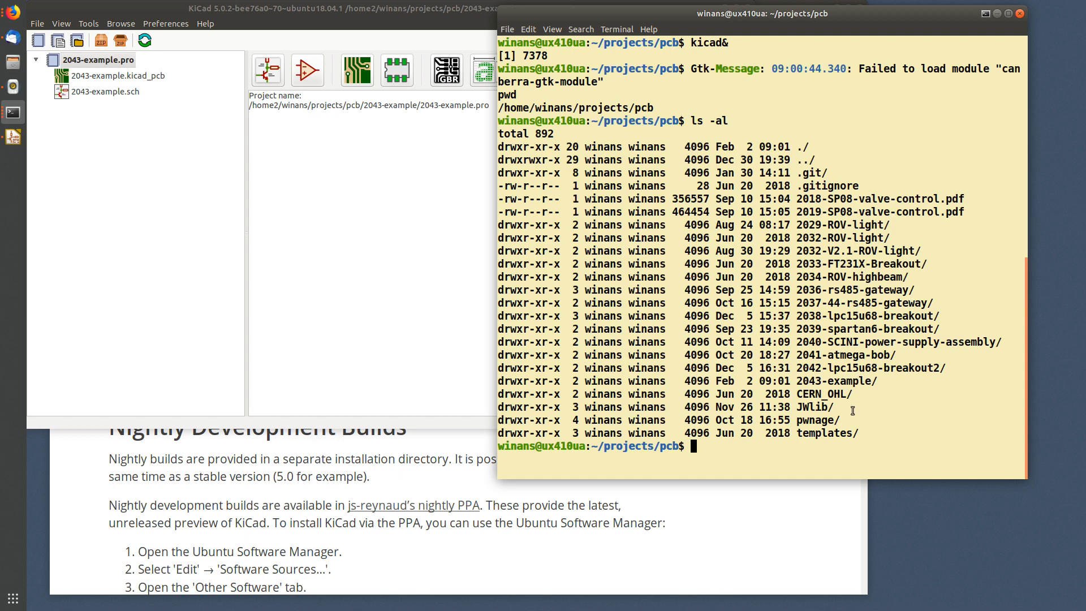
Step: Change into the 2043-example directory and list its files, examining the project, schematic and board files
{"action": "double_click", "coordinate": [823, 382]}
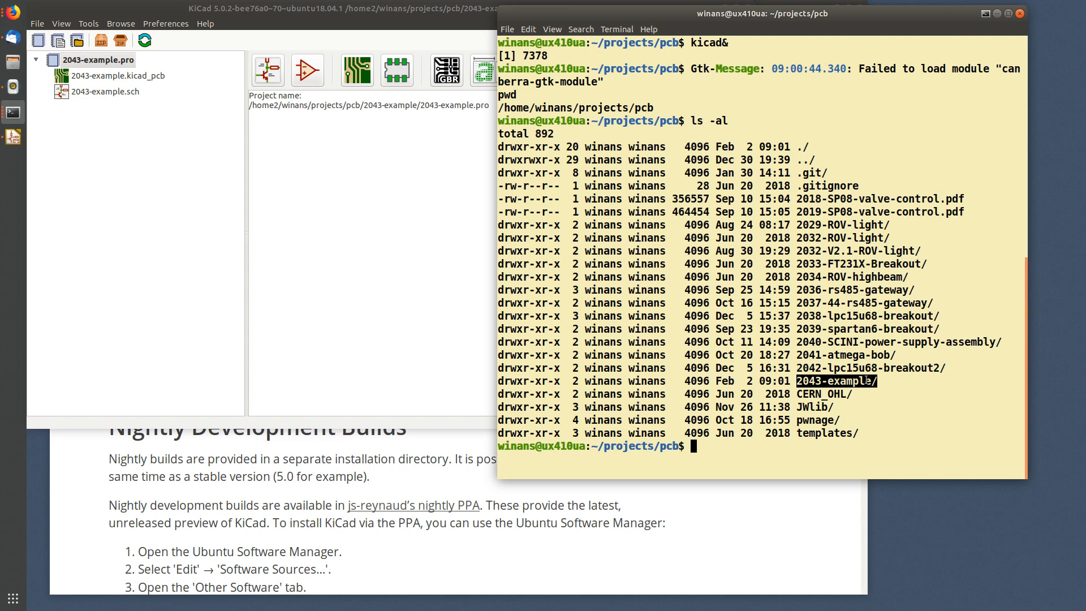
{"action": "type", "text": "cd"}
{"action": "middle_click", "coordinate": [849, 371]}
{"action": "key", "text": "Return"}
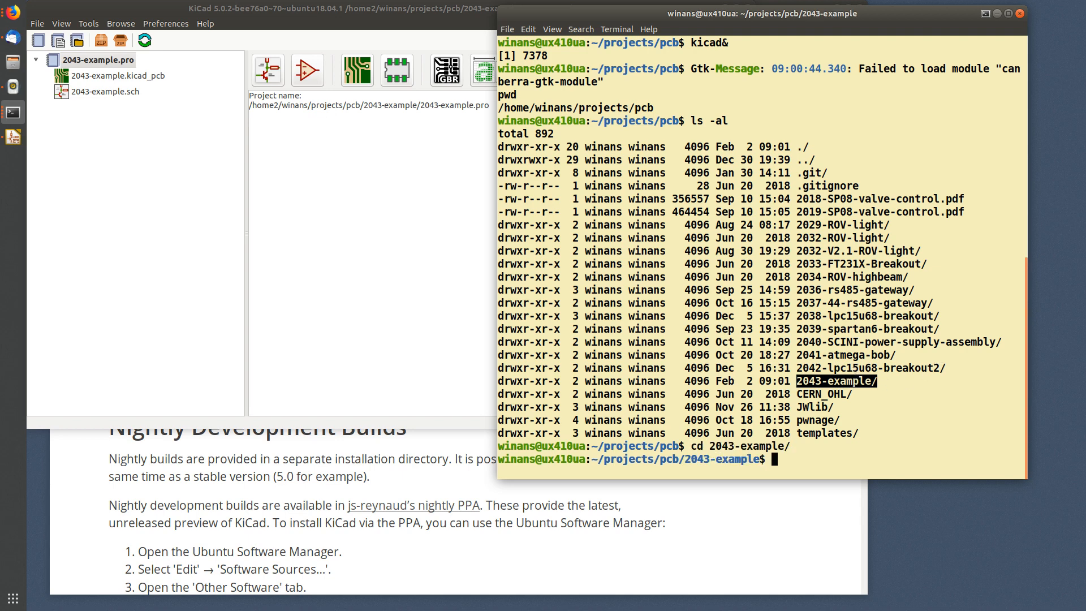
{"action": "type", "text": "ls -ola"}
{"action": "key", "text": "Return"}
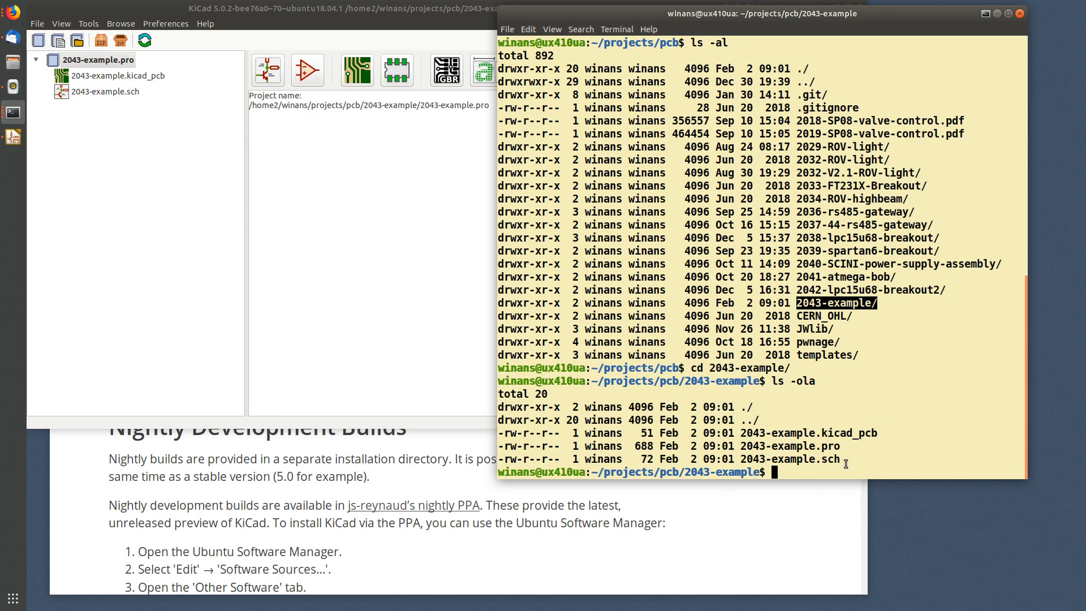
{"action": "double_click", "coordinate": [824, 448]}
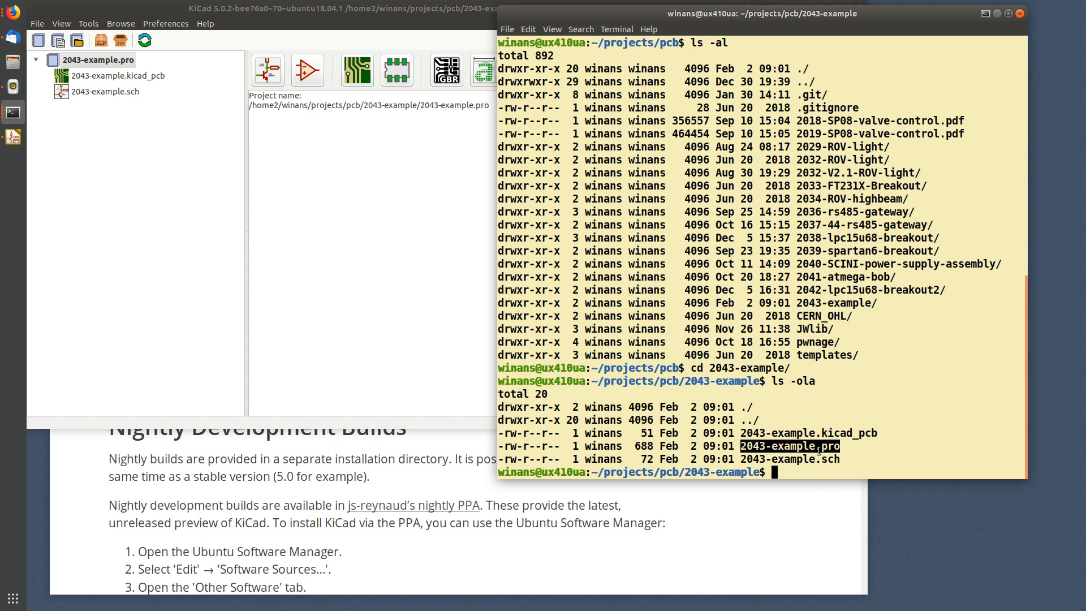
{"action": "double_click", "coordinate": [817, 459]}
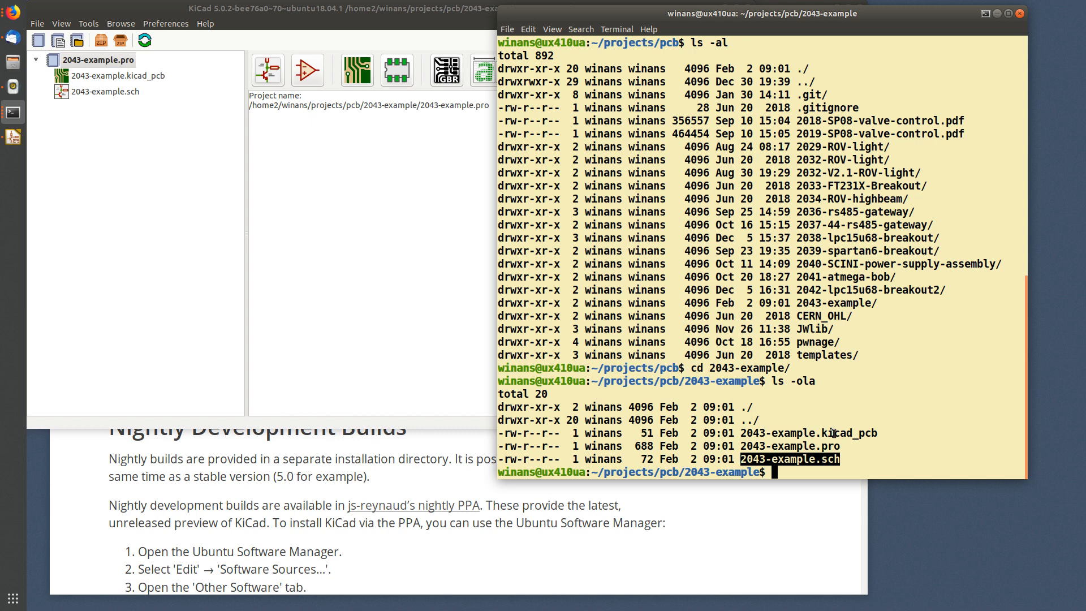
{"action": "double_click", "coordinate": [833, 432]}
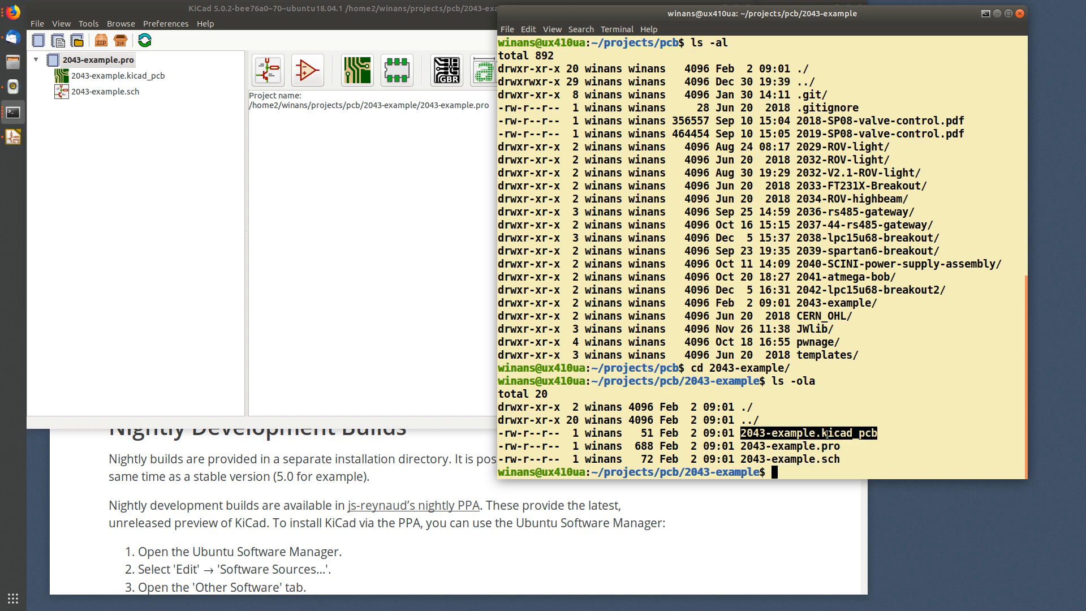
{"action": "left_click", "coordinate": [832, 433]}
Step: Return to the KiCad project window and minimize the terminal and browser windows
{"action": "left_click", "coordinate": [441, 269]}
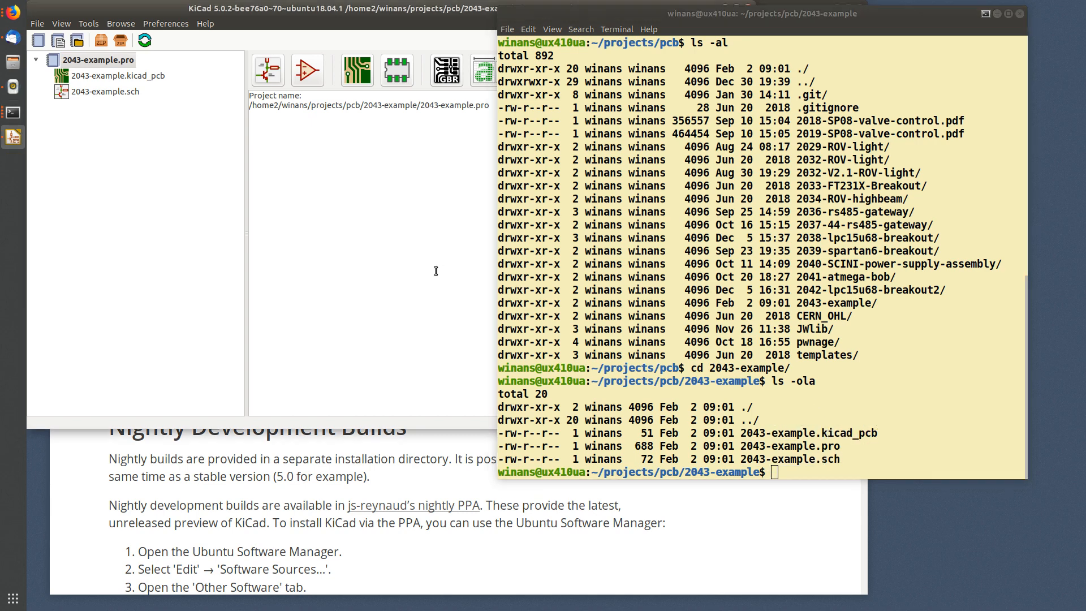
{"action": "left_click", "coordinate": [997, 13]}
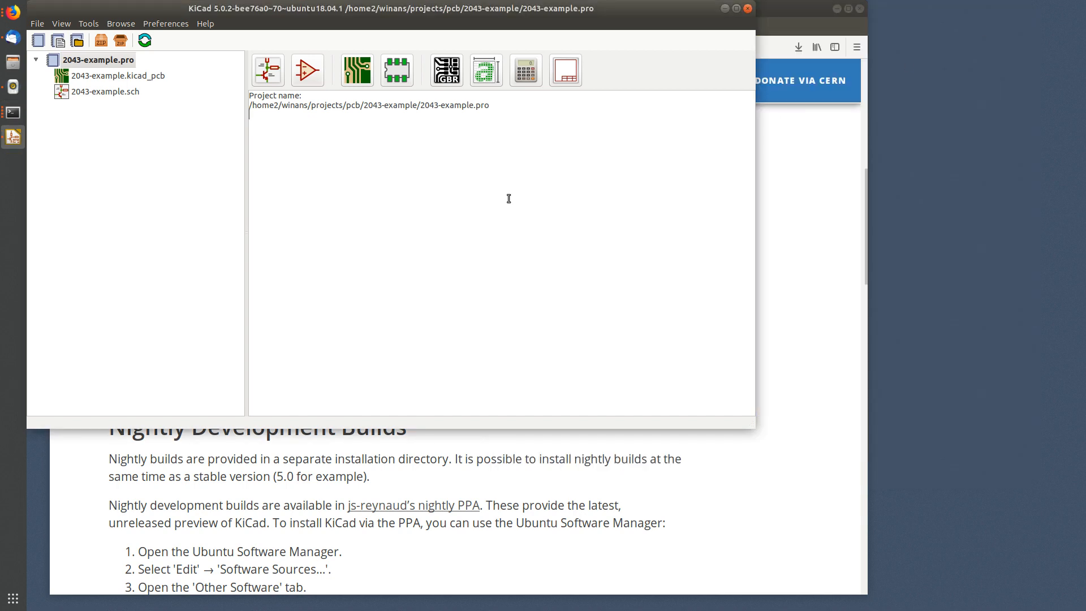
{"action": "left_click", "coordinate": [835, 9]}
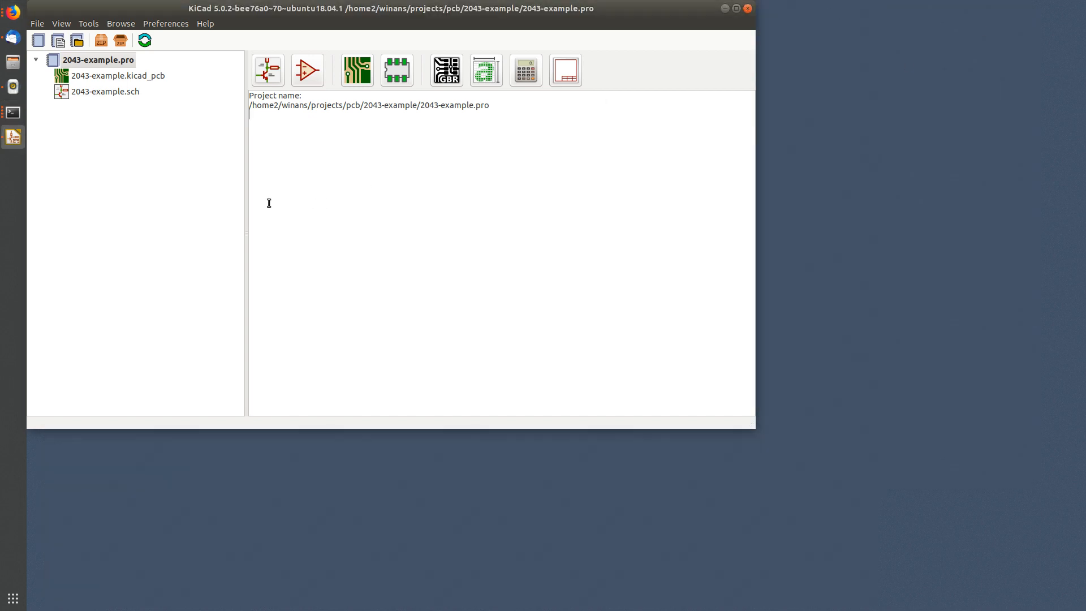
Step: Open the 2043-example.sch schematic and enlarge its editor window so the whole sheet is in view
{"action": "double_click", "coordinate": [129, 93]}
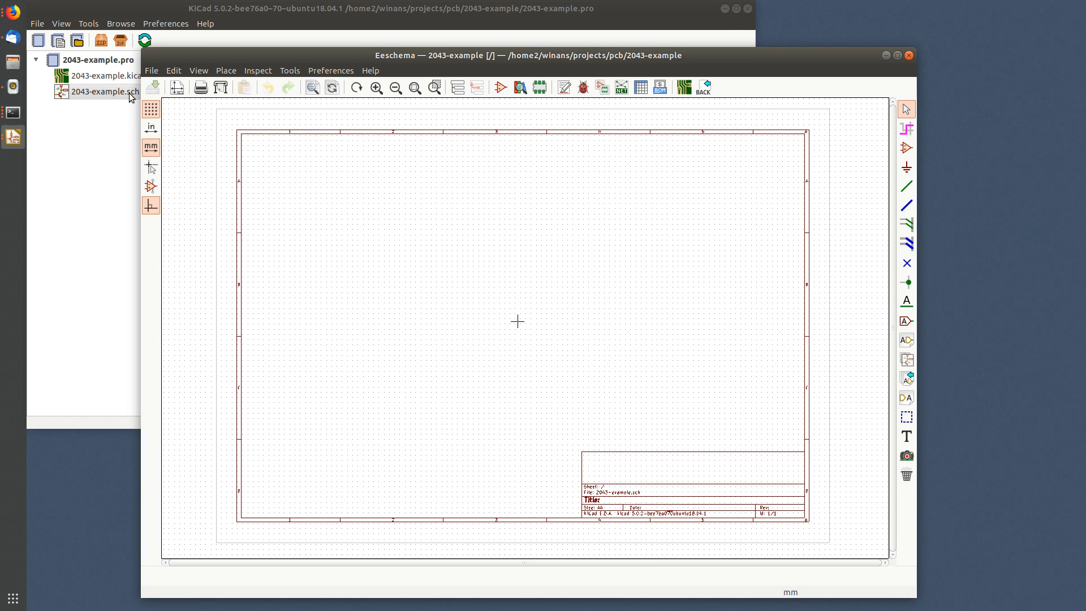
{"action": "left_click_drag", "start_coordinate": [916, 49], "coordinate": [972, 1]}
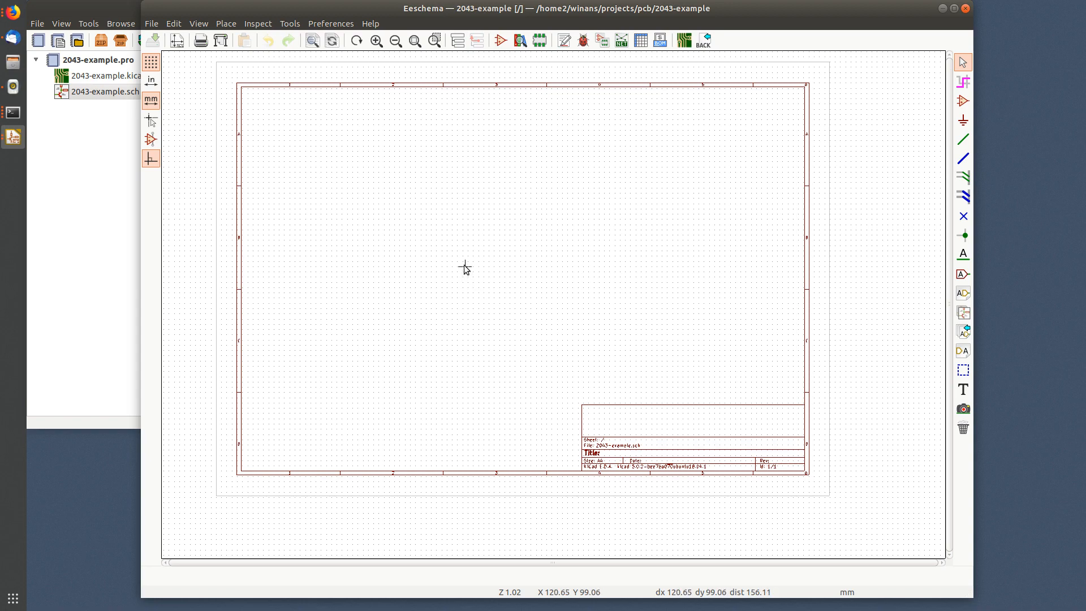
{"action": "scroll", "coordinate": [423, 257], "scroll_direction": "up", "scroll_amount": 1}
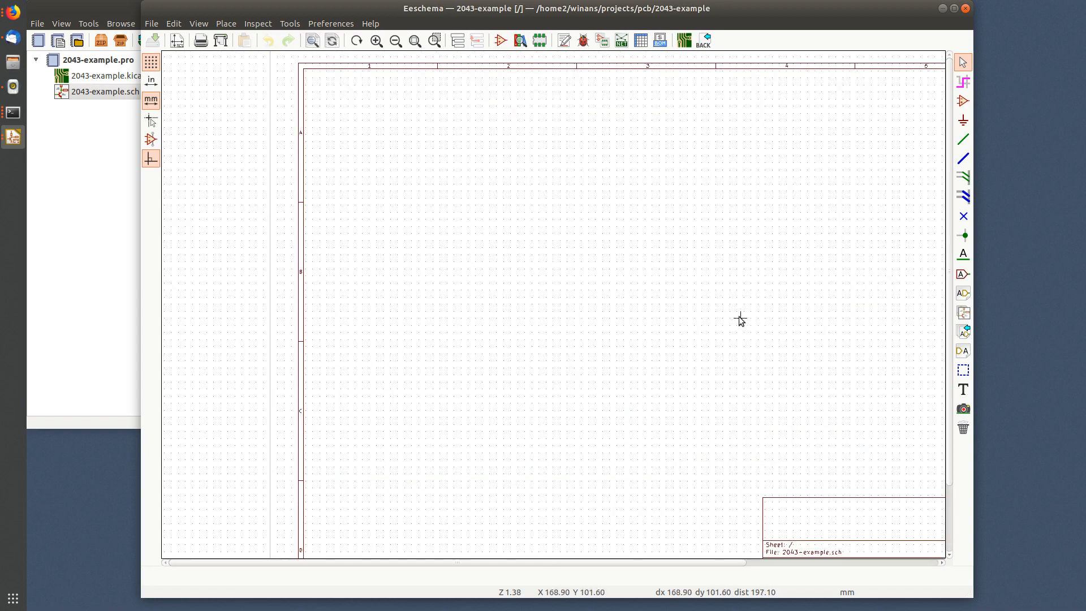
{"action": "scroll", "coordinate": [739, 318], "scroll_direction": "down", "scroll_amount": 1}
{"action": "middle_click_drag", "start_coordinate": [582, 295], "coordinate": [651, 296]}
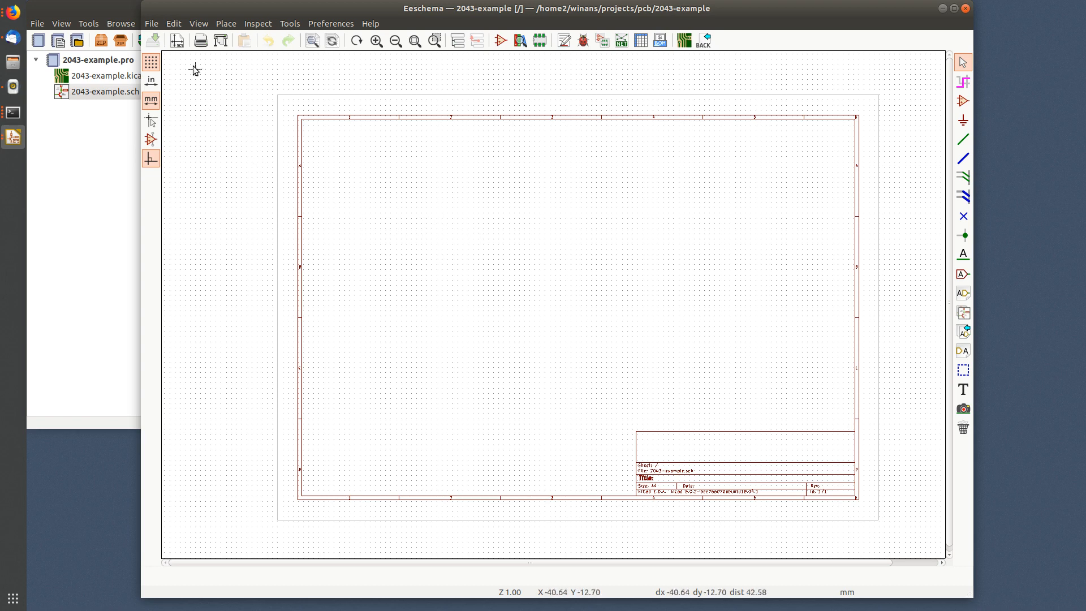
Step: Set the schematic's paper size to USLetter 8.5x11in in the page settings
{"action": "left_click", "coordinate": [177, 43]}
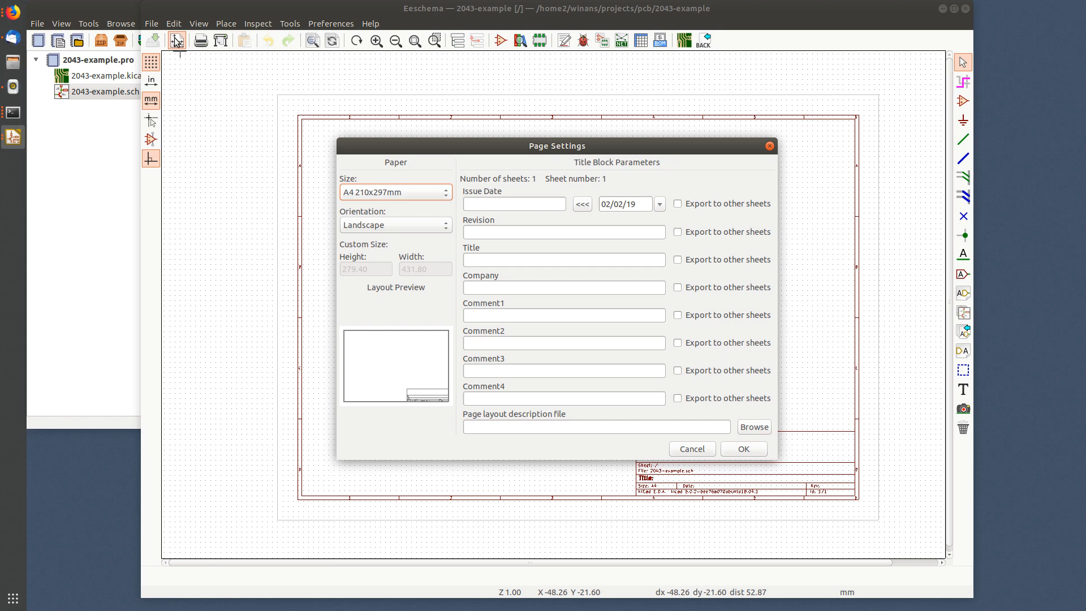
{"action": "left_click", "coordinate": [397, 193]}
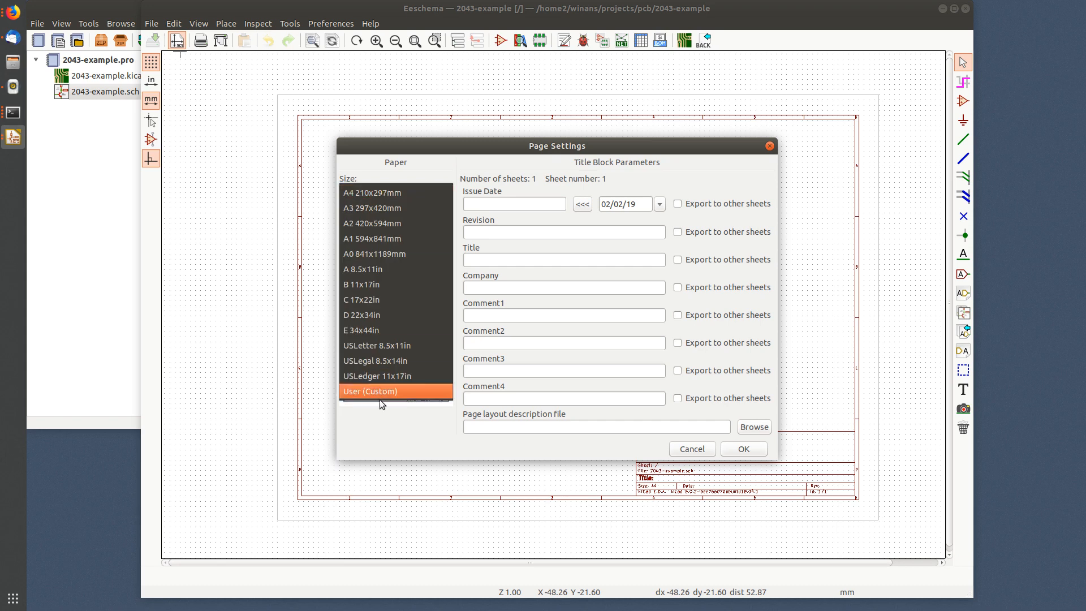
{"action": "left_click", "coordinate": [399, 344]}
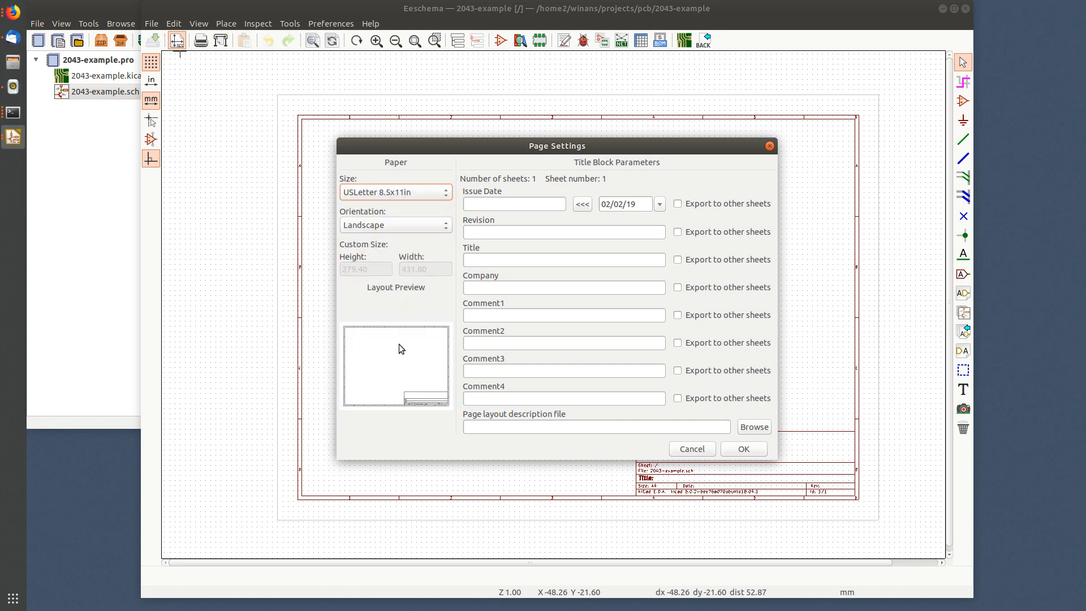
Step: Fill in the title block's issue date as 2019-02-02 and its revision as 1
{"action": "left_click", "coordinate": [511, 203]}
{"action": "left_click_drag", "start_coordinate": [551, 148], "coordinate": [405, 82]}
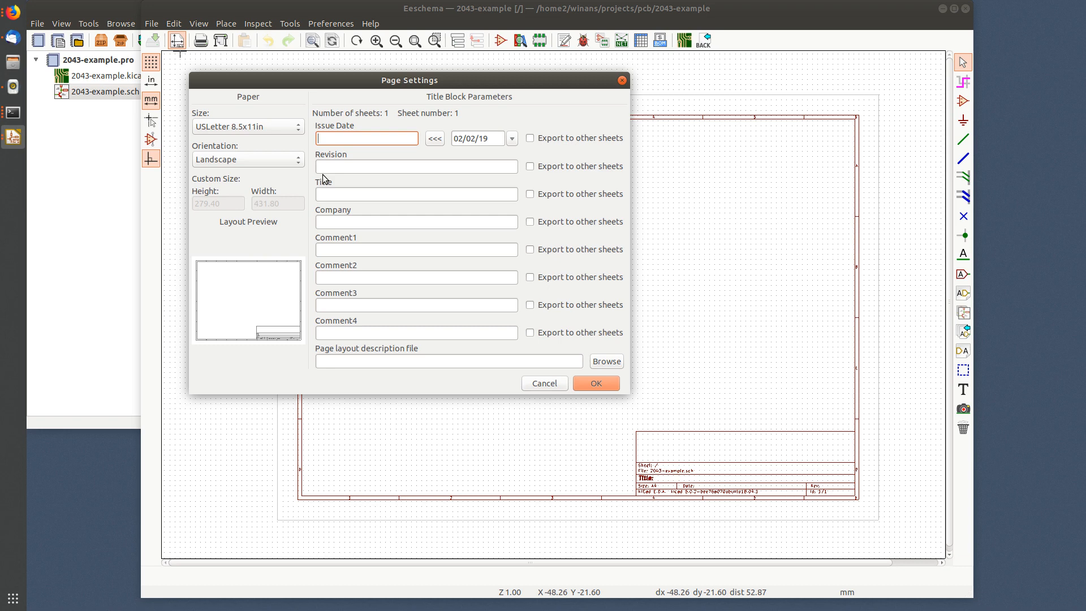
{"action": "left_click", "coordinate": [437, 139]}
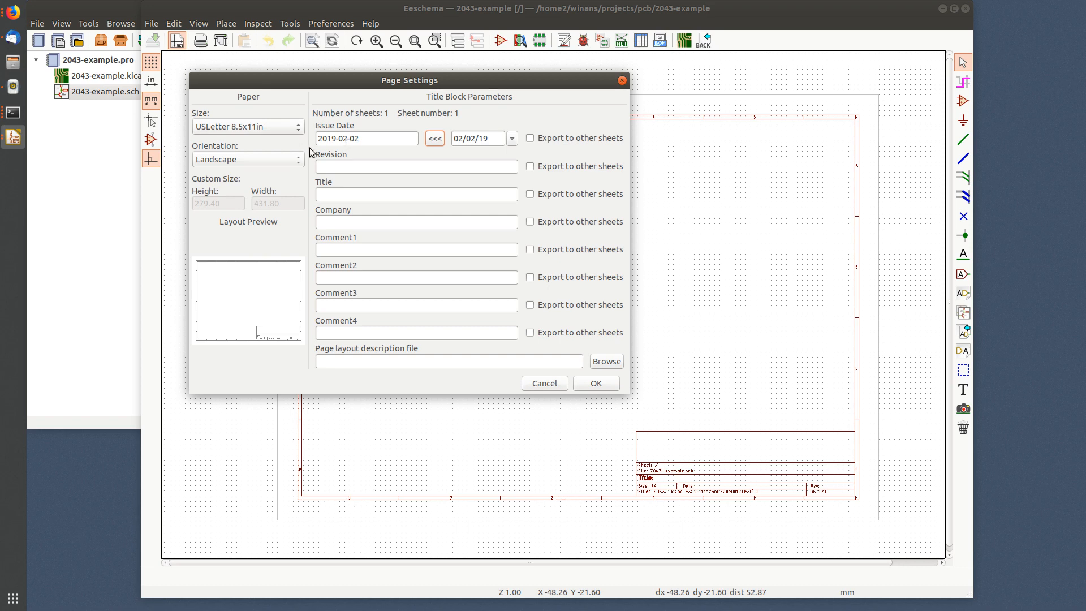
{"action": "left_click", "coordinate": [347, 167]}
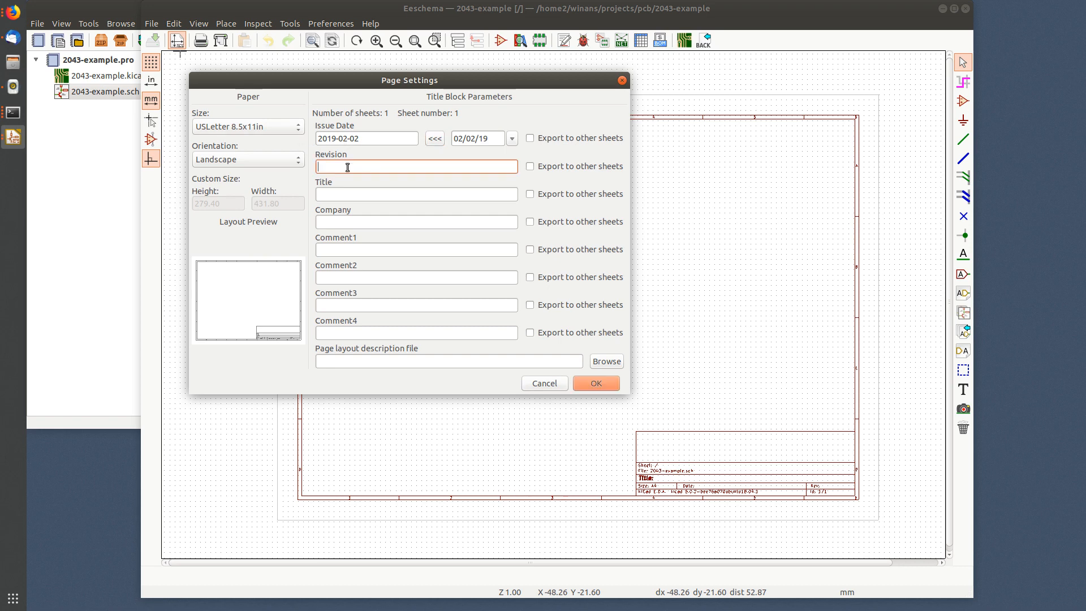
{"action": "type", "text": "1"}
Step: Set the title block's title to "example for john's basment"
{"action": "left_click", "coordinate": [342, 194]}
{"action": "type", "text": "e"}
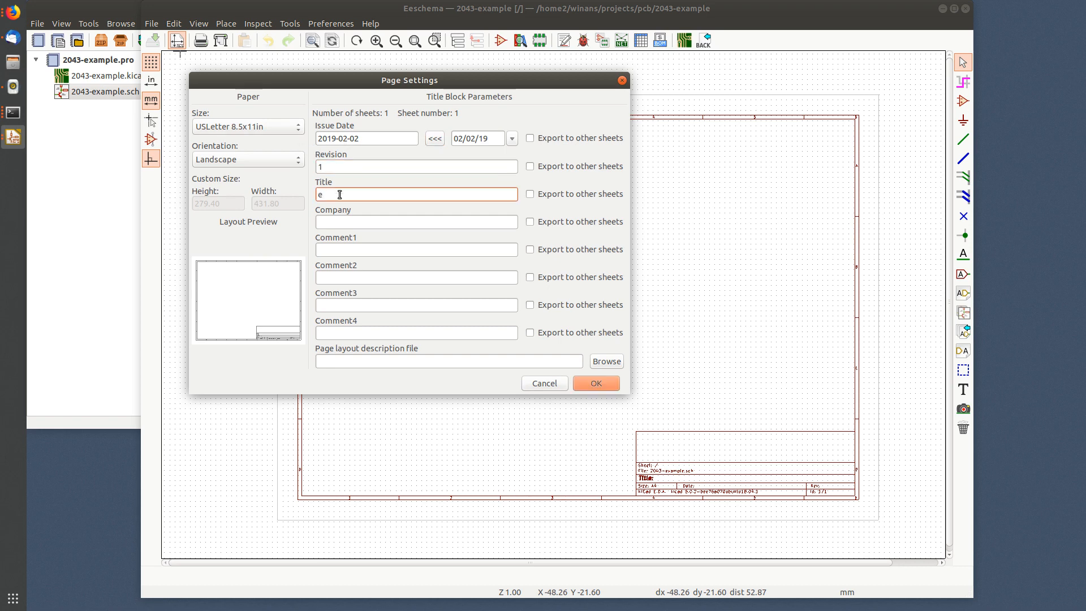
{"action": "type", "text": "xample for john's bas"}
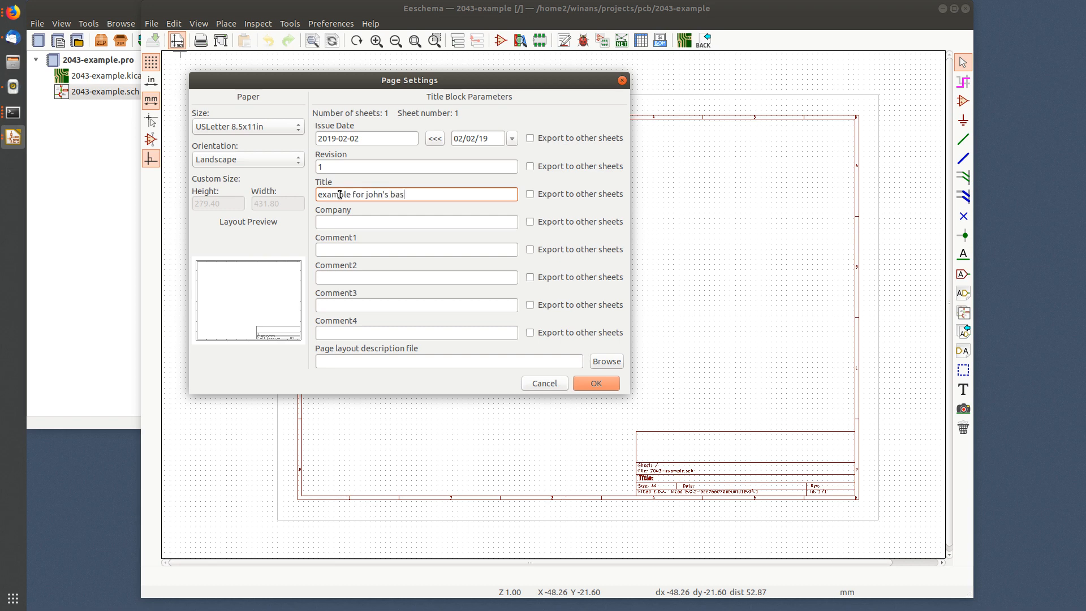
{"action": "type", "text": "ment"}
Step: Set the title block's company to "company"
{"action": "left_click", "coordinate": [381, 220]}
{"action": "type", "text": "c"}
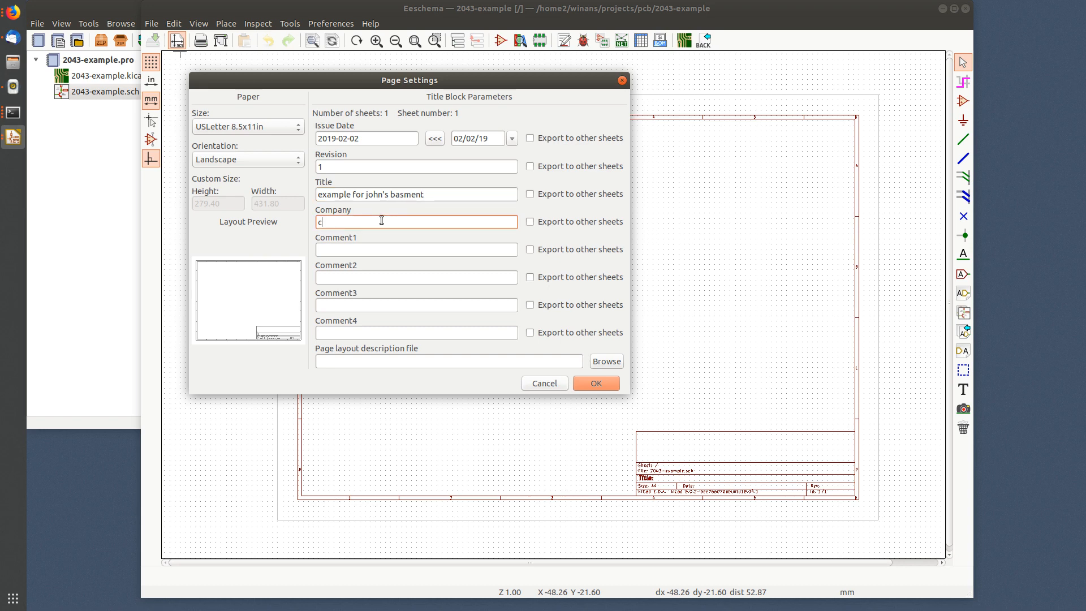
{"action": "type", "text": "omanp"}
{"action": "type", "text": "y"}
{"action": "key", "text": "BackSpace"}
{"action": "key", "text": "BackSpace"}
{"action": "key", "text": "BackSpace"}
{"action": "key", "text": "BackSpace"}
{"action": "type", "text": "pany"}
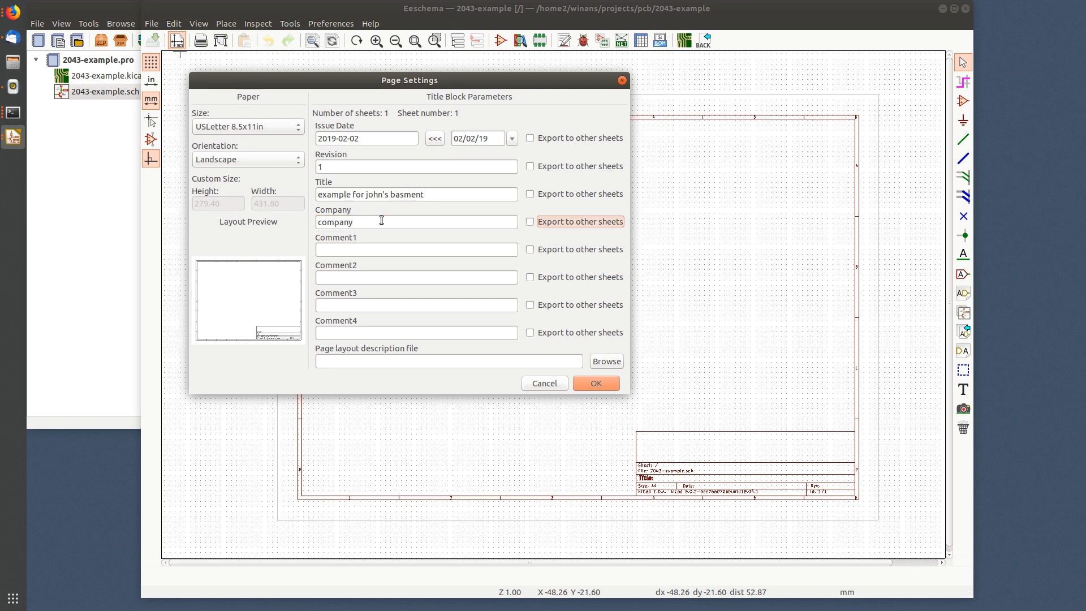
Step: Fill in title block comments 1 to 4 as c1, c2, c3 and c4, and apply the page settings
{"action": "left_click", "coordinate": [378, 251]}
{"action": "type", "text": "c"}
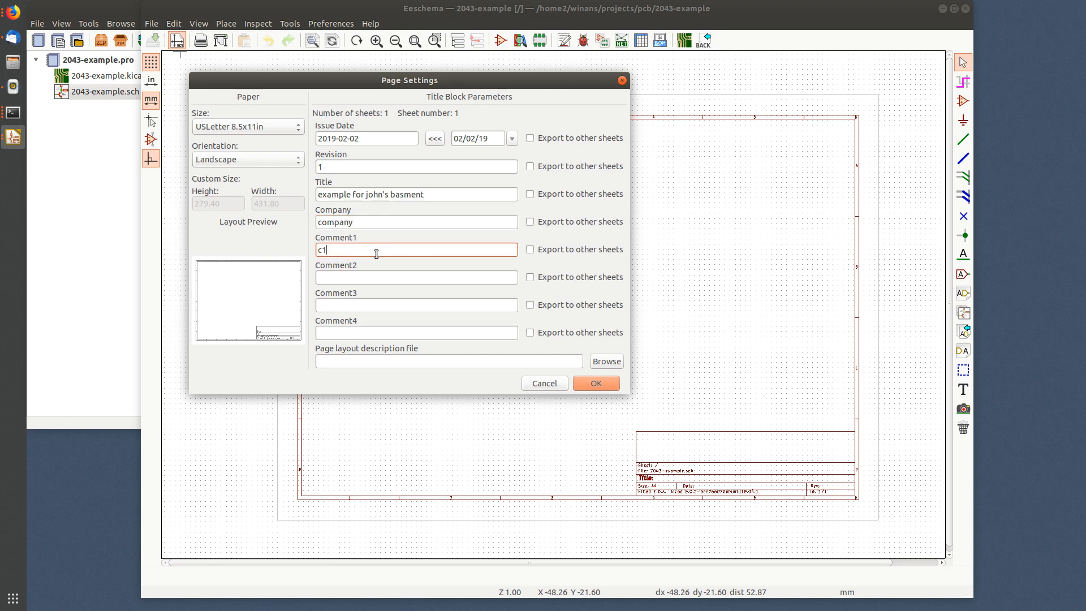
{"action": "type", "text": "1"}
{"action": "left_click", "coordinate": [355, 278]}
{"action": "type", "text": "c2"}
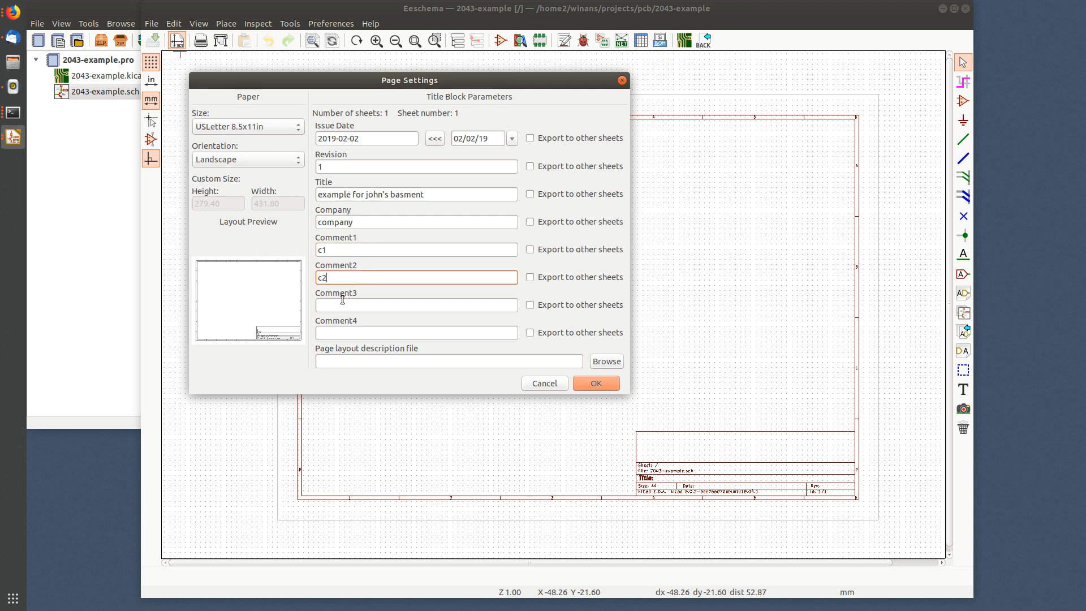
{"action": "left_click", "coordinate": [342, 304]}
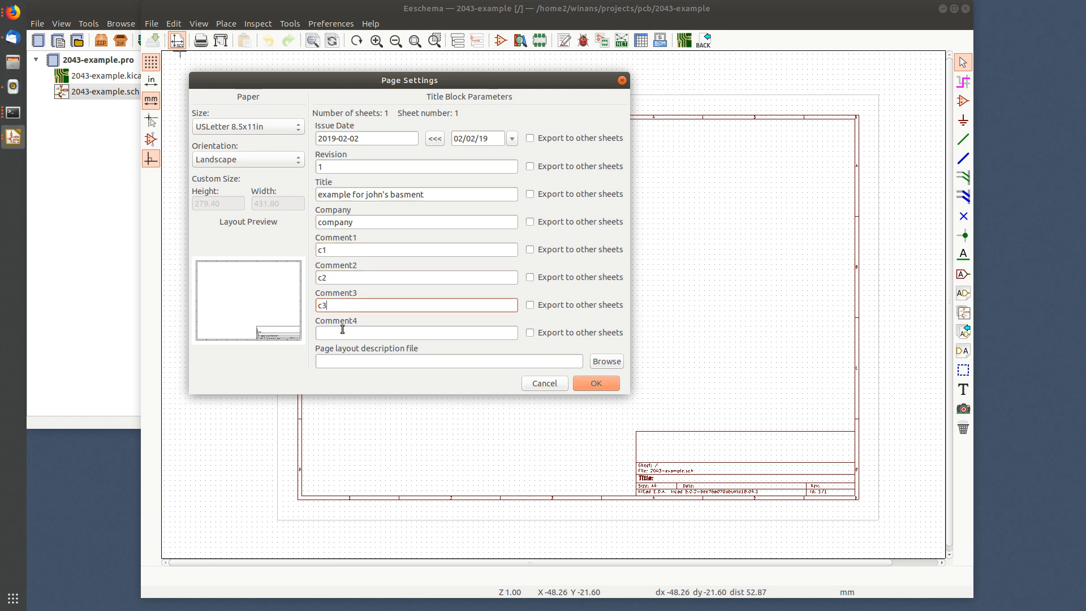
{"action": "left_click", "coordinate": [342, 331]}
{"action": "type", "text": "c"}
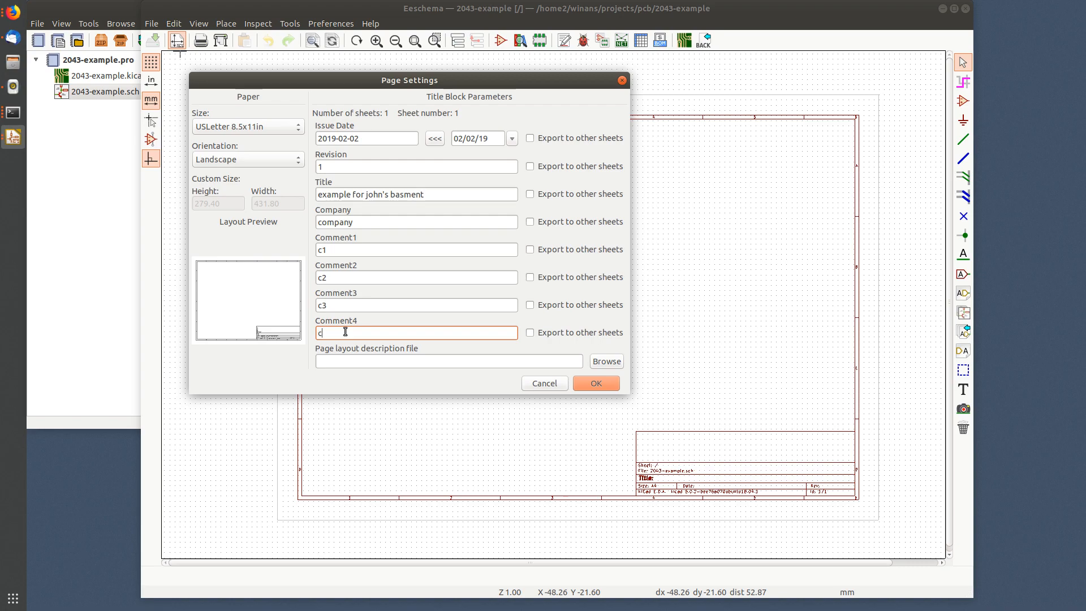
{"action": "type", "text": "4"}
{"action": "left_click", "coordinate": [596, 383]}
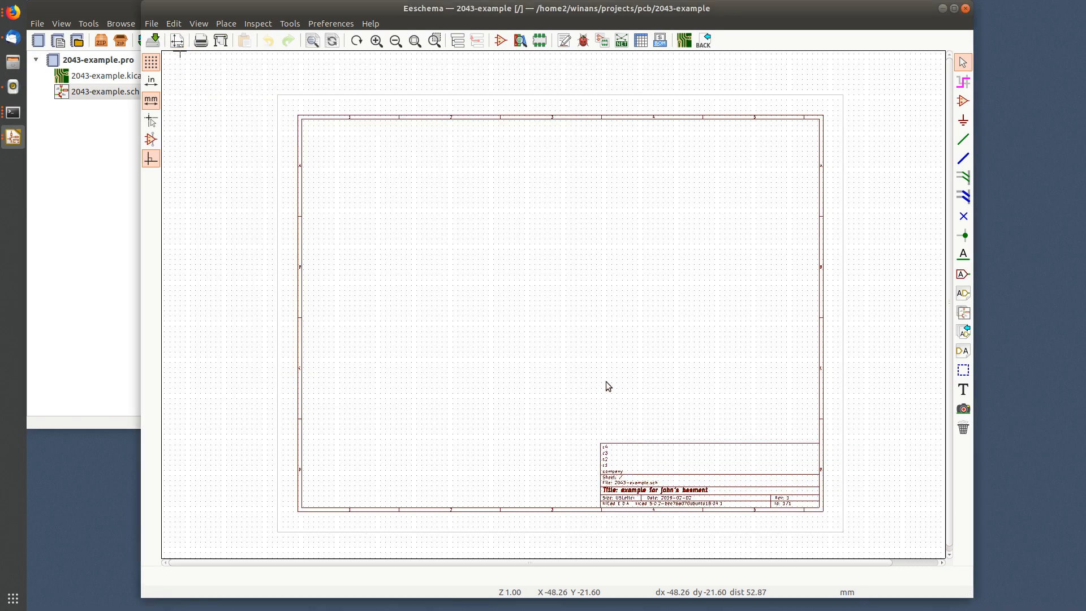
Step: Examine the title block's comments, company, title, size, date and revision entries up close on the sheet
{"action": "scroll", "coordinate": [686, 468], "scroll_direction": "up", "scroll_amount": 4}
{"action": "scroll", "coordinate": [547, 301], "scroll_direction": "down", "scroll_amount": 4}
{"action": "scroll", "coordinate": [548, 300], "scroll_direction": "up", "scroll_amount": 3}
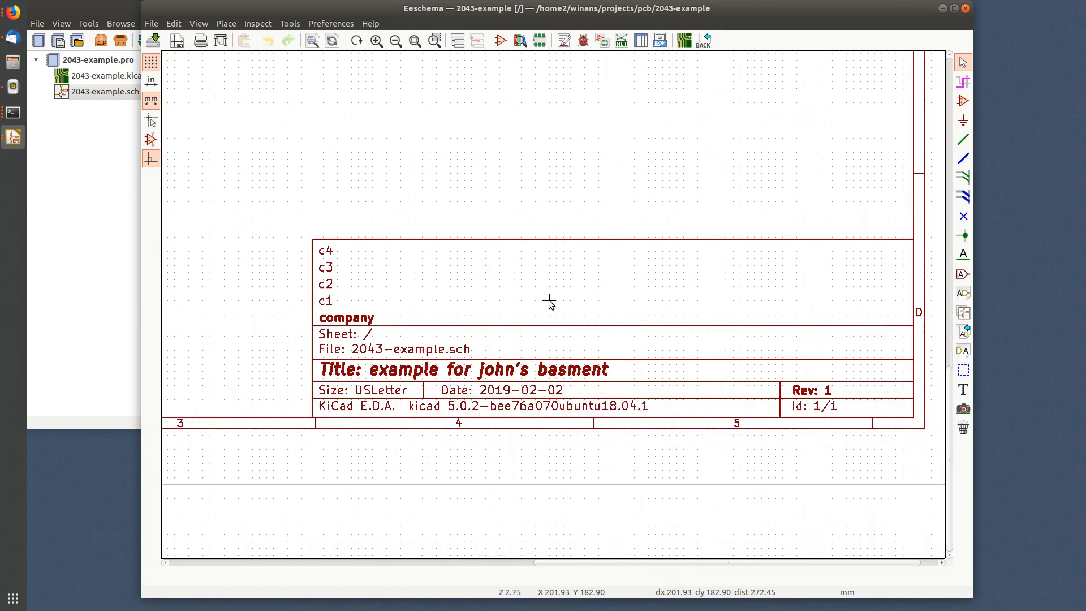
{"action": "scroll", "coordinate": [549, 301], "scroll_direction": "down", "scroll_amount": 2}
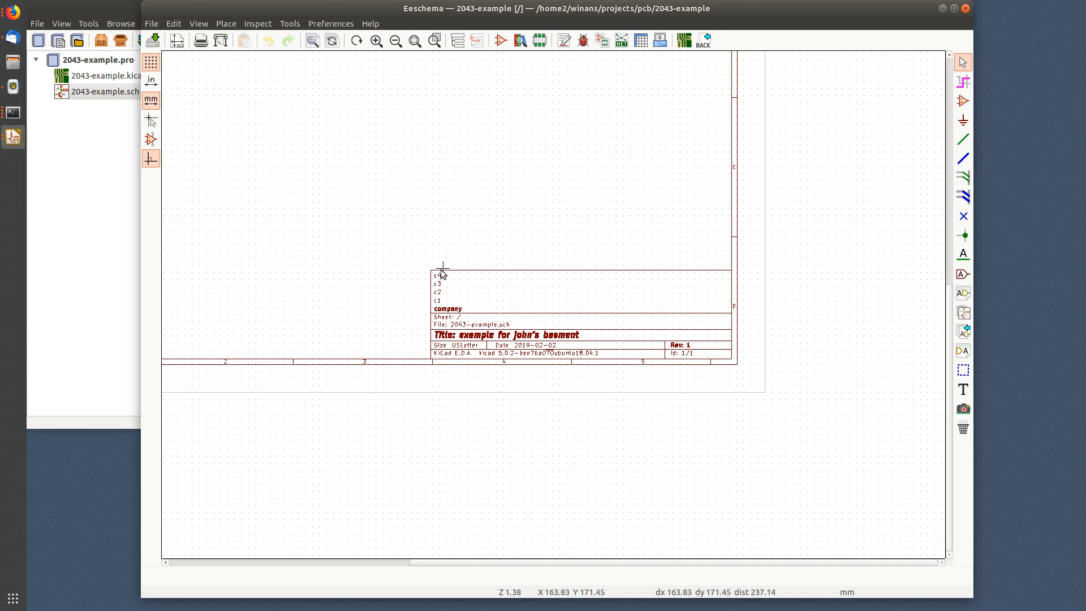
{"action": "scroll", "coordinate": [437, 277], "scroll_direction": "up", "scroll_amount": 5}
{"action": "scroll", "coordinate": [550, 304], "scroll_direction": "up", "scroll_amount": 3}
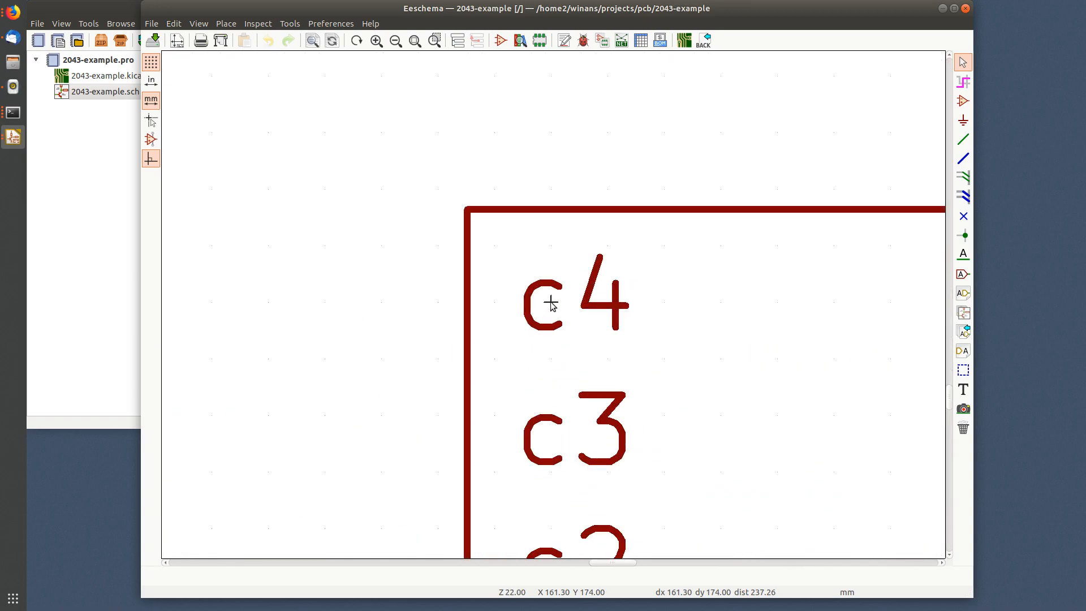
{"action": "scroll", "coordinate": [550, 303], "scroll_direction": "down", "scroll_amount": 8}
{"action": "scroll", "coordinate": [549, 302], "scroll_direction": "up", "scroll_amount": 5}
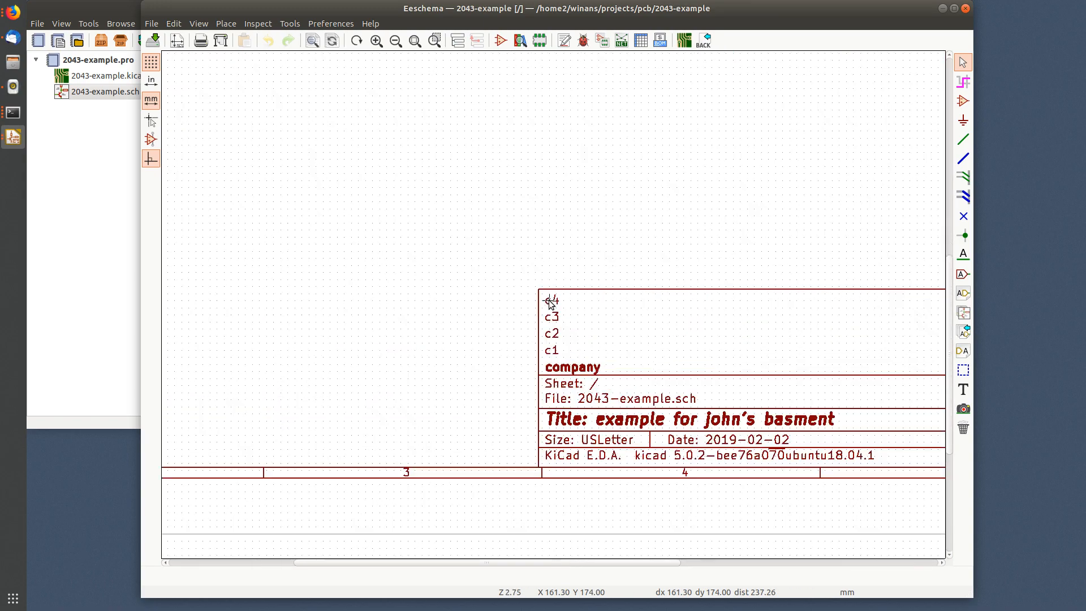
{"action": "scroll", "coordinate": [550, 303], "scroll_direction": "down", "scroll_amount": 5}
{"action": "middle_click_drag", "start_coordinate": [702, 356], "coordinate": [584, 339]}
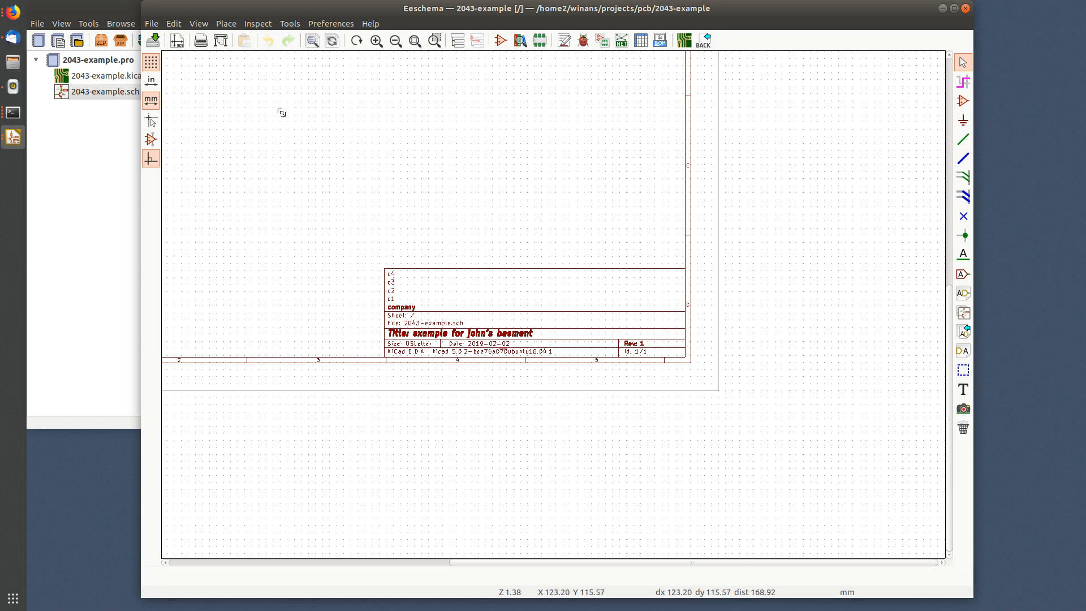
{"action": "middle_click_drag", "start_coordinate": [279, 109], "coordinate": [392, 157]}
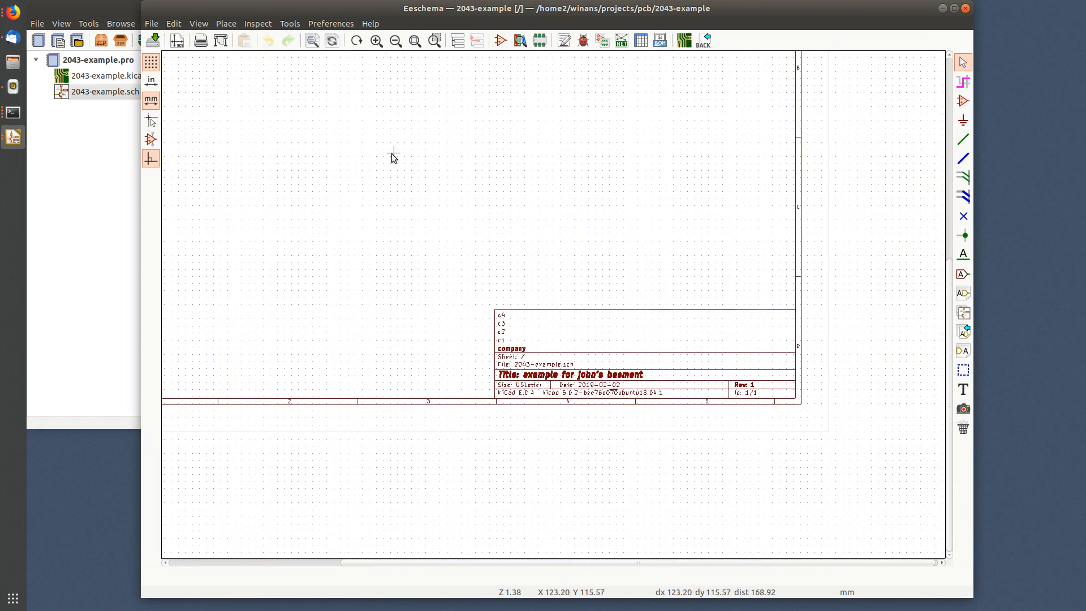
{"action": "left_click_drag", "start_coordinate": [410, 566], "coordinate": [482, 574]}
{"action": "mouse_move", "coordinate": [945, 298]}
{"action": "left_mouse_down"}
{"action": "mouse_move", "coordinate": [948, 266]}
{"action": "mouse_move", "coordinate": [948, 299]}
{"action": "left_mouse_up"}
{"action": "scroll", "coordinate": [552, 303], "scroll_direction": "up", "scroll_amount": 5}
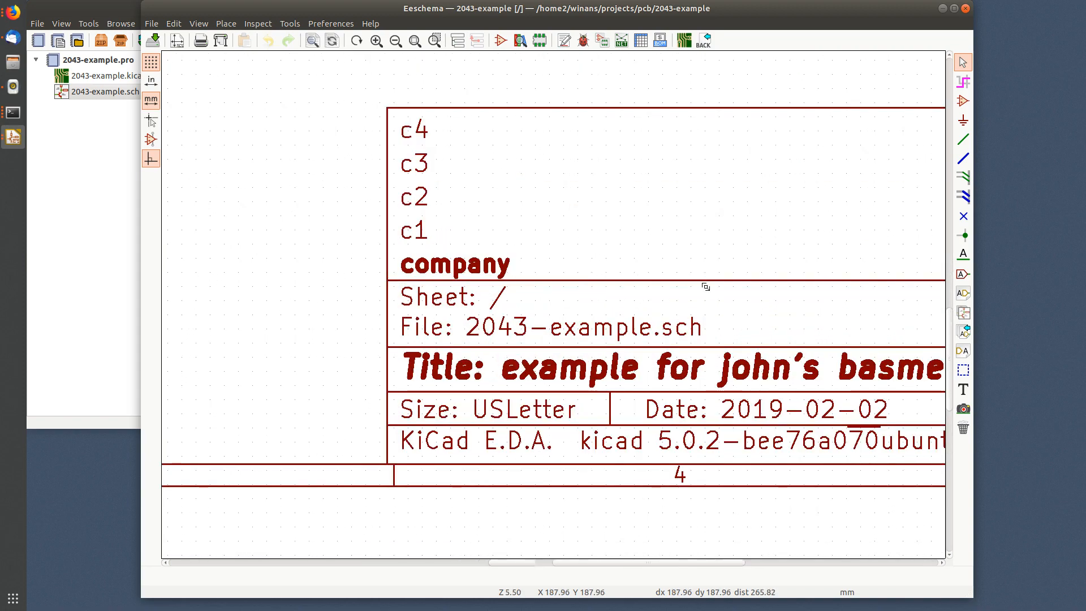
{"action": "scroll", "coordinate": [703, 283], "scroll_direction": "down", "scroll_amount": 3}
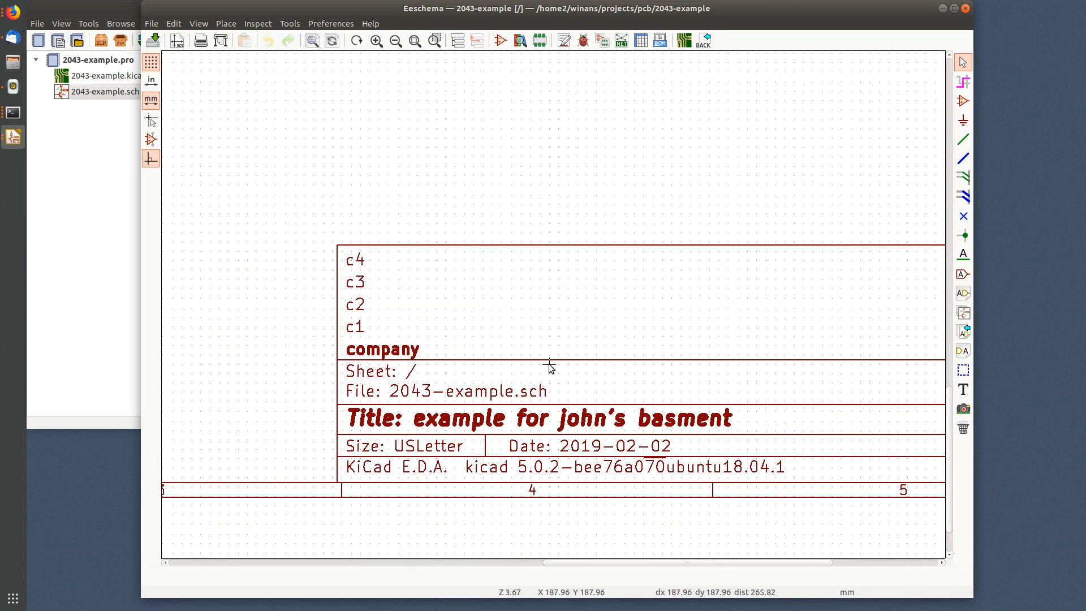
{"action": "middle_click_drag", "start_coordinate": [627, 363], "coordinate": [460, 324]}
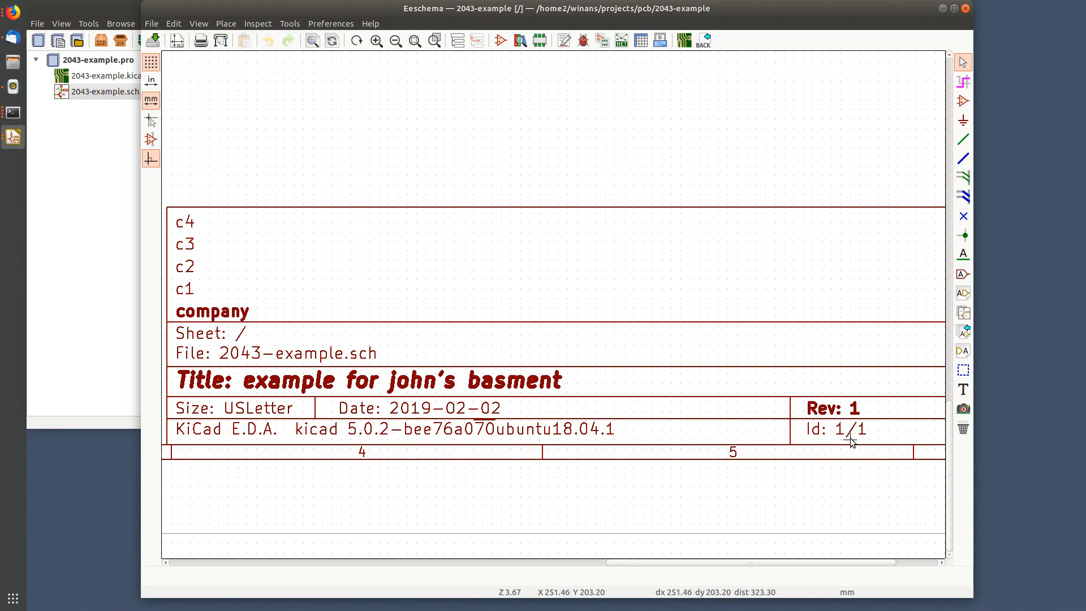
Step: Switch the horizontal and vertical restriction for wires and buses off and back on
{"action": "scroll", "coordinate": [780, 408], "scroll_direction": "down", "scroll_amount": 6}
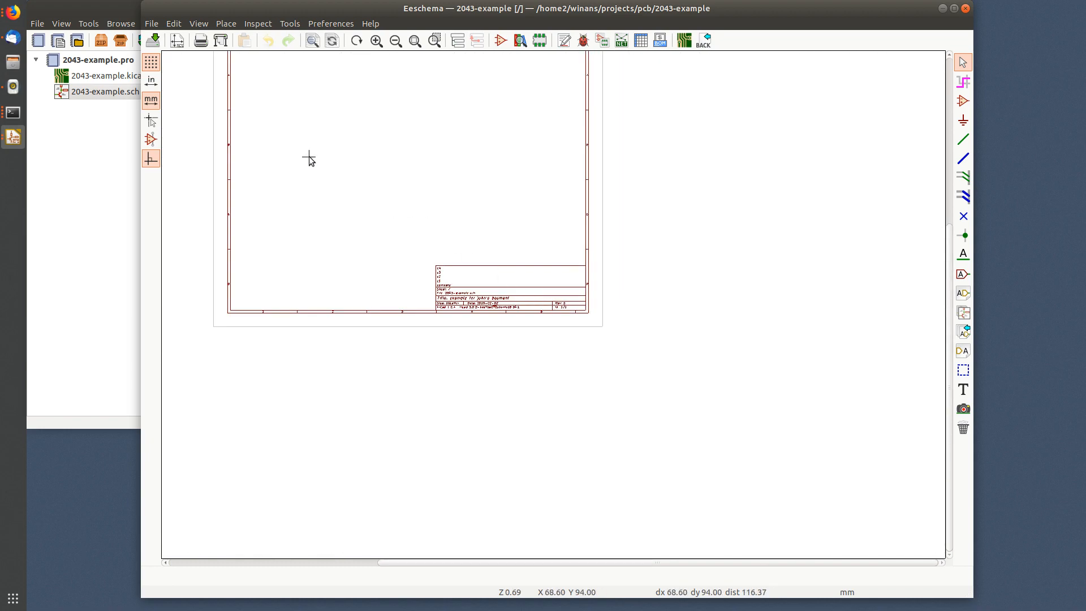
{"action": "middle_click_drag", "start_coordinate": [310, 157], "coordinate": [367, 260]}
{"action": "scroll", "coordinate": [494, 255], "scroll_direction": "up", "scroll_amount": 2}
{"action": "scroll", "coordinate": [550, 303], "scroll_direction": "down", "scroll_amount": 1}
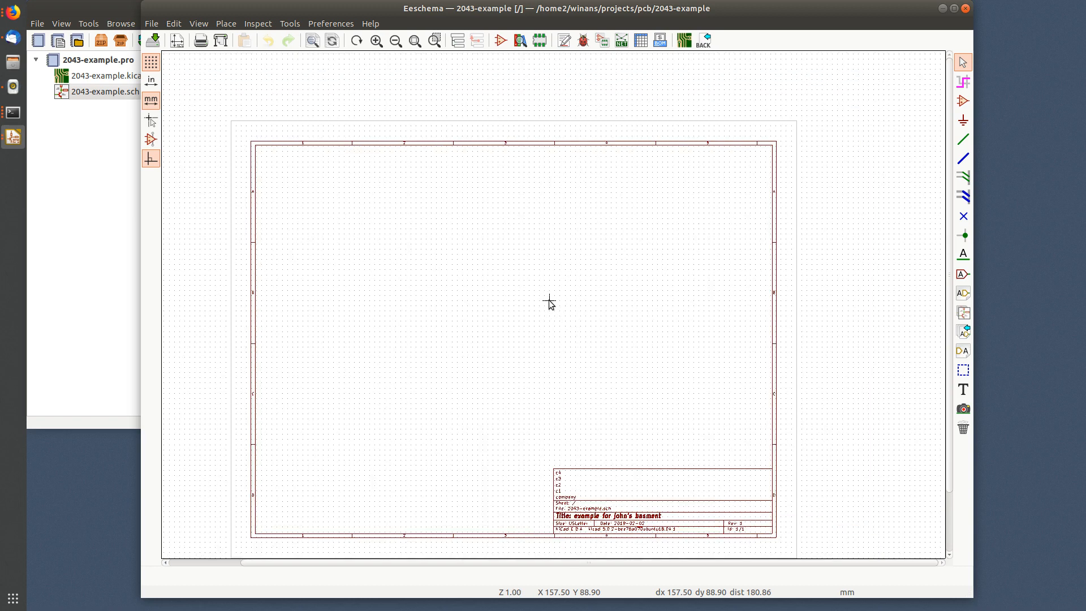
{"action": "middle_click_drag", "start_coordinate": [519, 327], "coordinate": [545, 276]}
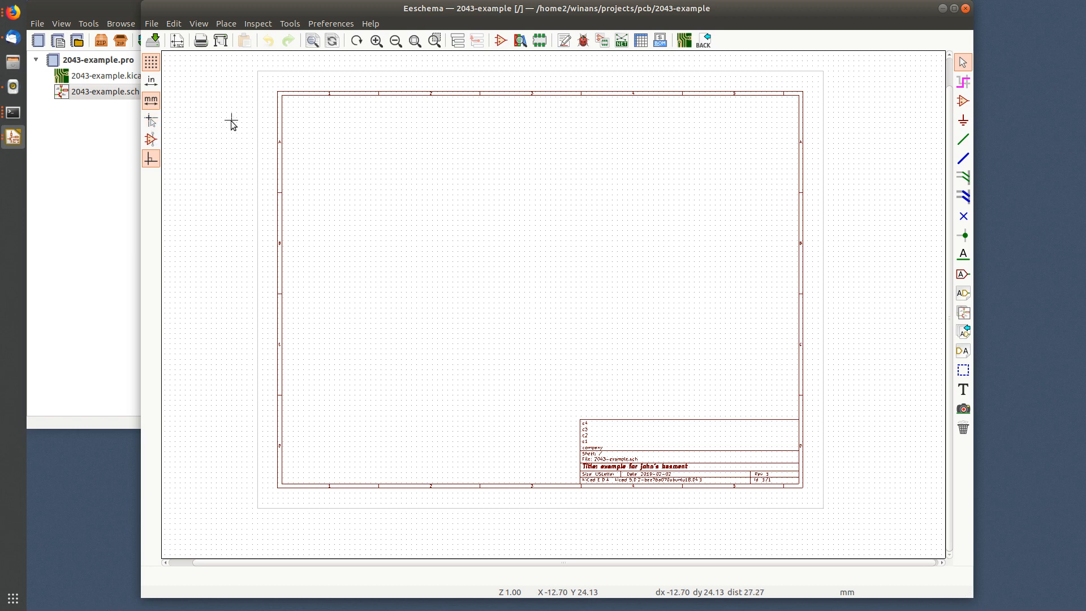
{"action": "left_click", "coordinate": [151, 161]}
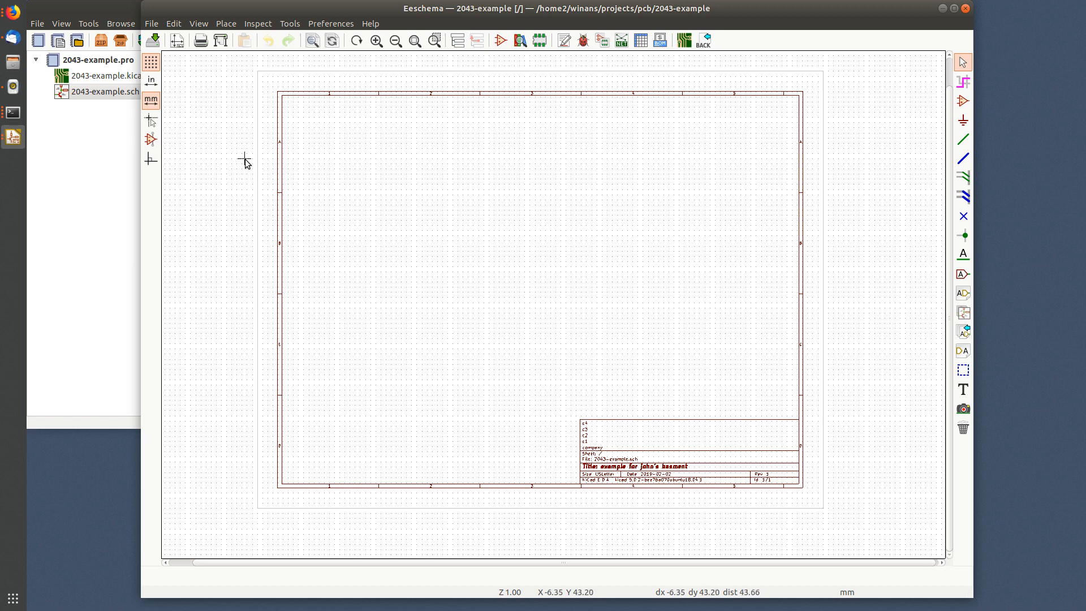
{"action": "left_click", "coordinate": [150, 160]}
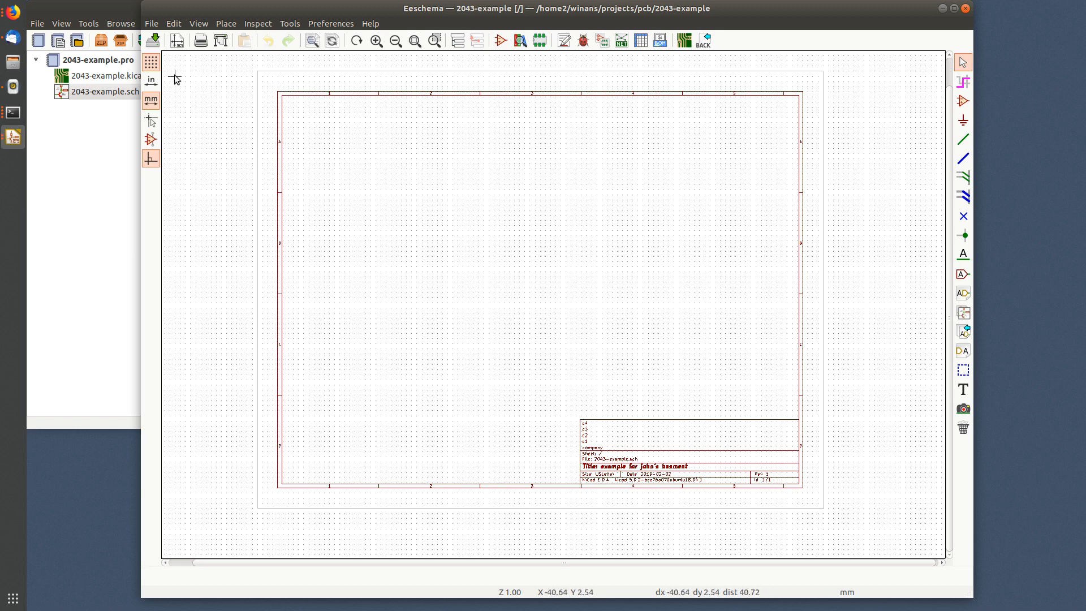
Step: Check the available grid sizes and which one is active, leaving the grid selection as it is
{"action": "right_click", "coordinate": [334, 178]}
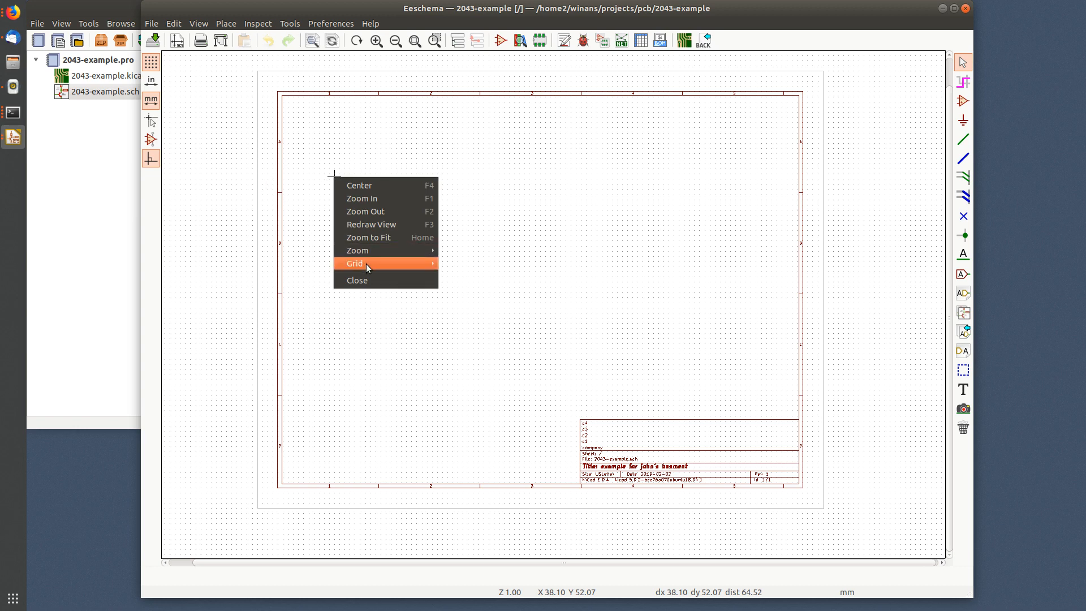
{"action": "mouse_move", "coordinate": [367, 264]}
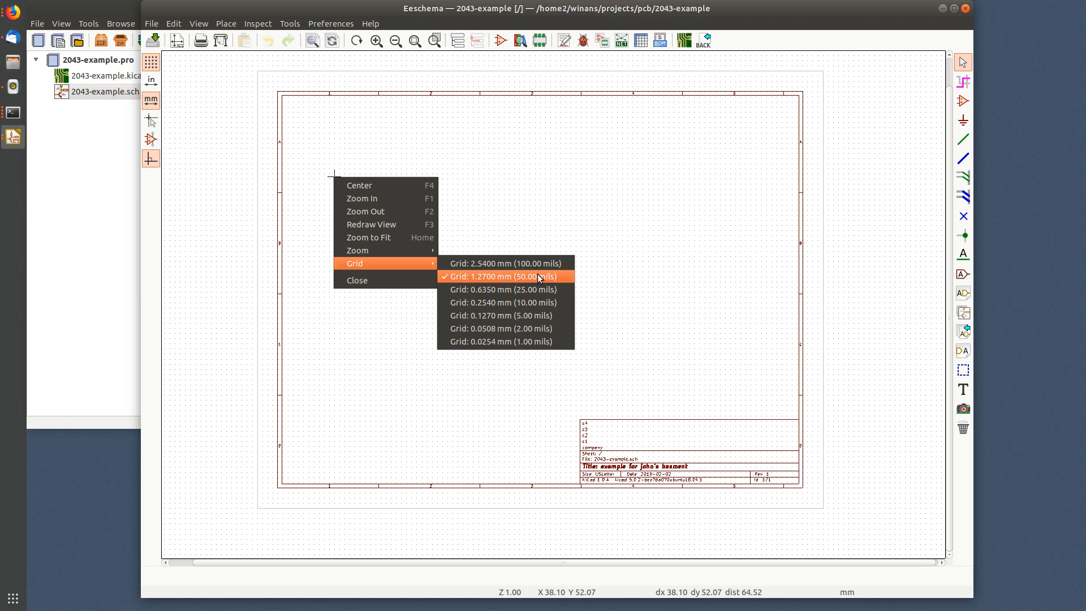
{"action": "left_click", "coordinate": [501, 199]}
{"action": "right_click", "coordinate": [365, 161]}
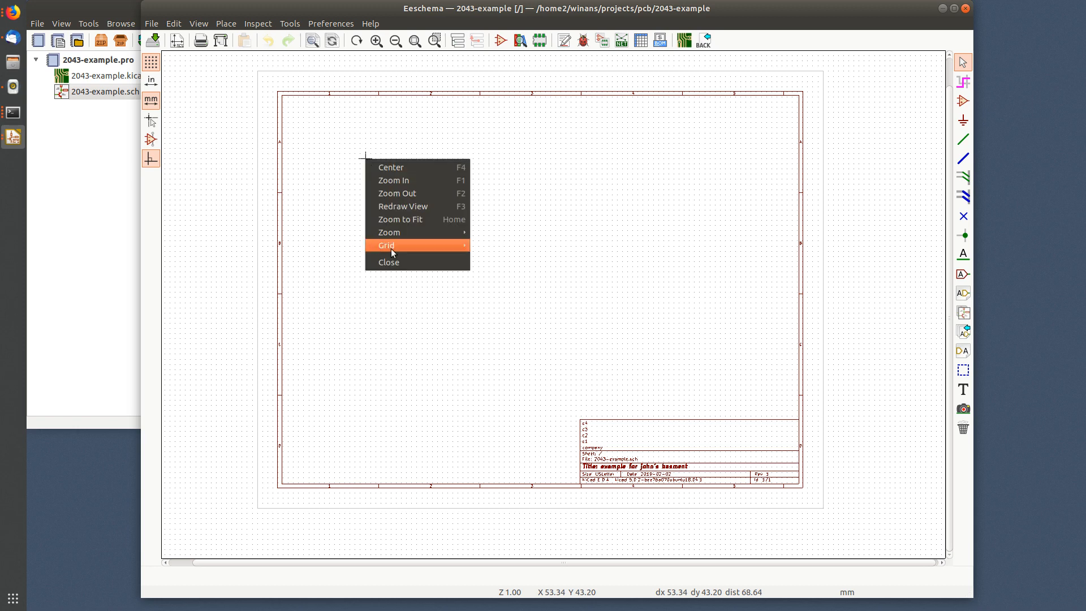
{"action": "mouse_move", "coordinate": [394, 249]}
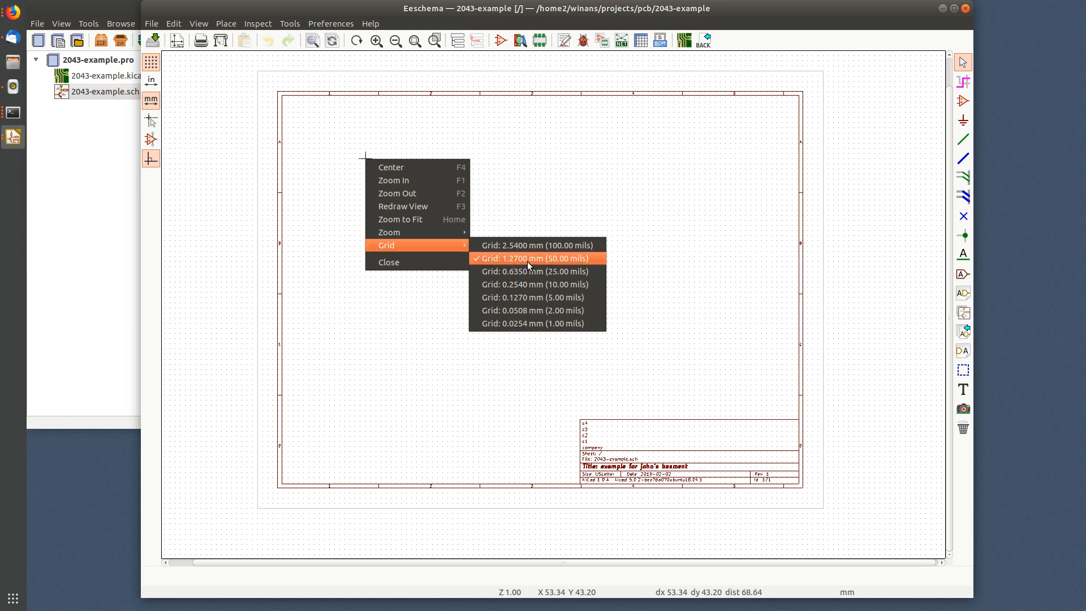
{"action": "left_click", "coordinate": [564, 175]}
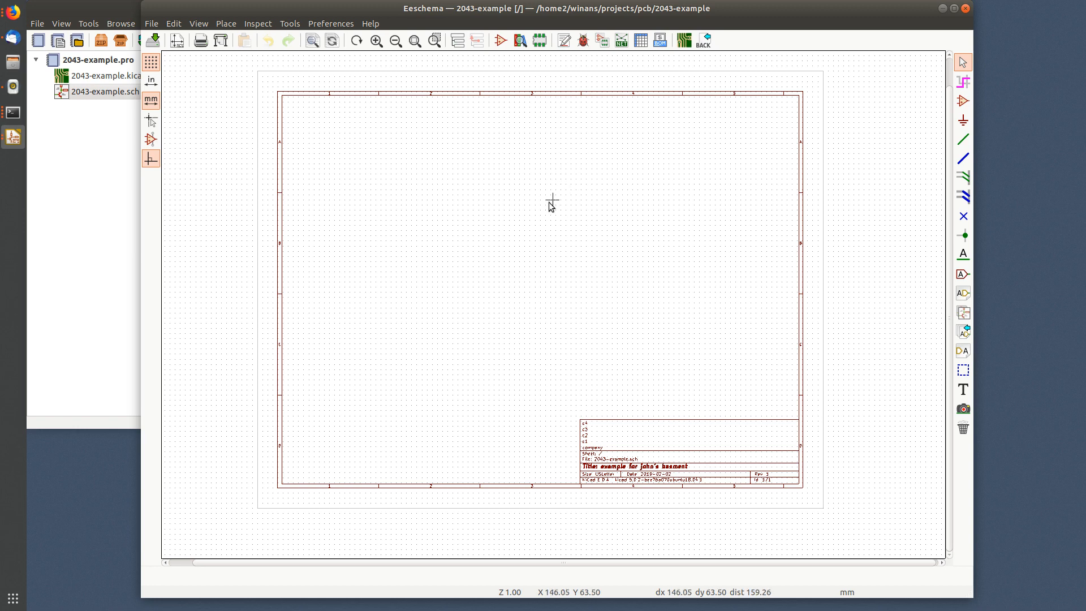
Step: Start adding a component in the sheet's upper-left area so that the symbol chooser opens
{"action": "scroll", "coordinate": [548, 254], "scroll_direction": "up", "scroll_amount": 1}
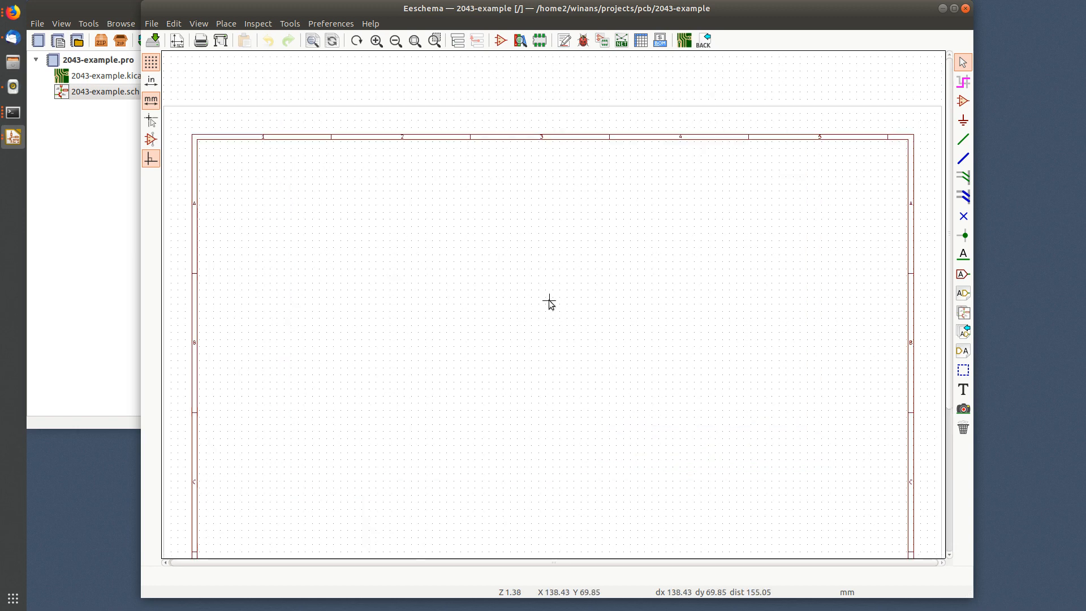
{"action": "left_click", "coordinate": [963, 102]}
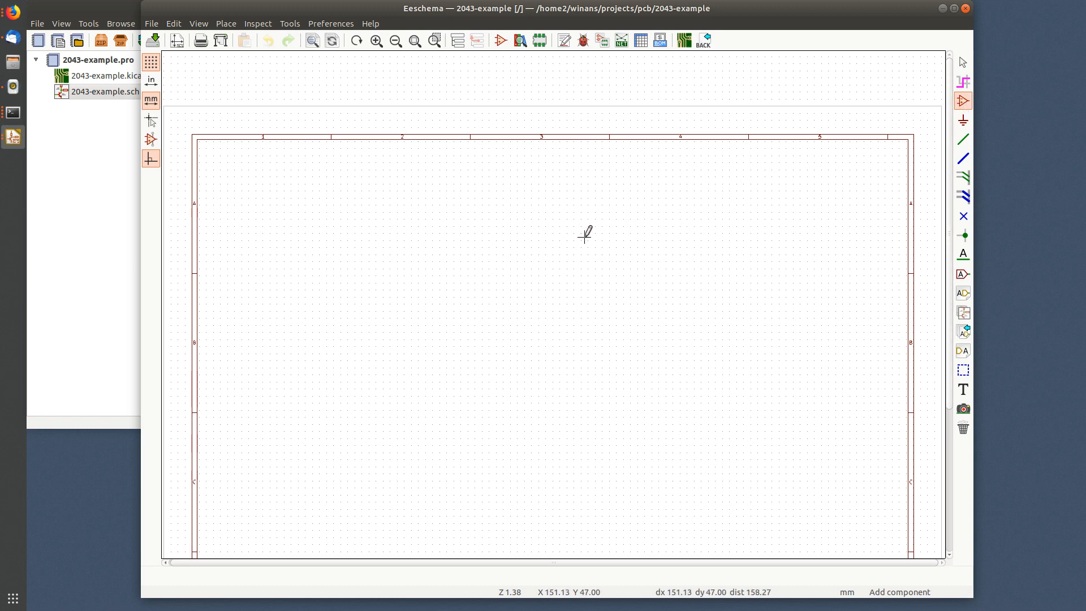
{"action": "left_click", "coordinate": [383, 271]}
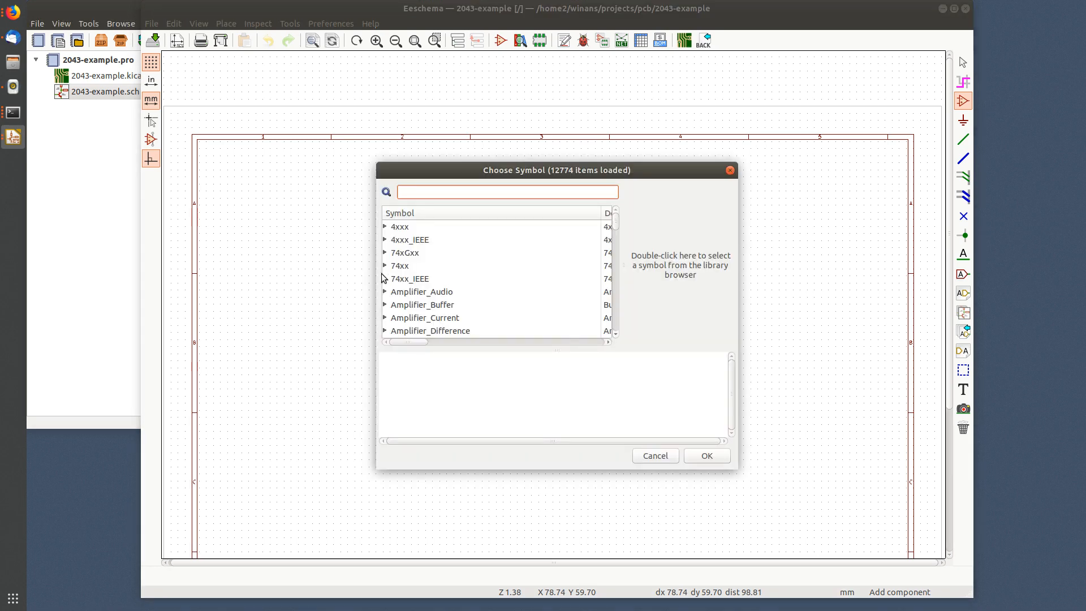
Step: Browse the list of symbol libraries from 4xxx down to the Connector libraries, glancing into the contents of 4xxx
{"action": "scroll", "coordinate": [455, 265], "scroll_direction": "down", "scroll_amount": 5}
{"action": "scroll", "coordinate": [461, 275], "scroll_direction": "up", "scroll_amount": 3}
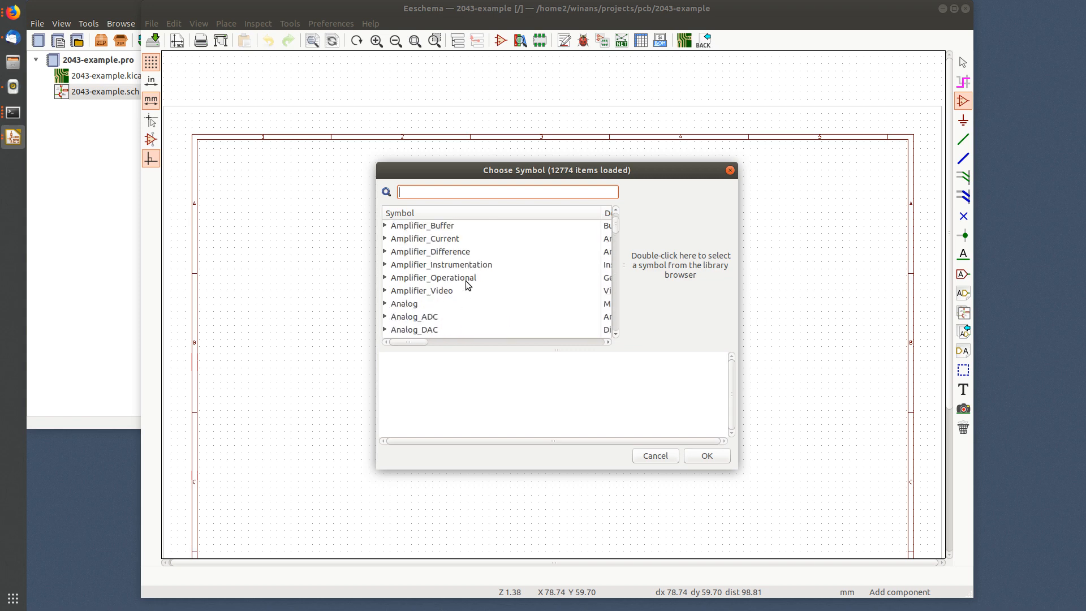
{"action": "scroll", "coordinate": [466, 280], "scroll_direction": "up", "scroll_amount": 2}
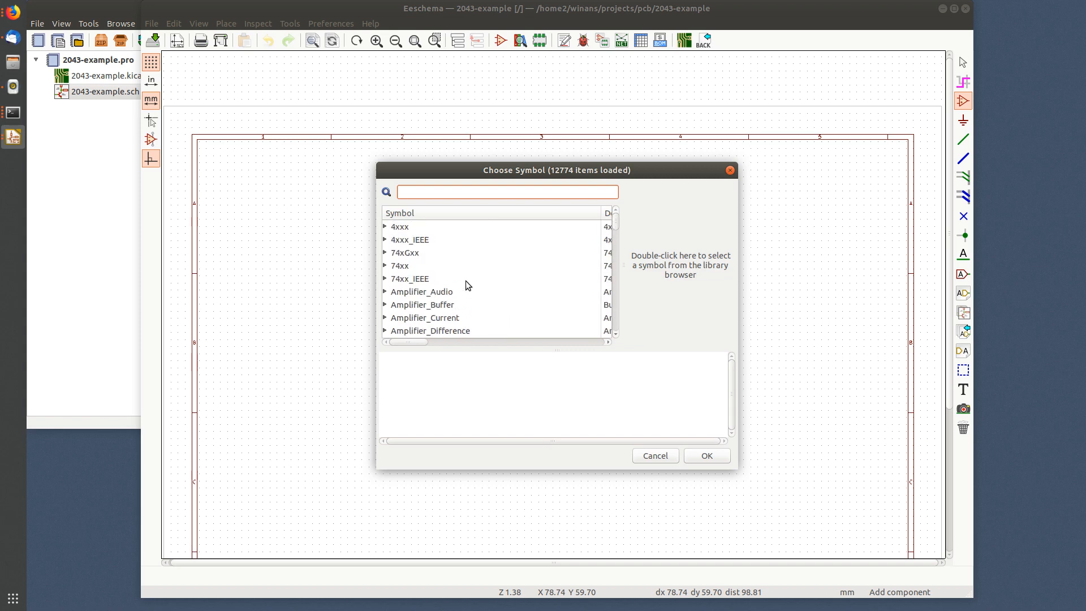
{"action": "left_click", "coordinate": [385, 227]}
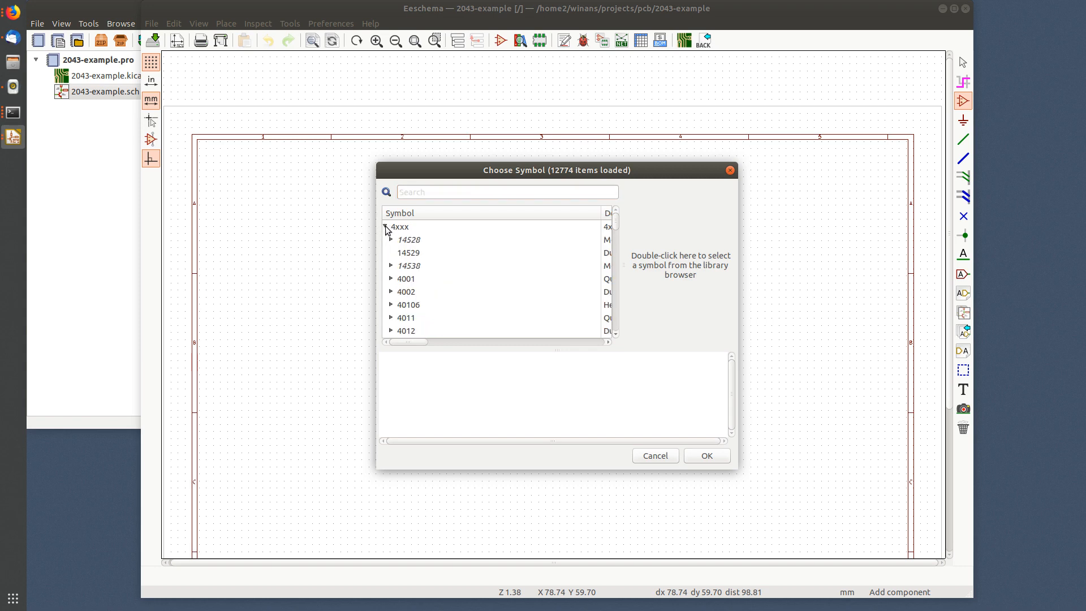
{"action": "left_click", "coordinate": [385, 226]}
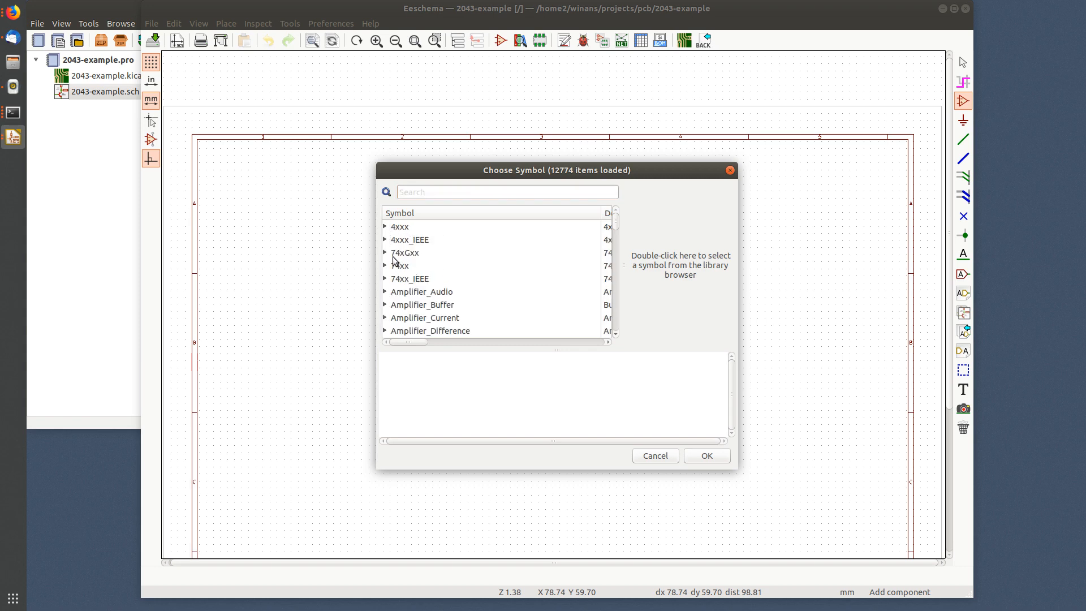
{"action": "scroll", "coordinate": [407, 294], "scroll_direction": "down", "scroll_amount": 3}
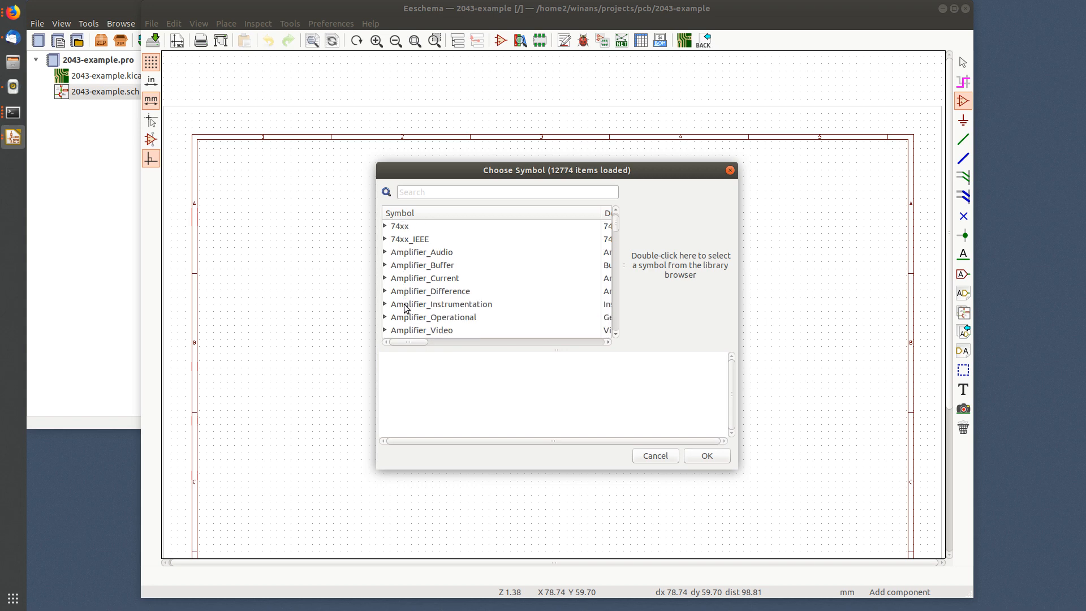
{"action": "scroll", "coordinate": [421, 293], "scroll_direction": "down", "scroll_amount": 3}
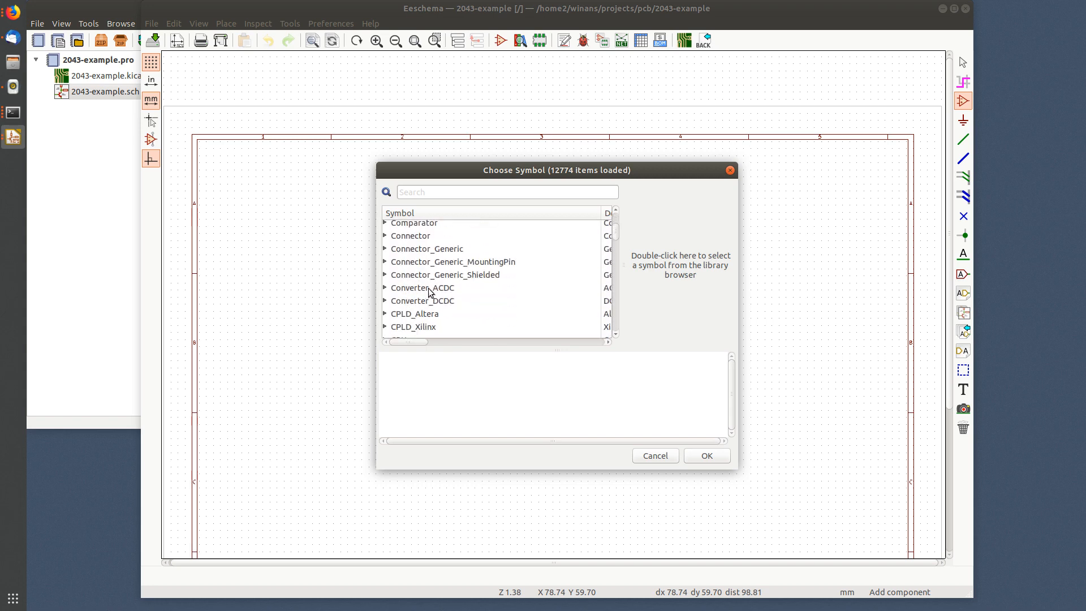
Step: Examine the previews of the single-row connector symbols in the Connector_Generic library, from Conn_01x01 up to Conn_01x12
{"action": "left_click", "coordinate": [385, 249]}
{"action": "scroll", "coordinate": [493, 276], "scroll_direction": "down", "scroll_amount": 4}
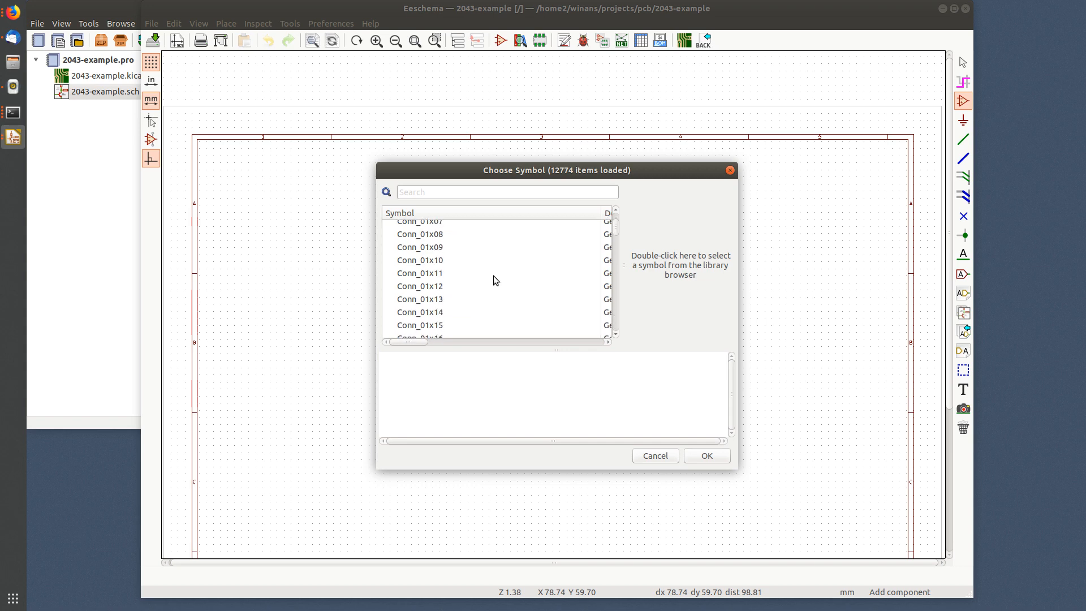
{"action": "left_click", "coordinate": [474, 255]}
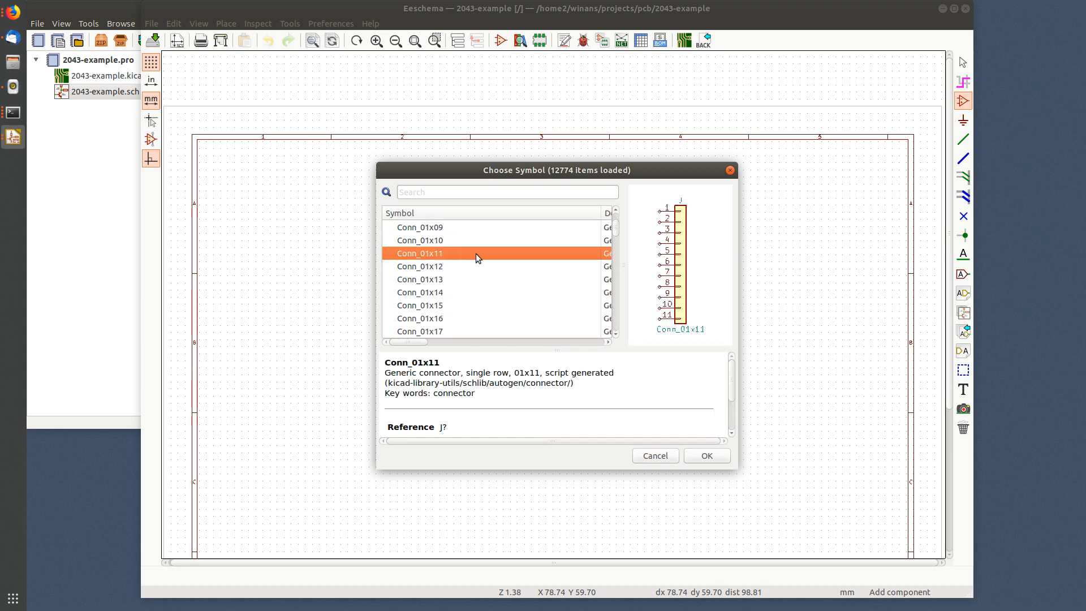
{"action": "key", "text": "Up"}
{"action": "key", "text": "Up"}
{"action": "key", "text": "Up"}
{"action": "key", "text": "Up"}
{"action": "key", "text": "Up"}
{"action": "key", "text": "Up"}
{"action": "key", "text": "Up"}
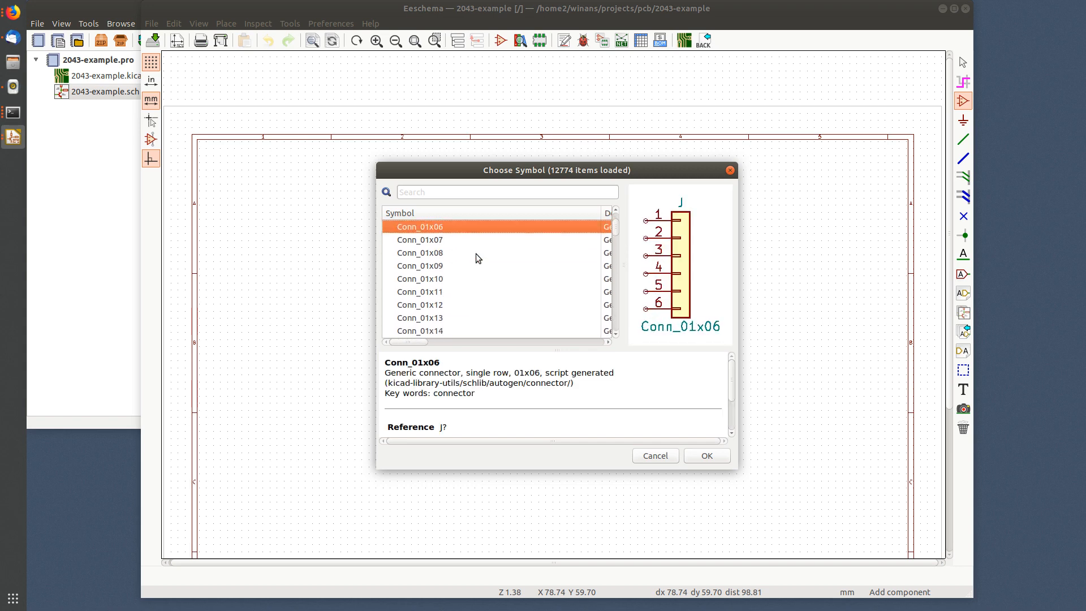
{"action": "key", "text": "Up"}
{"action": "key", "text": "Up"}
{"action": "key", "text": "Up"}
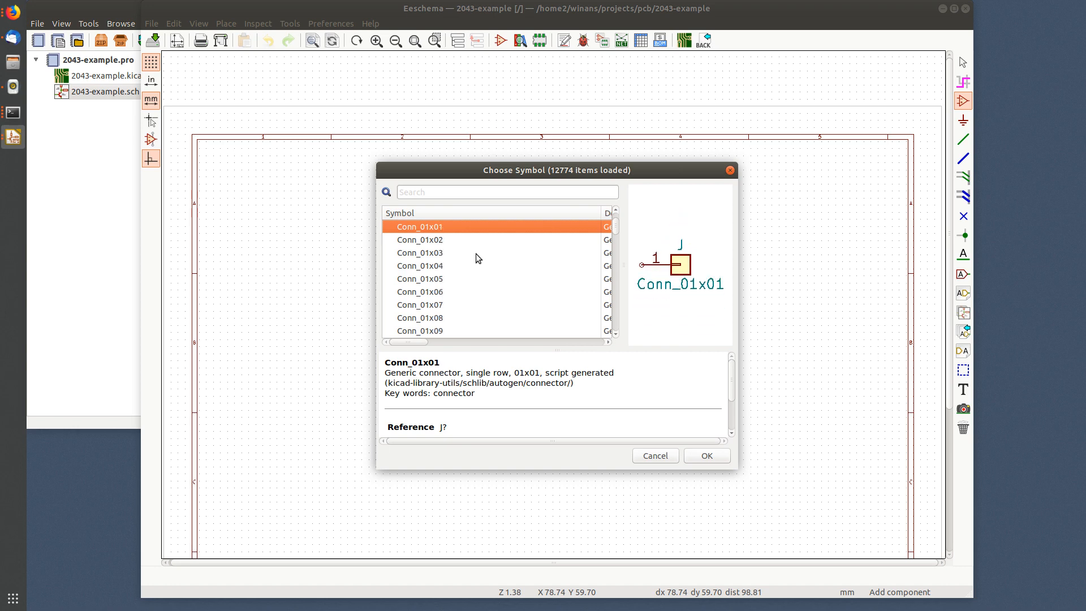
{"action": "key", "text": "Down"}
{"action": "key", "text": "Down"}
{"action": "key", "text": "Down"}
{"action": "key", "text": "Down"}
{"action": "key", "text": "Down"}
{"action": "key", "text": "Down"}
{"action": "key", "text": "Down"}
{"action": "key", "text": "Down"}
{"action": "key", "text": "Down"}
{"action": "key", "text": "Down"}
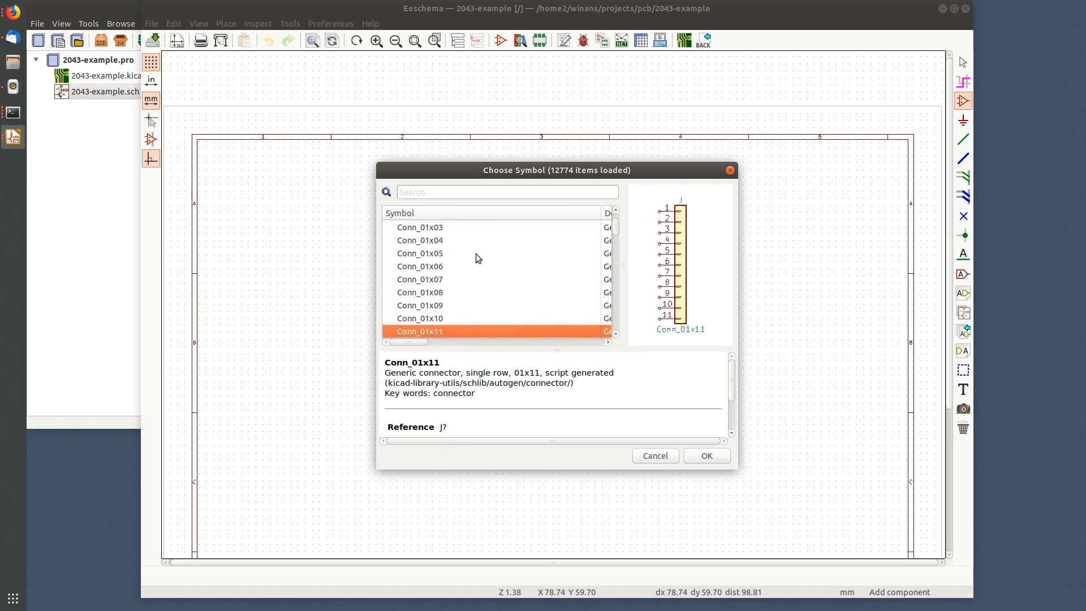
{"action": "key", "text": "Down"}
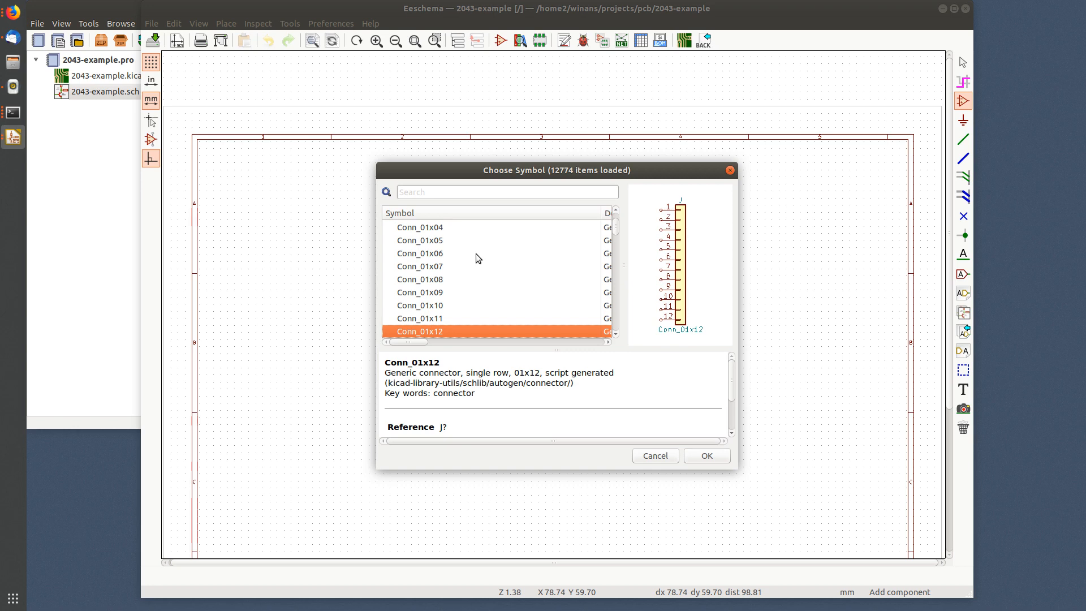
{"action": "key", "text": "Up"}
{"action": "key", "text": "Up"}
{"action": "key", "text": "Up"}
{"action": "key", "text": "Up"}
{"action": "key", "text": "Up"}
{"action": "key", "text": "Up"}
{"action": "key", "text": "Up"}
{"action": "key", "text": "Up"}
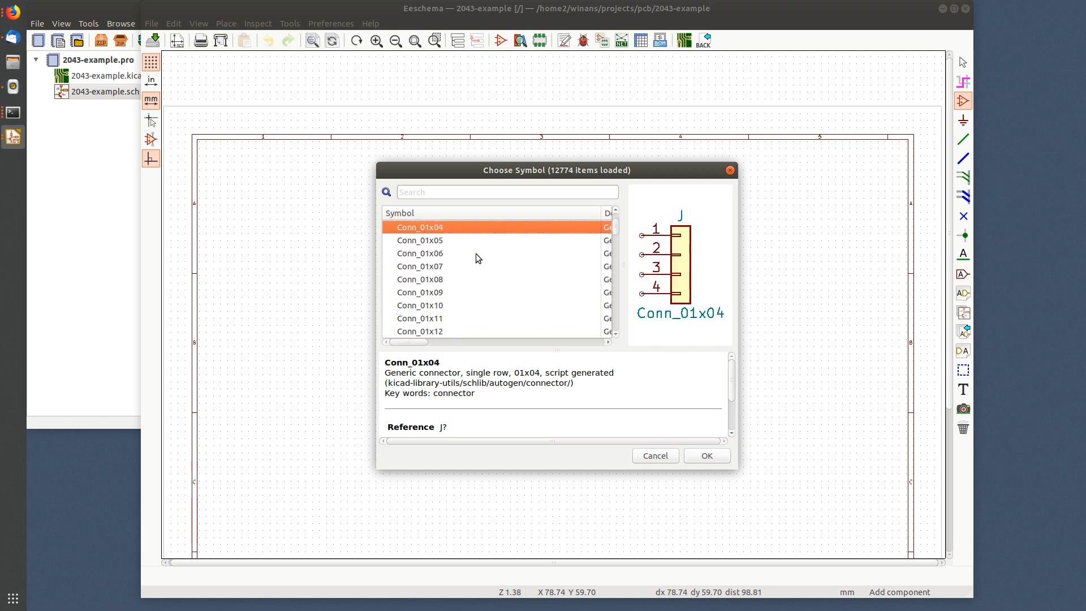
Step: Choose the Conn_01x10 connector symbol and place it in the sheet's upper-left area at about X 53.34, Y 52.07
{"action": "key", "text": "Down"}
{"action": "key", "text": "Down"}
{"action": "key", "text": "Down"}
{"action": "key", "text": "Down"}
{"action": "key", "text": "Down"}
{"action": "key", "text": "Down"}
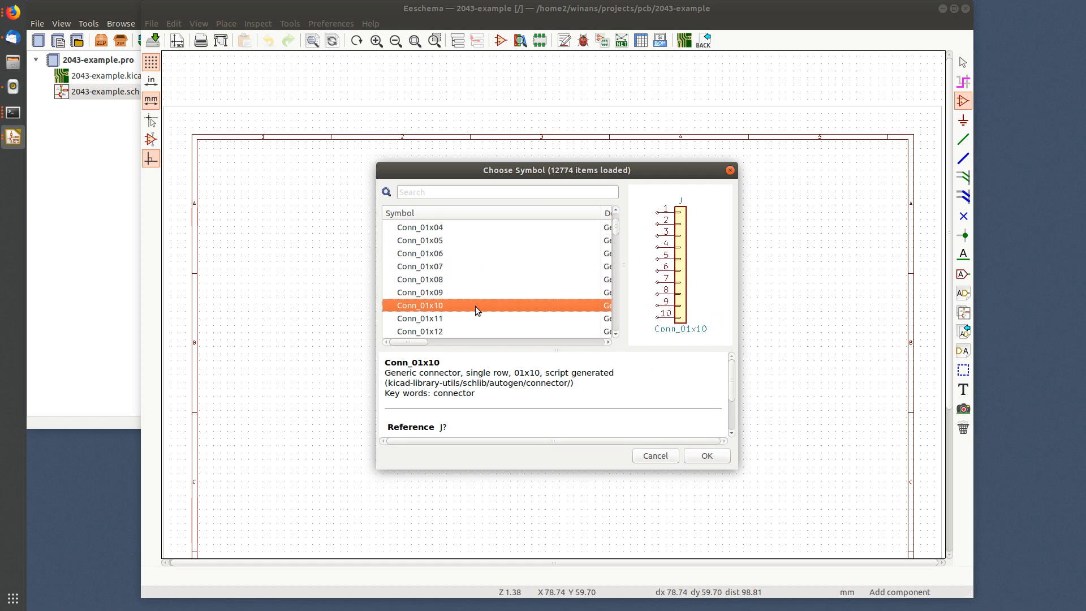
{"action": "left_click", "coordinate": [710, 455]}
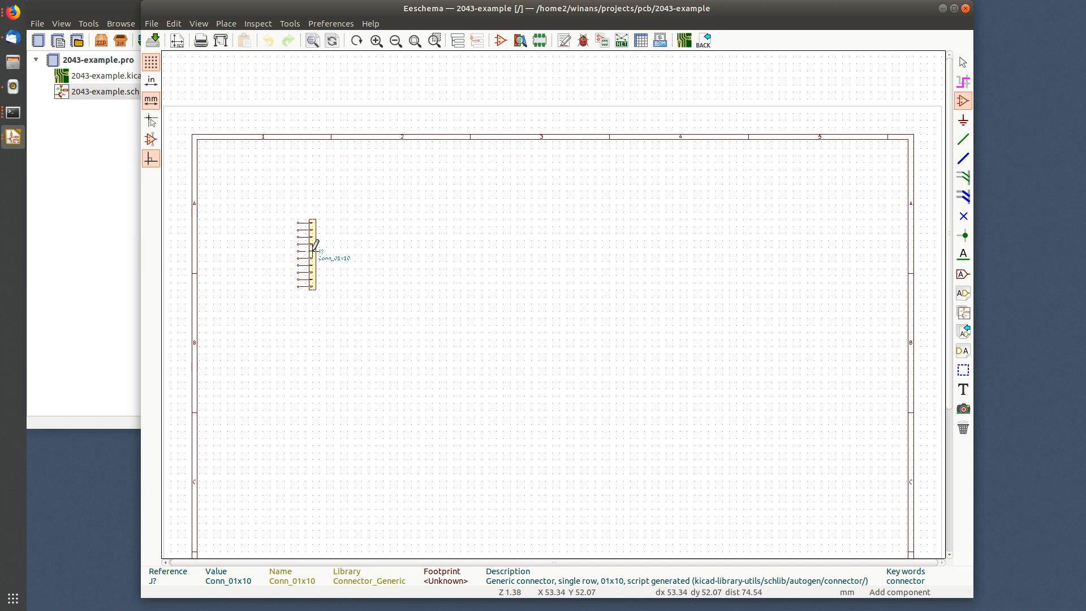
{"action": "left_click", "coordinate": [314, 249]}
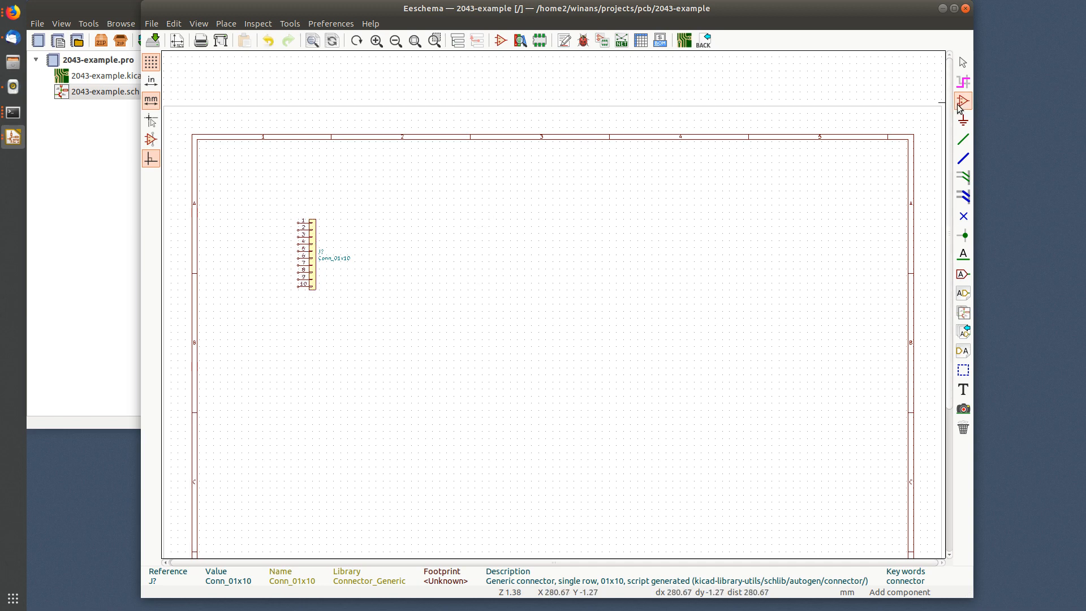
Step: Place a second Conn_01x10 connector to the right of the first, level with it, and end component placement
{"action": "left_click", "coordinate": [424, 252]}
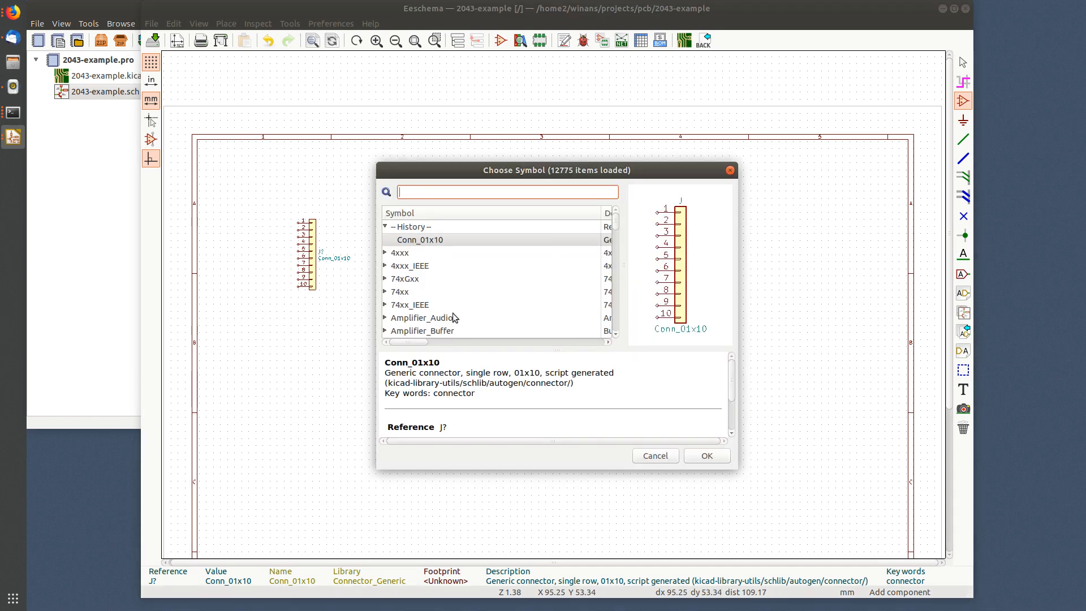
{"action": "left_click", "coordinate": [708, 455]}
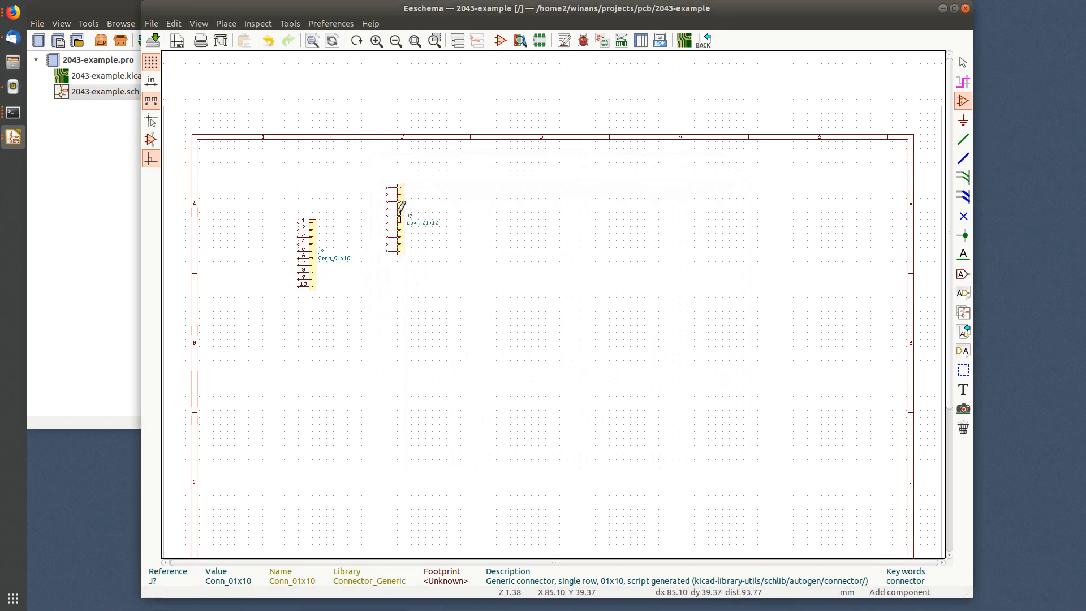
{"action": "left_click", "coordinate": [409, 249]}
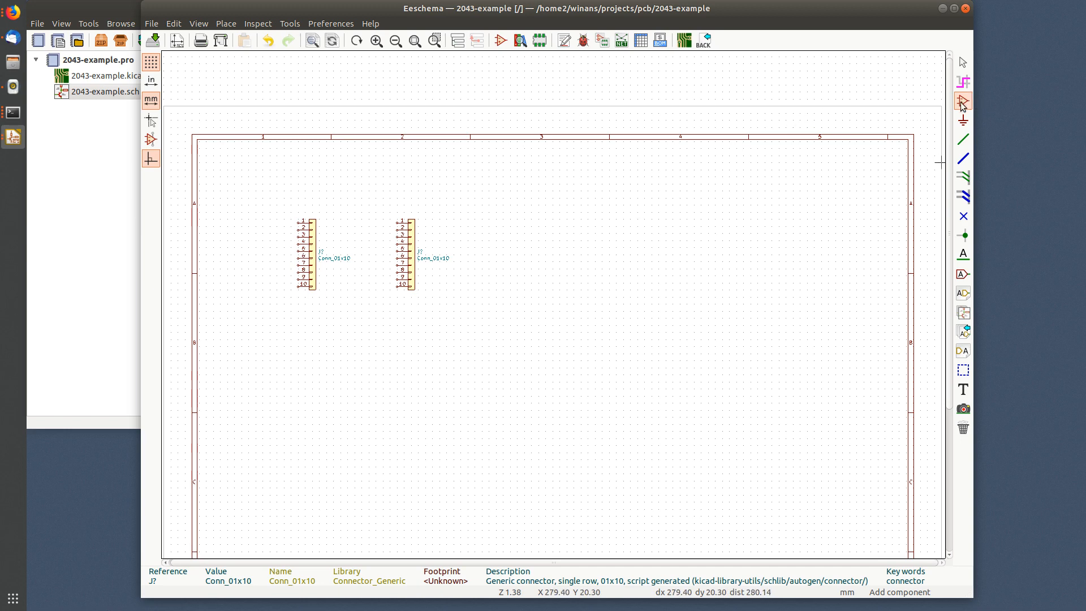
{"action": "key", "text": "Escape"}
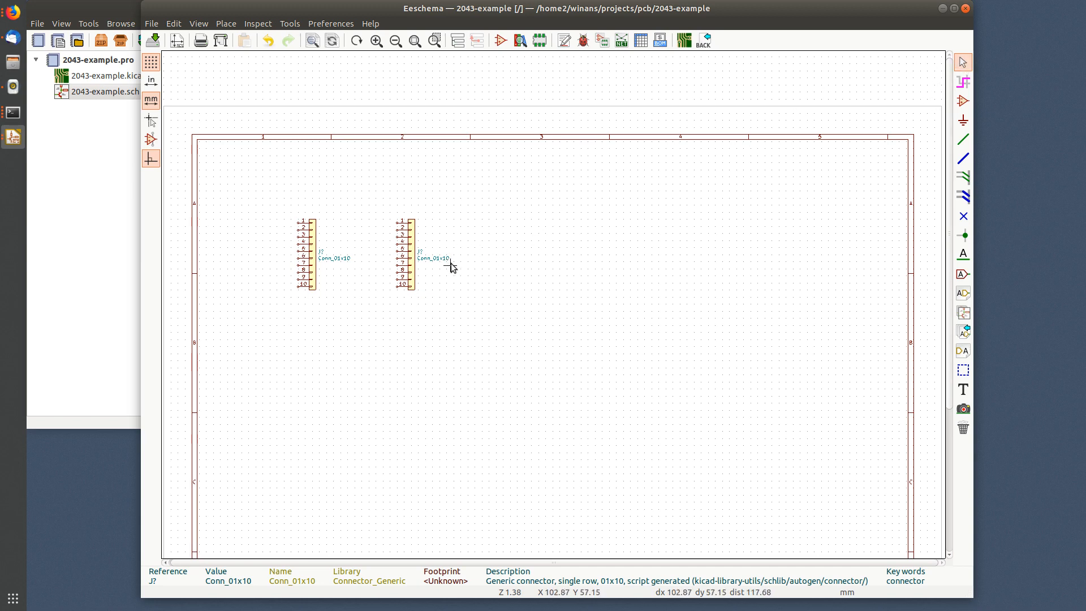
Step: Start adding another component, search the symbols for "resistor" and widen the chooser so the descriptions are readable
{"action": "left_click", "coordinate": [963, 101]}
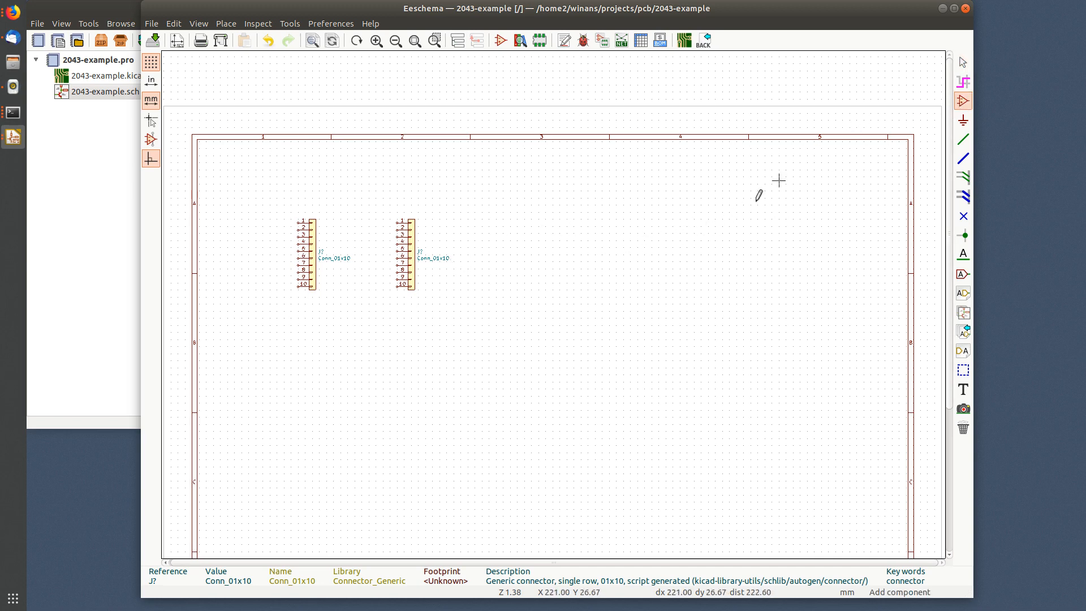
{"action": "left_click", "coordinate": [588, 304]}
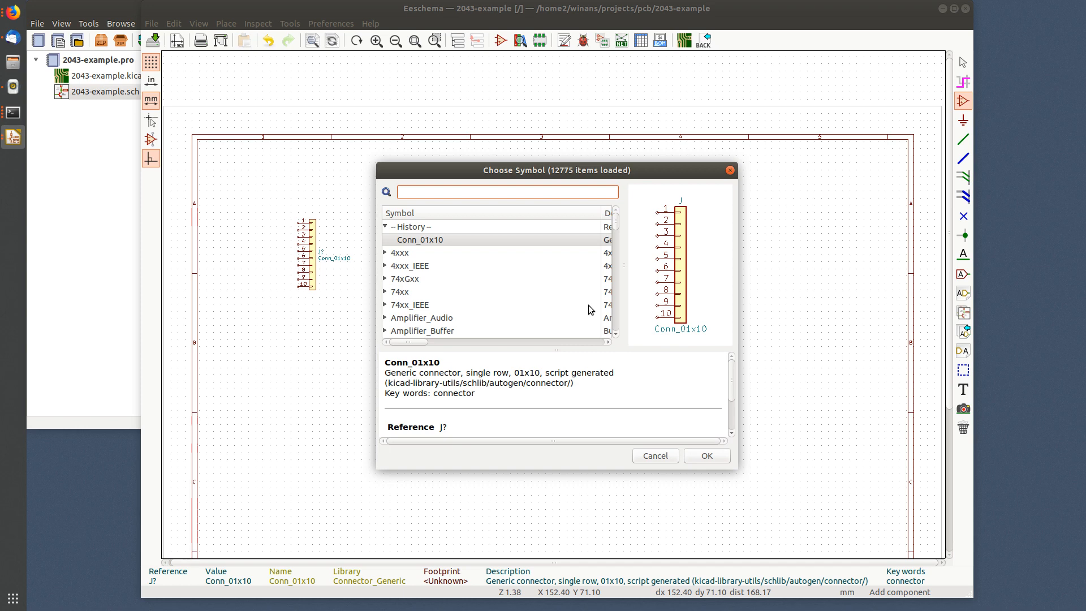
{"action": "type", "text": "resistor"}
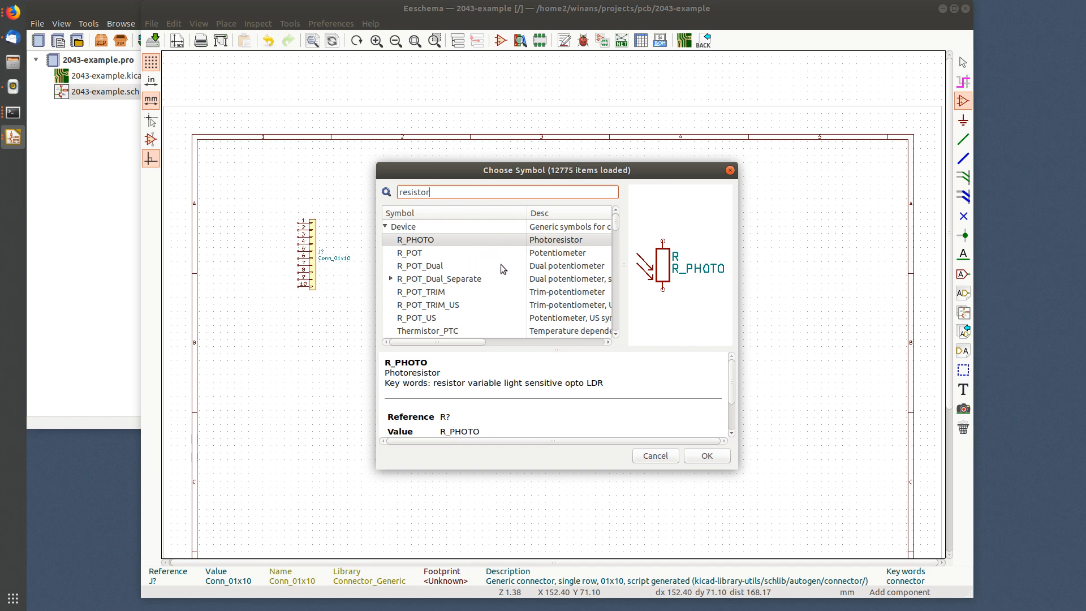
{"action": "left_click_drag", "start_coordinate": [376, 246], "coordinate": [204, 250]}
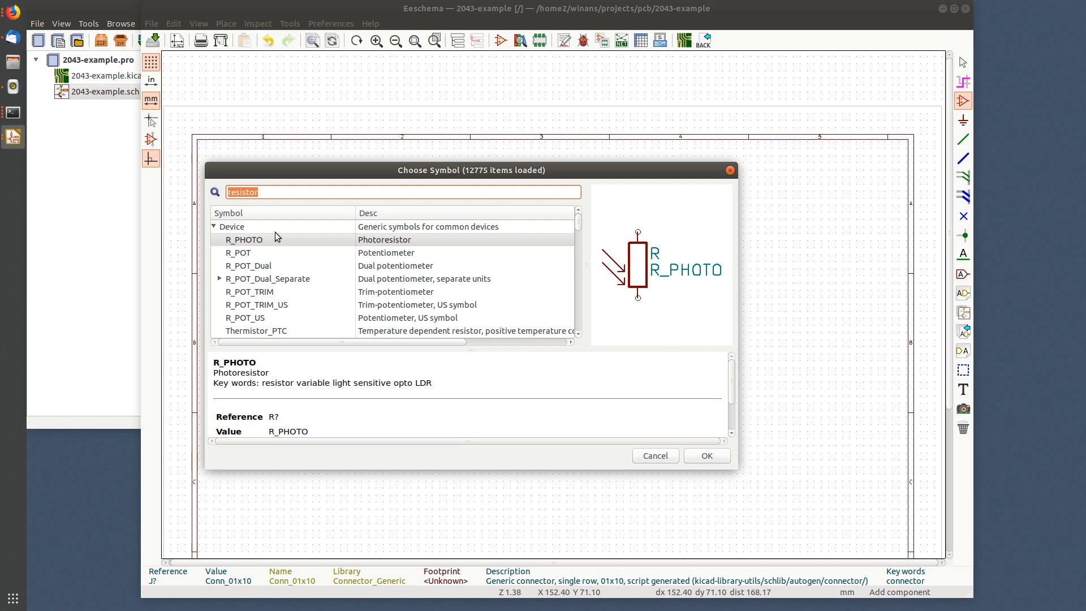
{"action": "scroll", "coordinate": [313, 244], "scroll_direction": "down", "scroll_amount": 3}
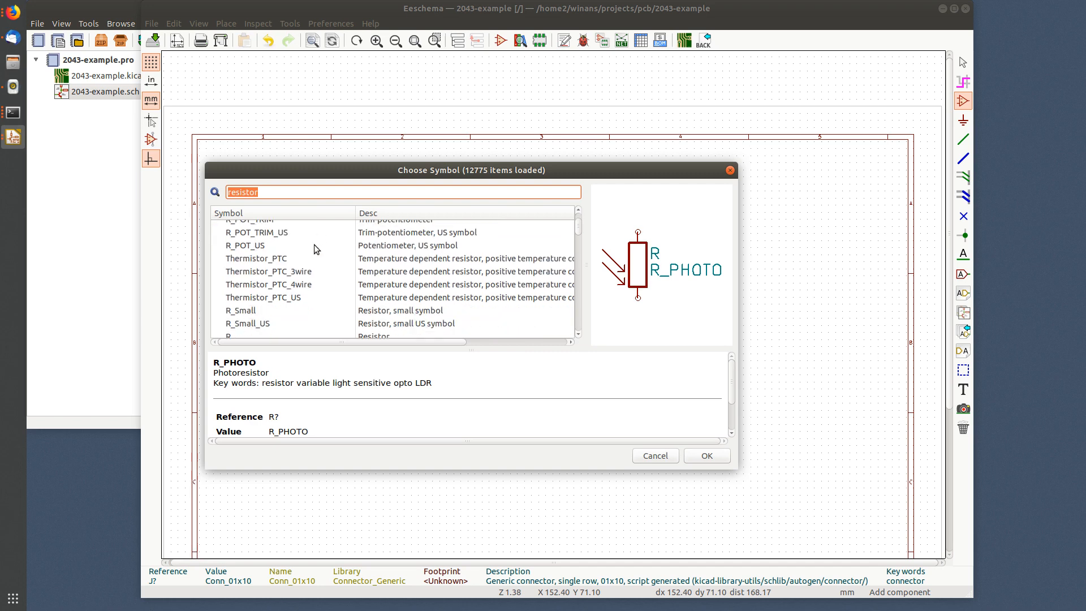
Step: Compare the R, R_Small and R_Small_US previews, and place the R resistor below the two connectors at about X 69.85, Y 80.00
{"action": "left_click", "coordinate": [268, 298]}
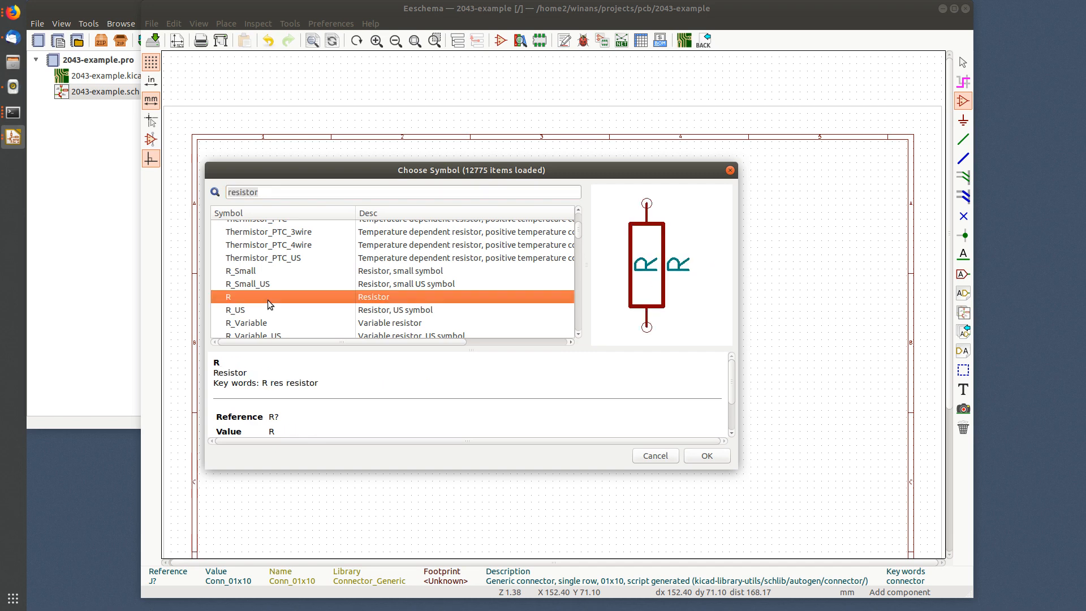
{"action": "left_click", "coordinate": [259, 272]}
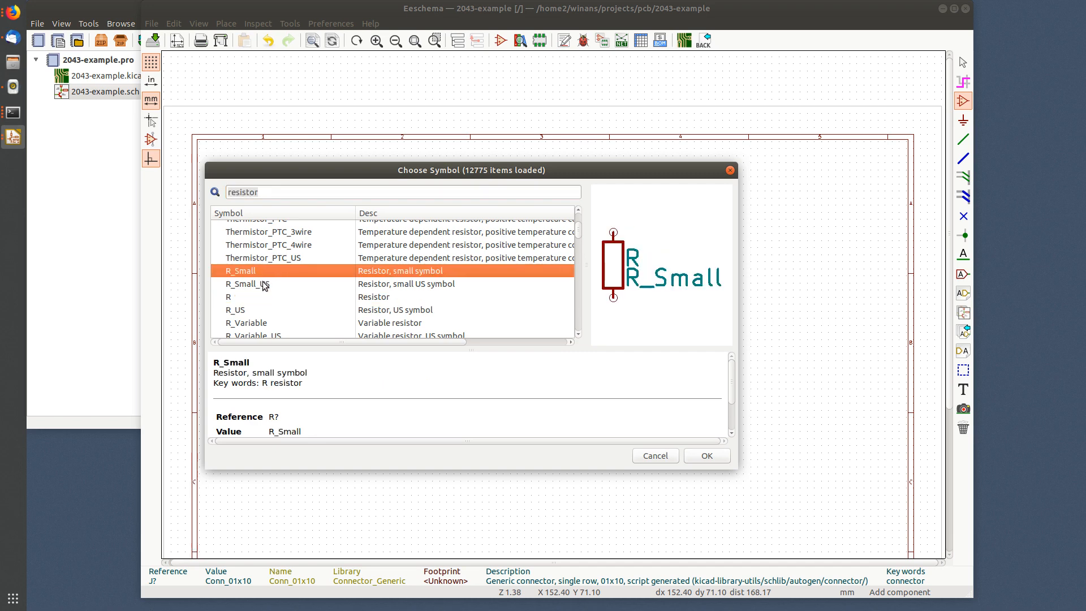
{"action": "left_click", "coordinate": [264, 285]}
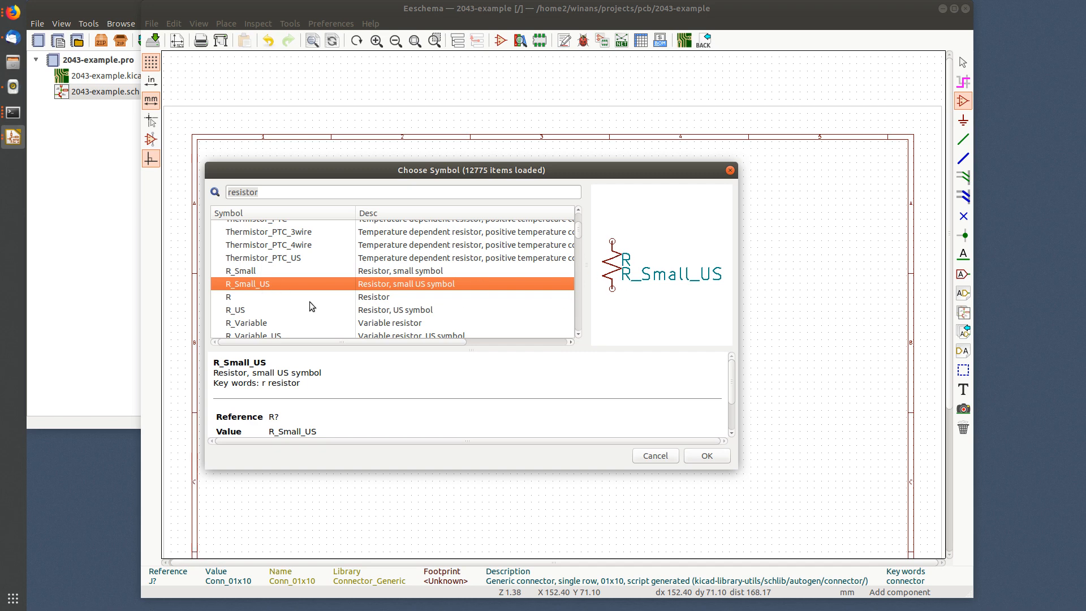
{"action": "left_click", "coordinate": [269, 297]}
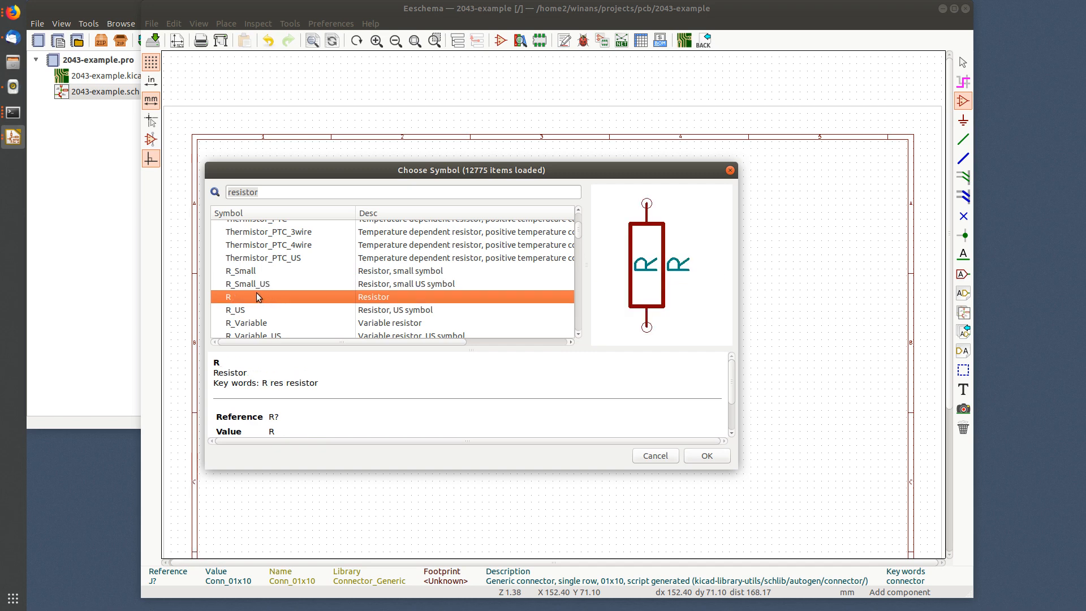
{"action": "left_click", "coordinate": [714, 455]}
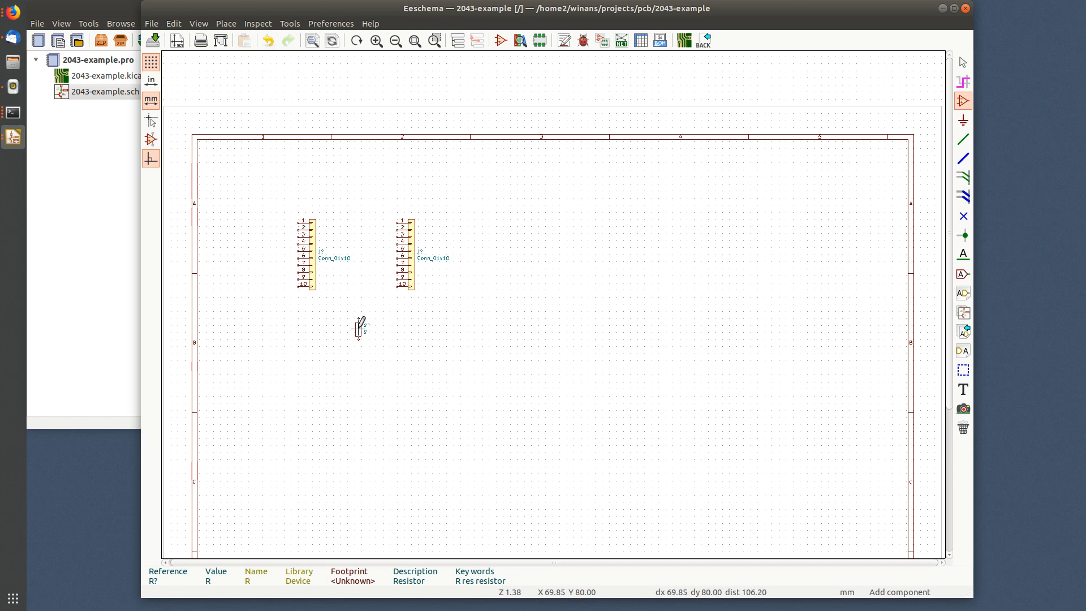
{"action": "left_click", "coordinate": [358, 328]}
Step: Start adding another component to the right of the resistor and search the symbols for "capaci"
{"action": "left_click", "coordinate": [424, 327]}
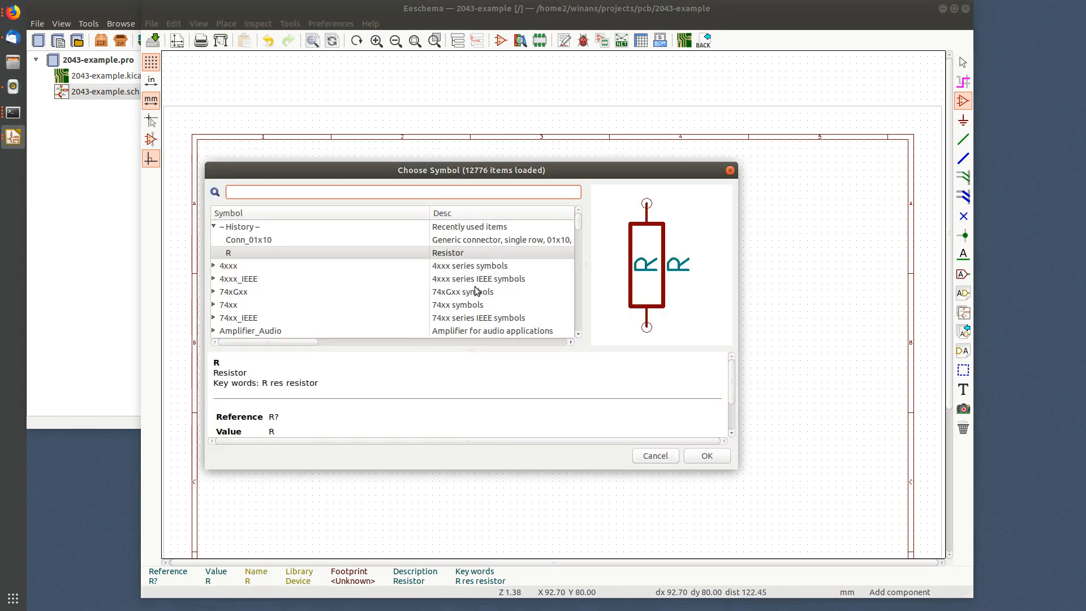
{"action": "left_click_drag", "start_coordinate": [482, 174], "coordinate": [574, 171]}
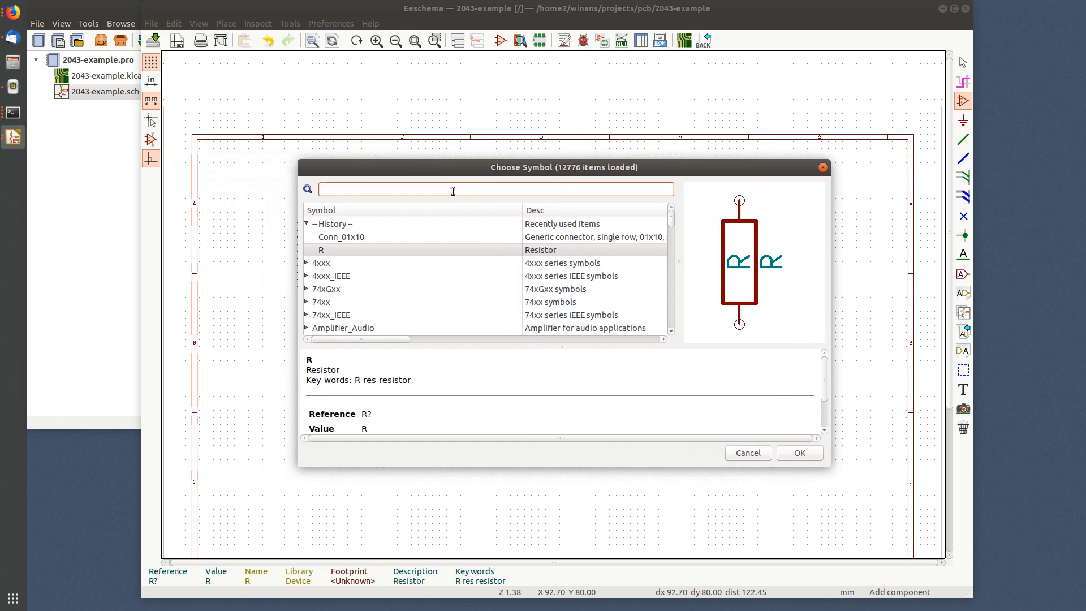
{"action": "type", "text": "capac"}
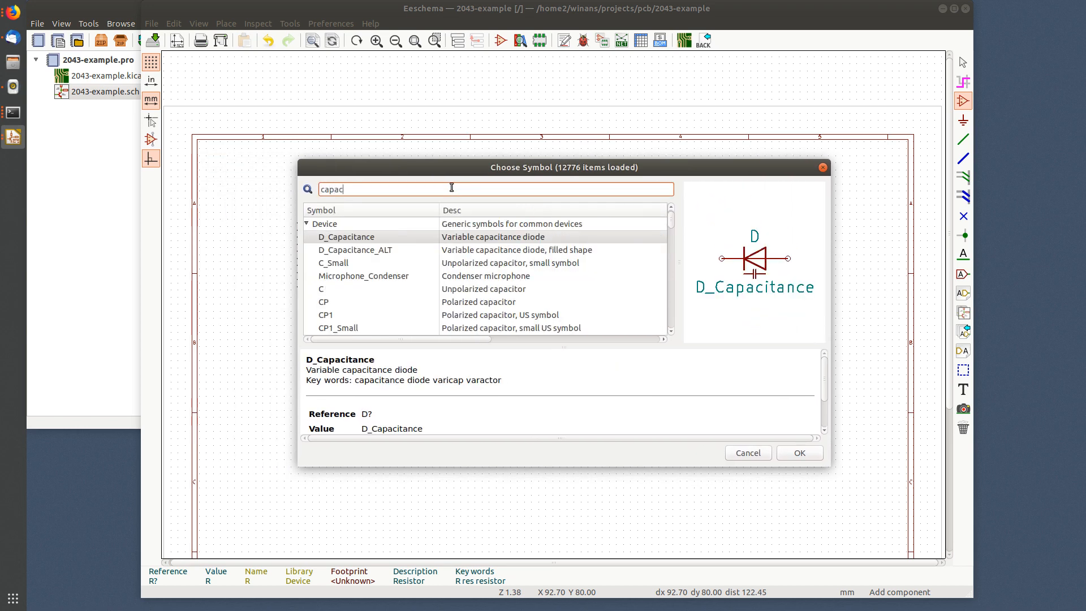
{"action": "type", "text": "i"}
Step: Compare the D_Capacitance_ALT and C_Small previews, and place the unpolarized capacitor C below the second connector, right of the resistor
{"action": "left_click", "coordinate": [370, 251]}
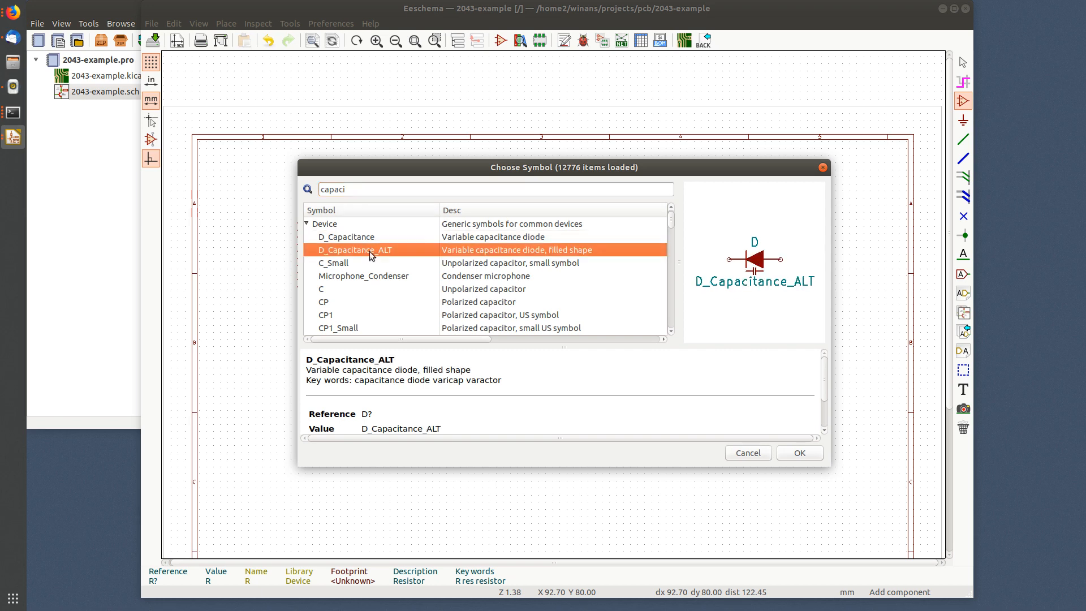
{"action": "left_click", "coordinate": [361, 264]}
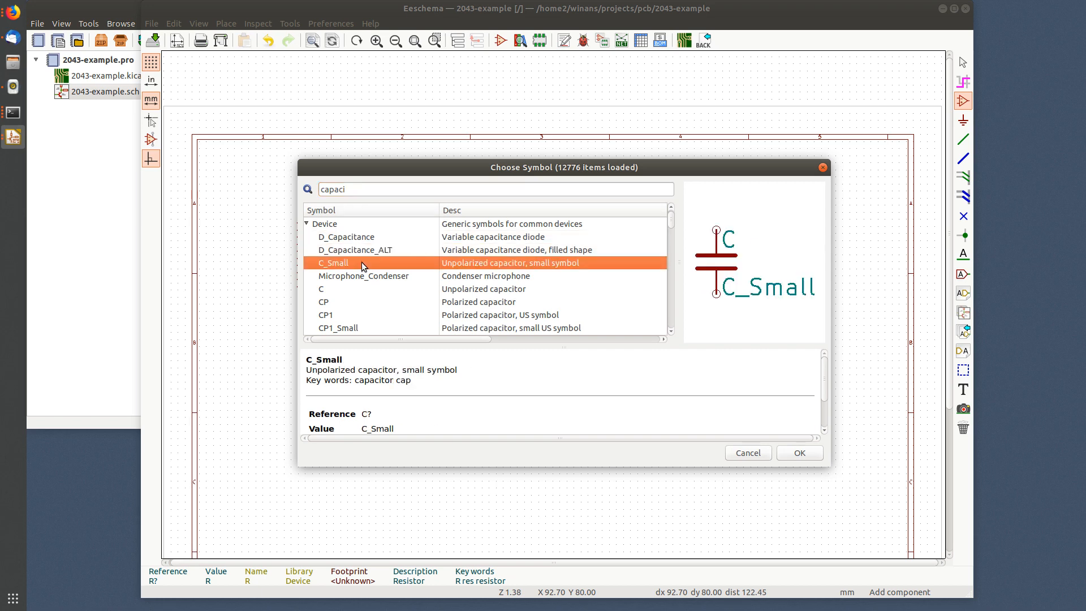
{"action": "left_click", "coordinate": [349, 289]}
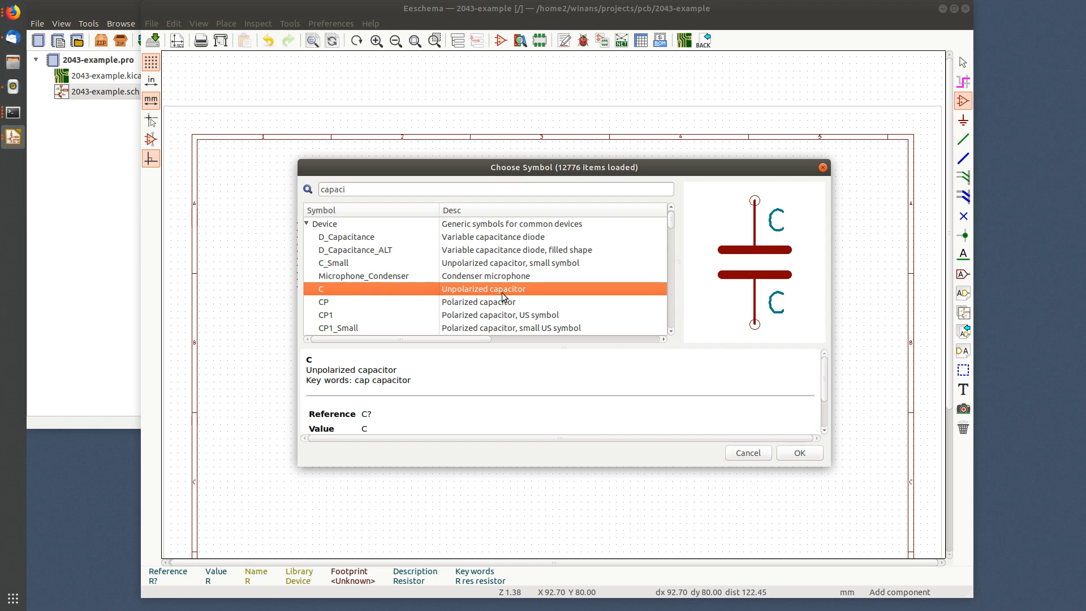
{"action": "left_click", "coordinate": [799, 452]}
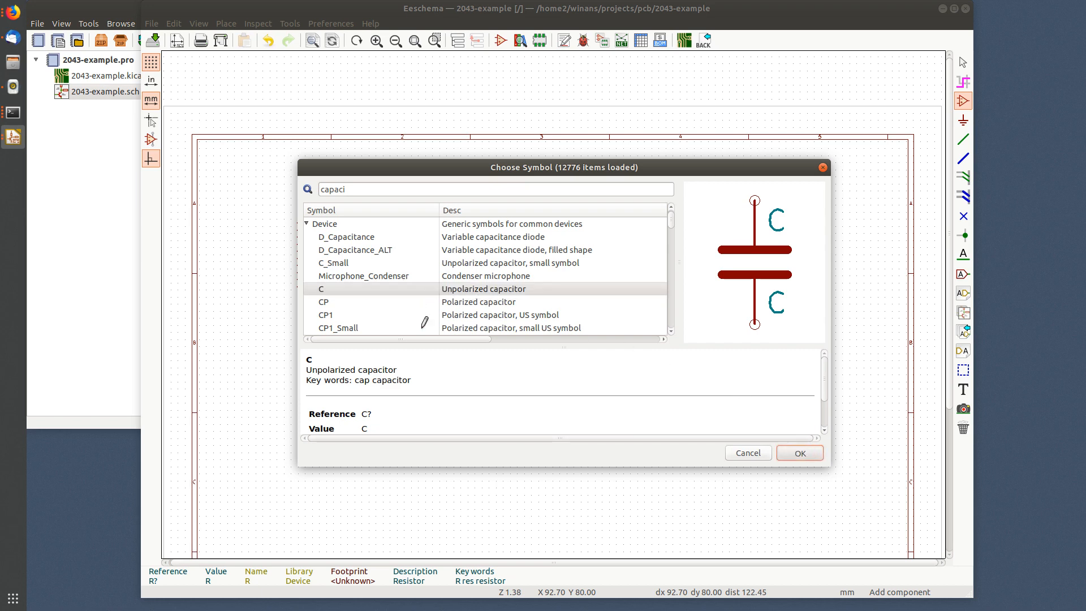
{"action": "left_click", "coordinate": [418, 340]}
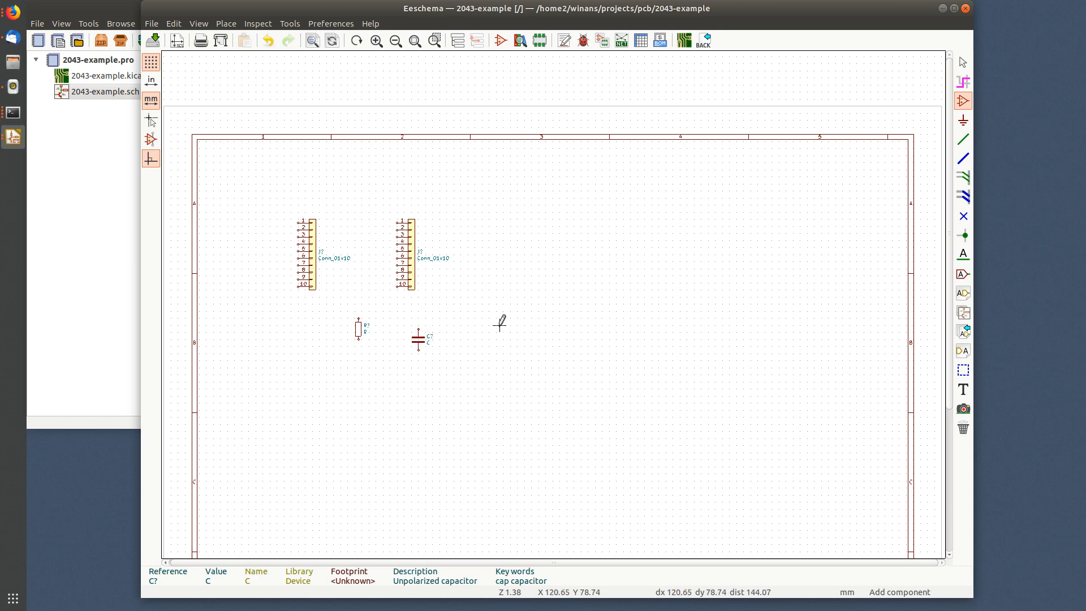
Step: Start adding another component, search the symbols for "capacitor" and collapse the Regulator_SwitchedCapacitor library
{"action": "left_click", "coordinate": [499, 325]}
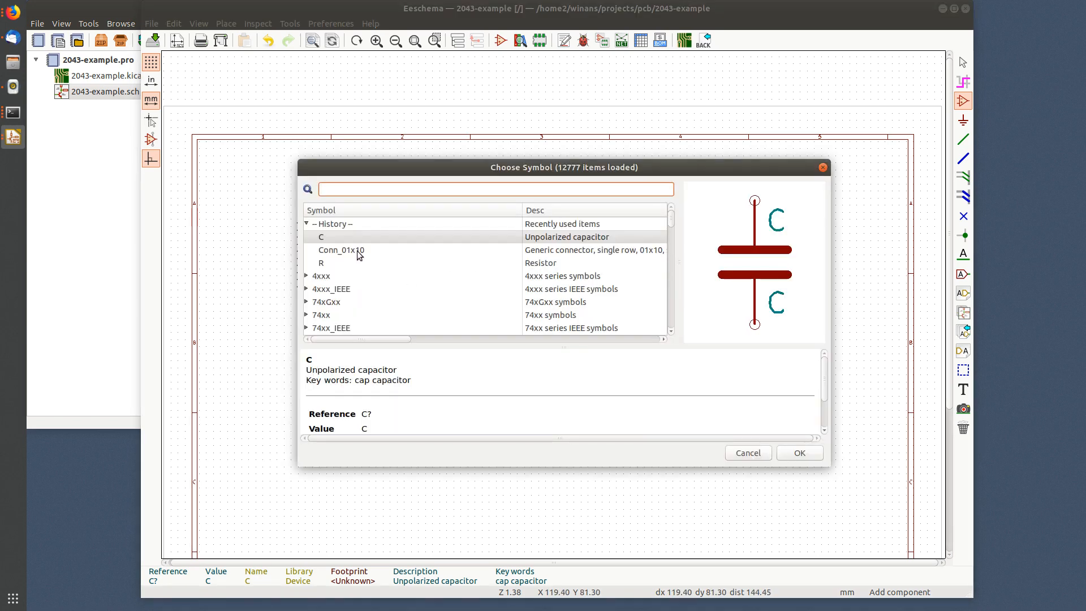
{"action": "type", "text": "capac"}
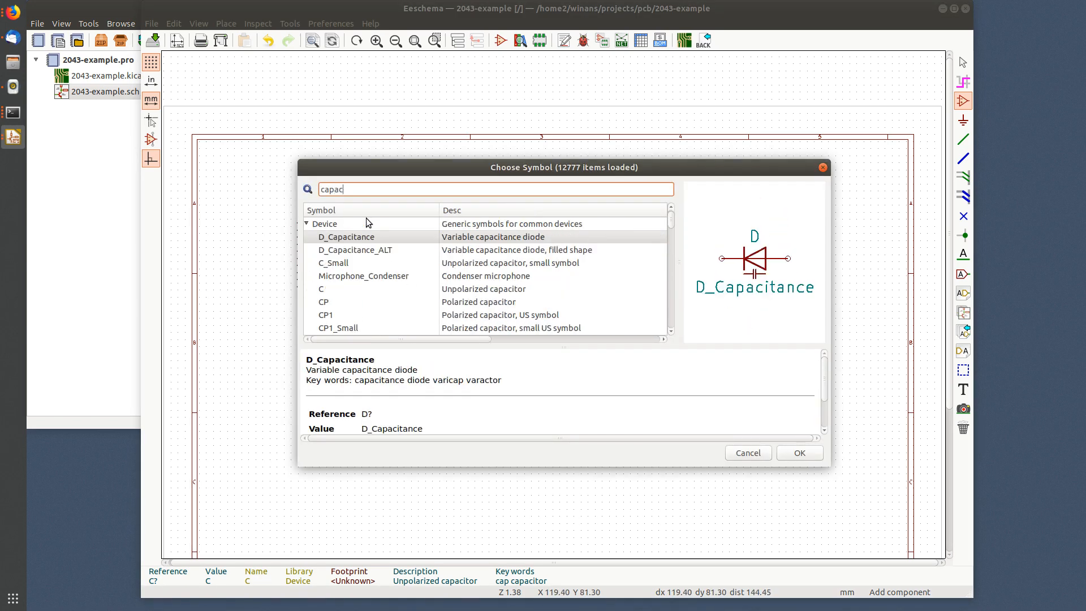
{"action": "type", "text": "itor"}
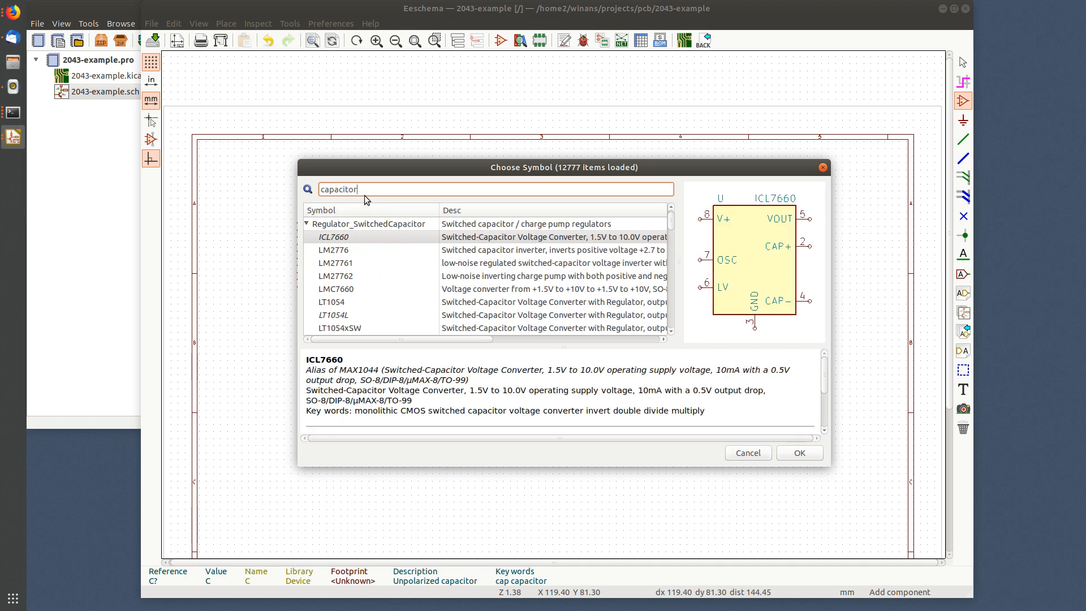
{"action": "left_click", "coordinate": [306, 223]}
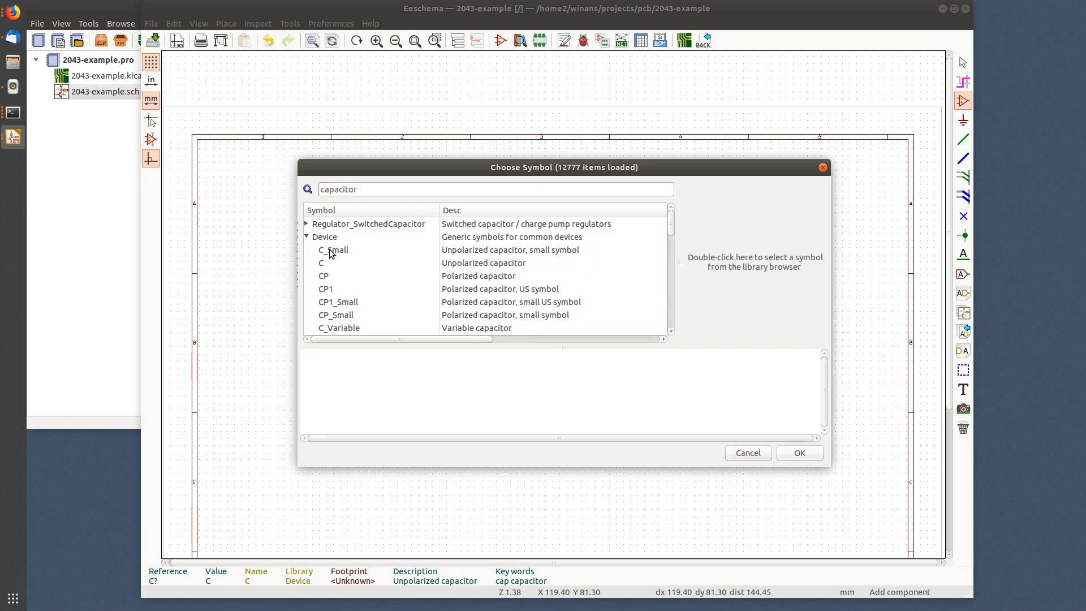
Step: Step through the capacitor previews from C_Small, and place the polarized US capacitor CP1 to the right of capacitor C, level with it
{"action": "left_click", "coordinate": [342, 250]}
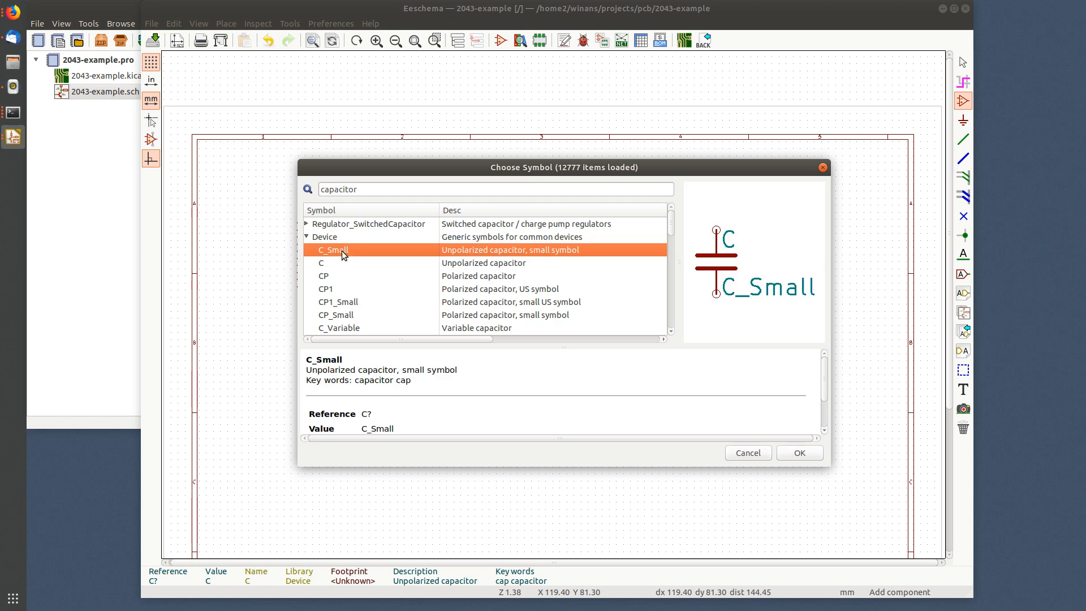
{"action": "key", "text": "Down"}
{"action": "key", "text": "Down"}
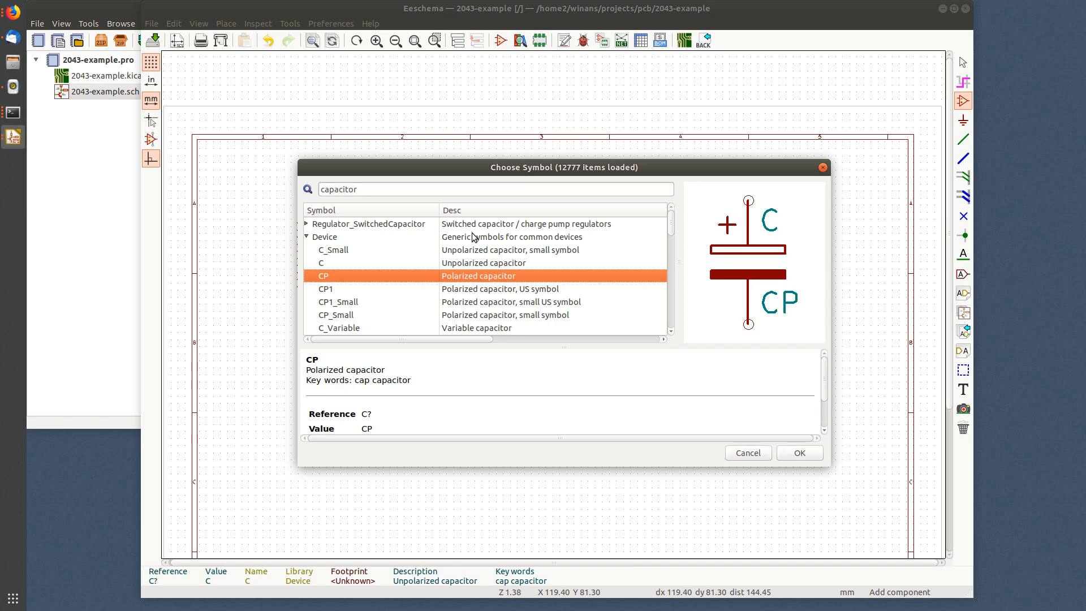
{"action": "key", "text": "Down"}
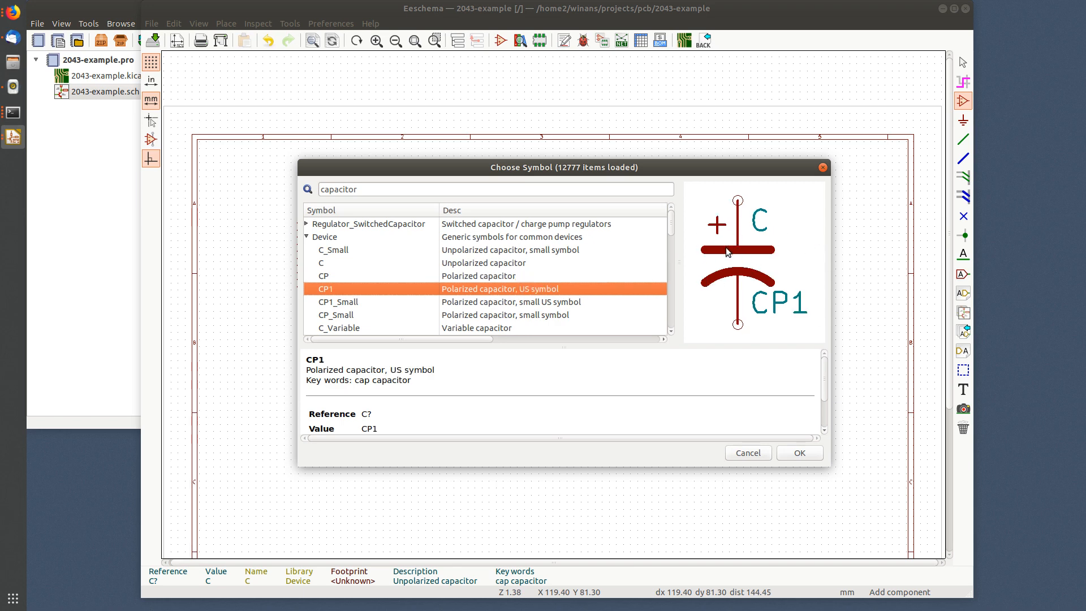
{"action": "left_click", "coordinate": [798, 453]}
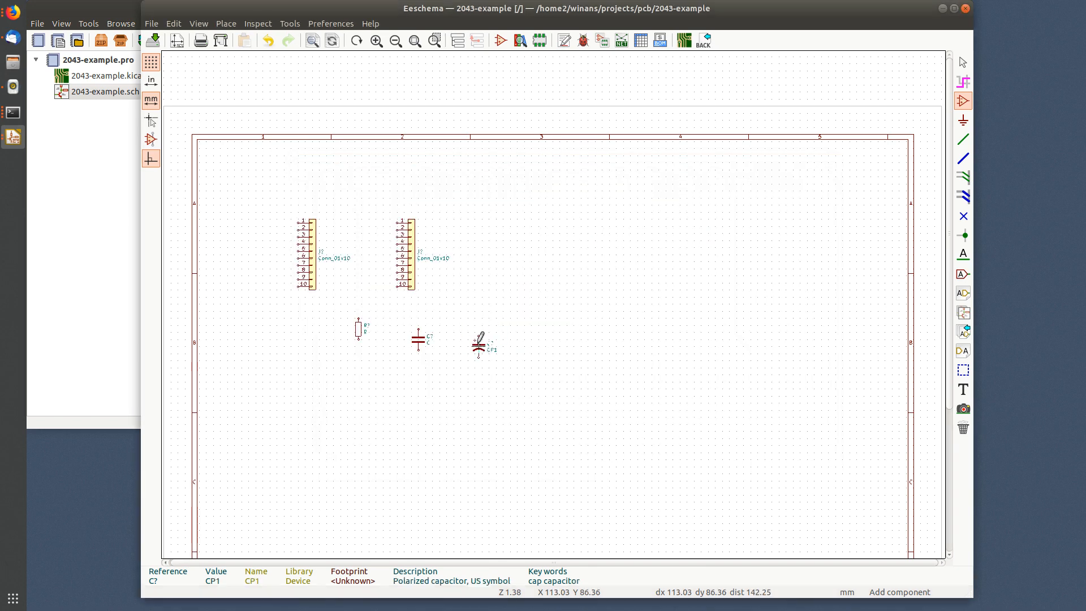
{"action": "left_click", "coordinate": [471, 336]}
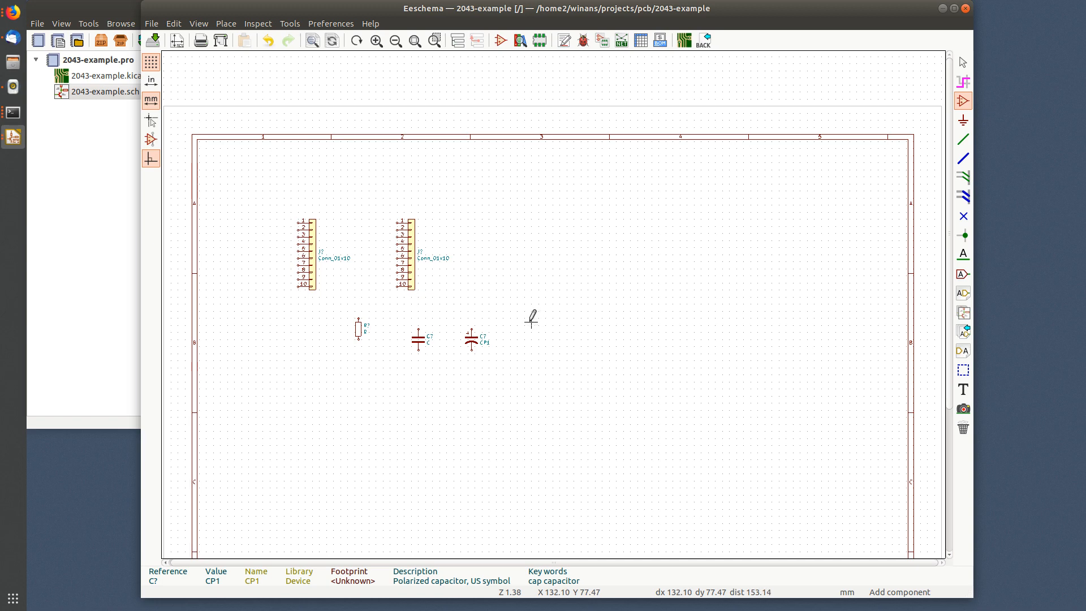
Step: Start adding another component, search the symbols for "LED" and compare the LED, LED_ALT and LED_ARGB previews
{"action": "left_click", "coordinate": [629, 255]}
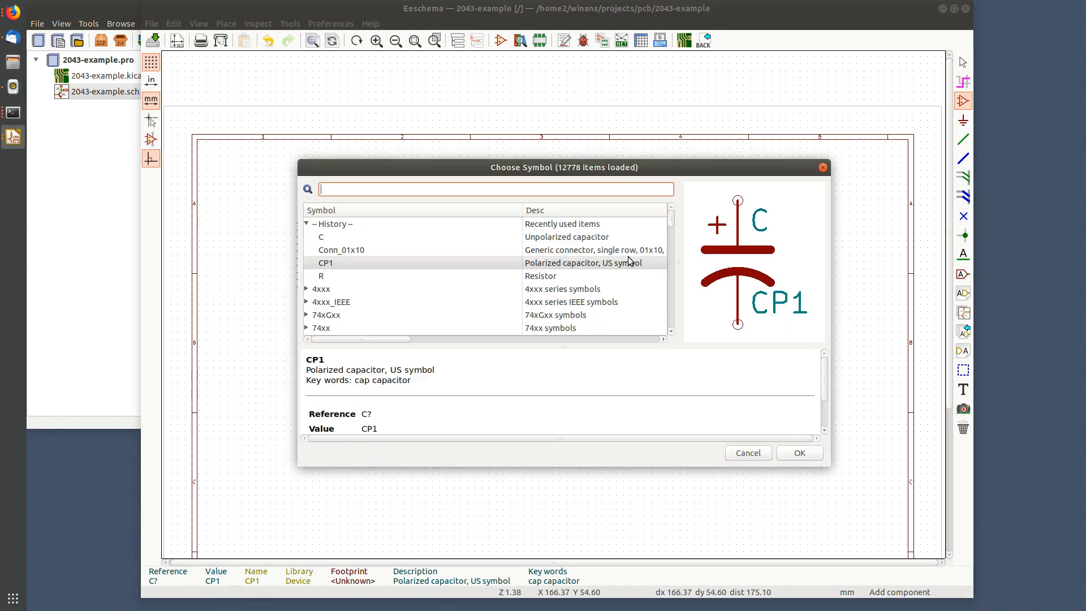
{"action": "type", "text": "D"}
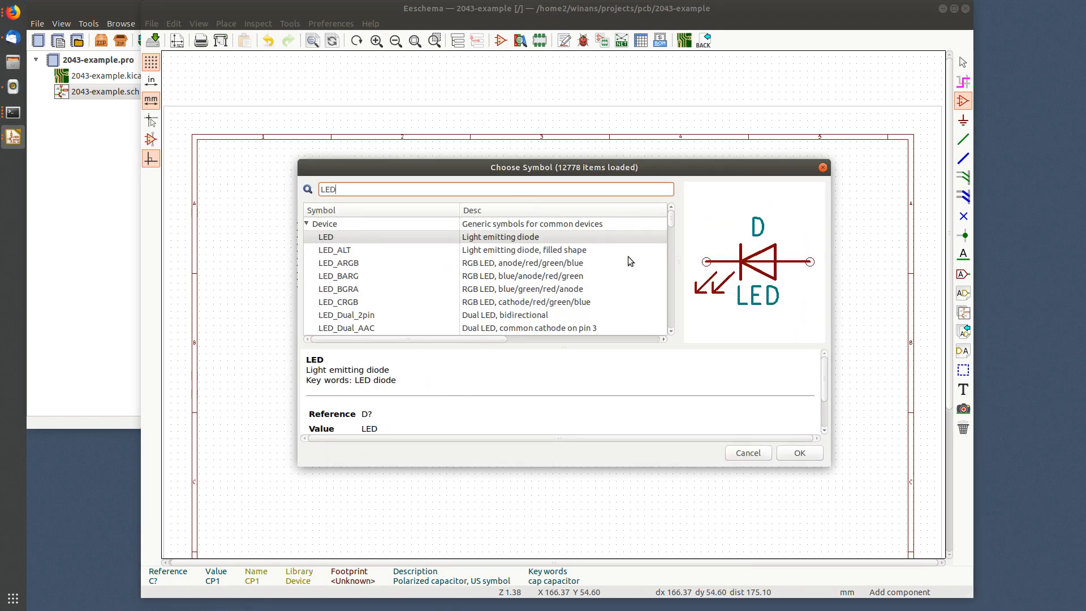
{"action": "left_click", "coordinate": [363, 240]}
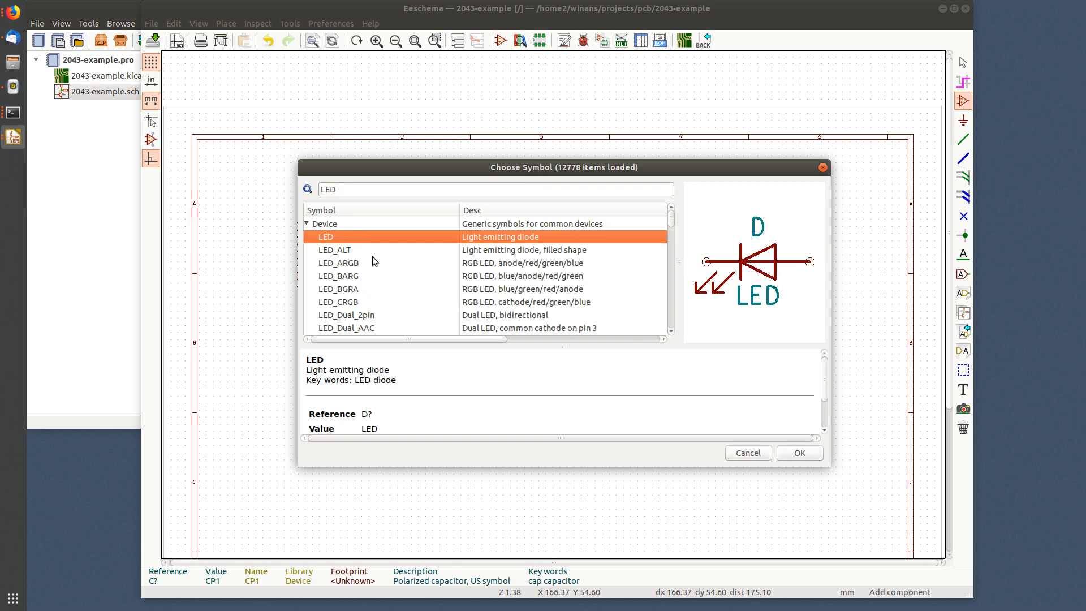
{"action": "left_click", "coordinate": [354, 255]}
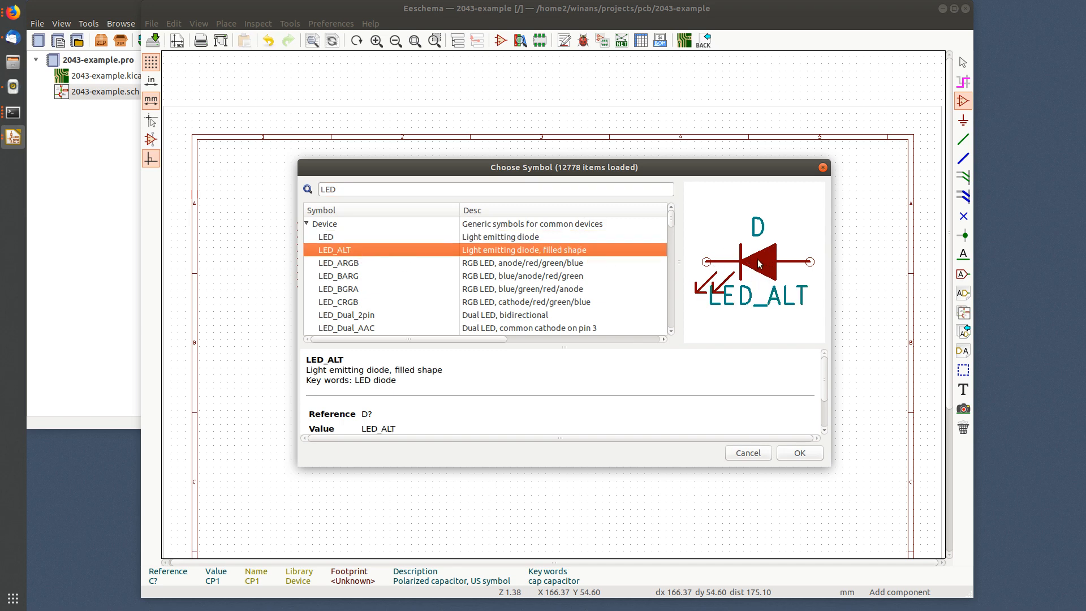
{"action": "left_click", "coordinate": [413, 263]}
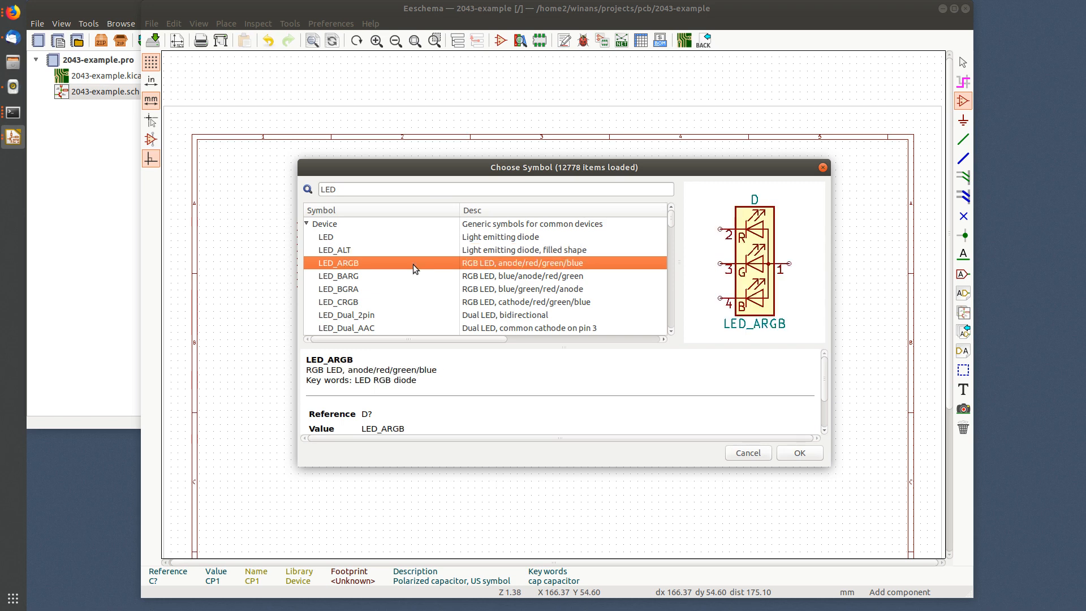
Step: Browse the previews of the remaining RGB and dual LED symbol variants
{"action": "key", "text": "Down"}
{"action": "key", "text": "Down"}
{"action": "key", "text": "Down"}
{"action": "key", "text": "Down"}
{"action": "key", "text": "Down"}
{"action": "key", "text": "Down"}
{"action": "key", "text": "Down"}
{"action": "key", "text": "Down"}
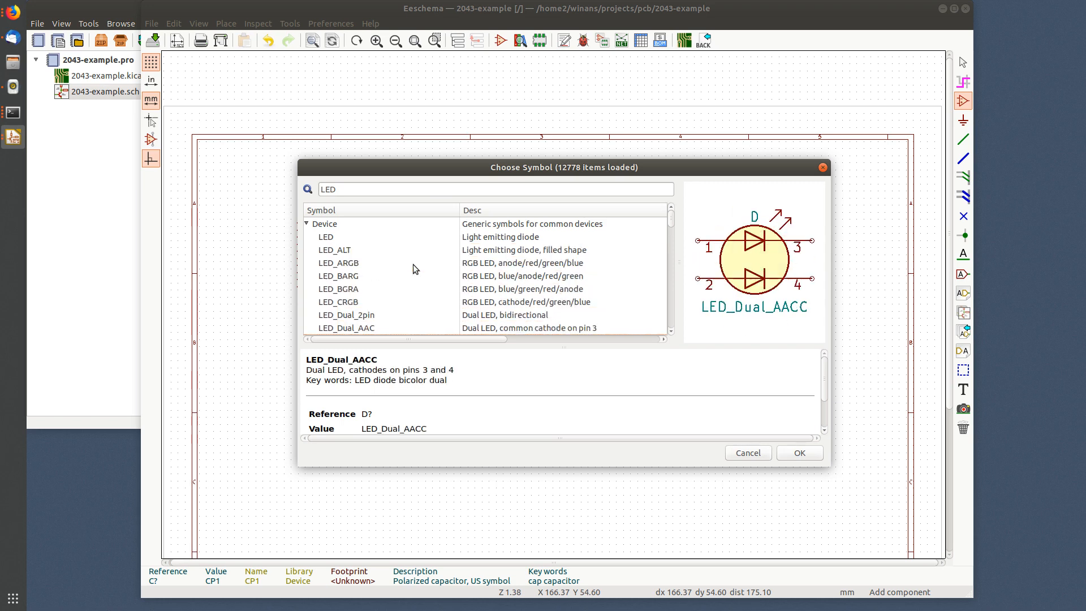
{"action": "key", "text": "Down"}
{"action": "scroll", "coordinate": [464, 288], "scroll_direction": "up", "scroll_amount": 2}
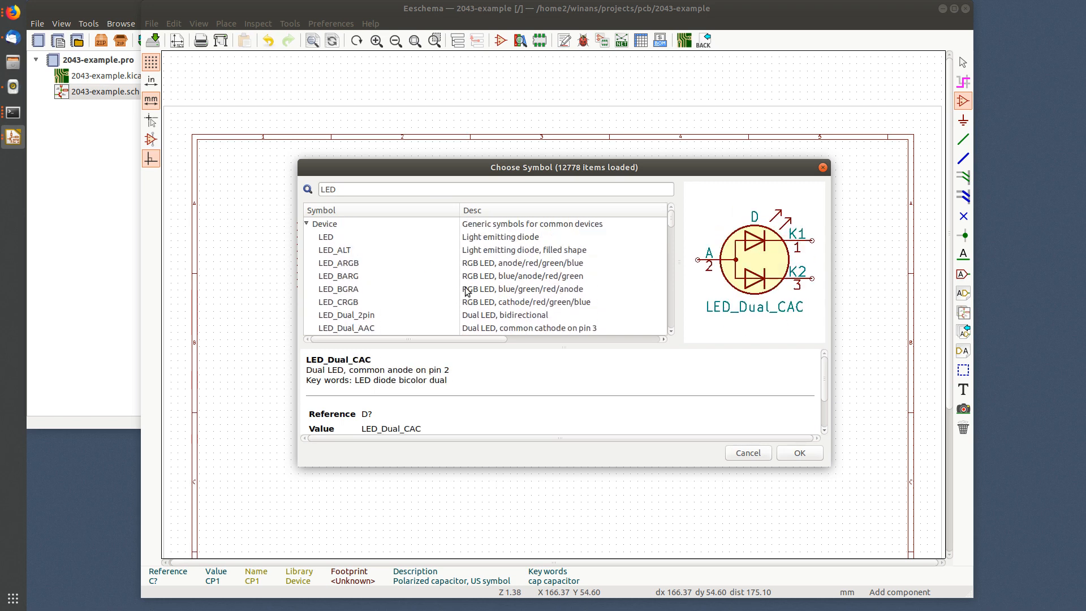
Step: Place the filled LED_ALT symbol to the right of the polarized capacitor, level with the resistor, and end component placement
{"action": "left_click", "coordinate": [359, 249]}
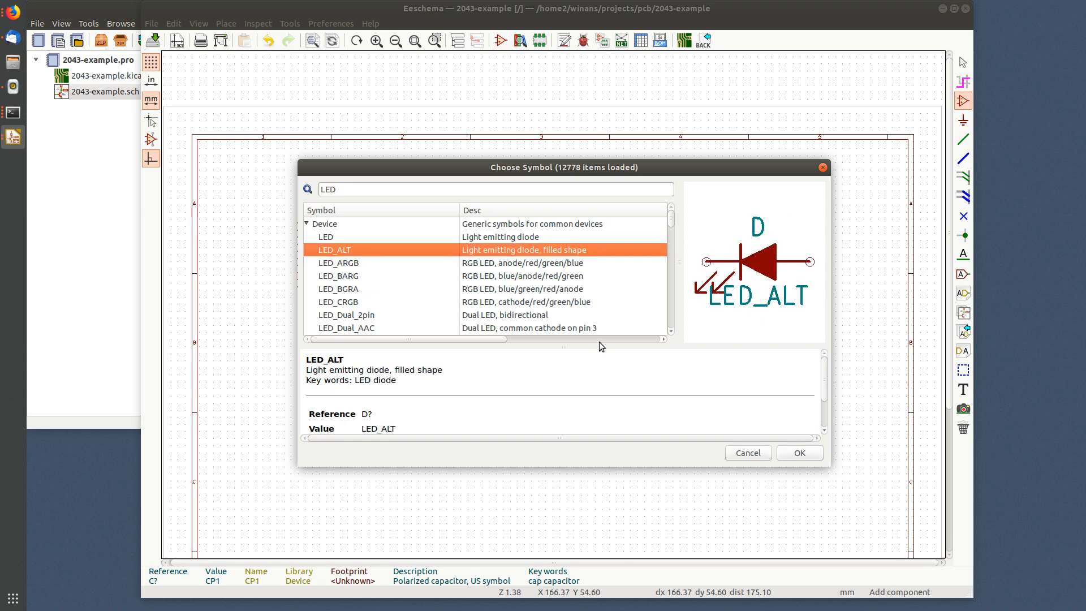
{"action": "left_click", "coordinate": [807, 457]}
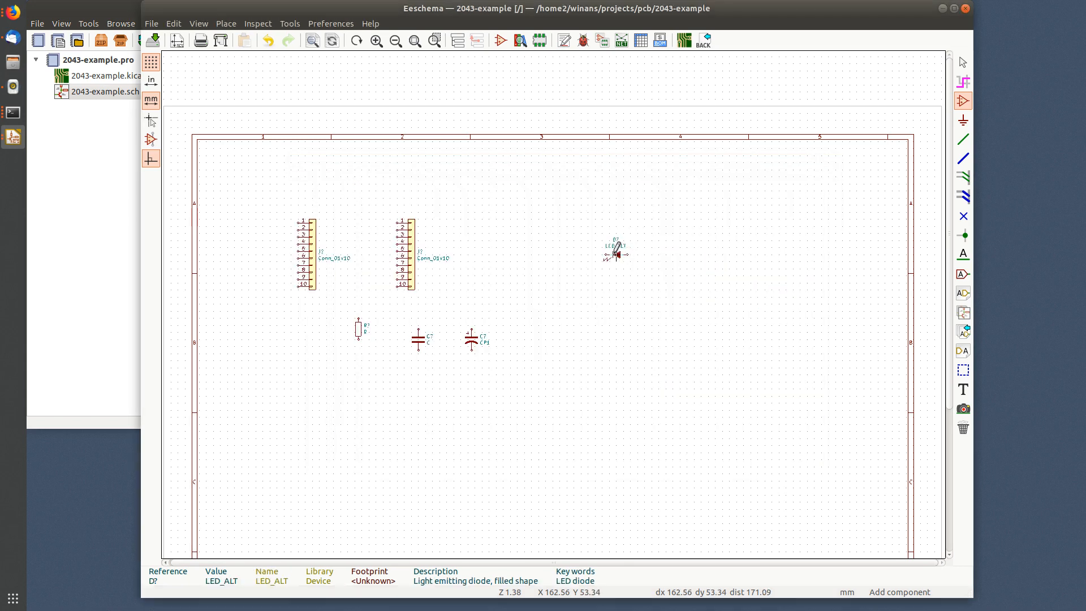
{"action": "left_click", "coordinate": [568, 323]}
{"action": "key", "text": "Escape"}
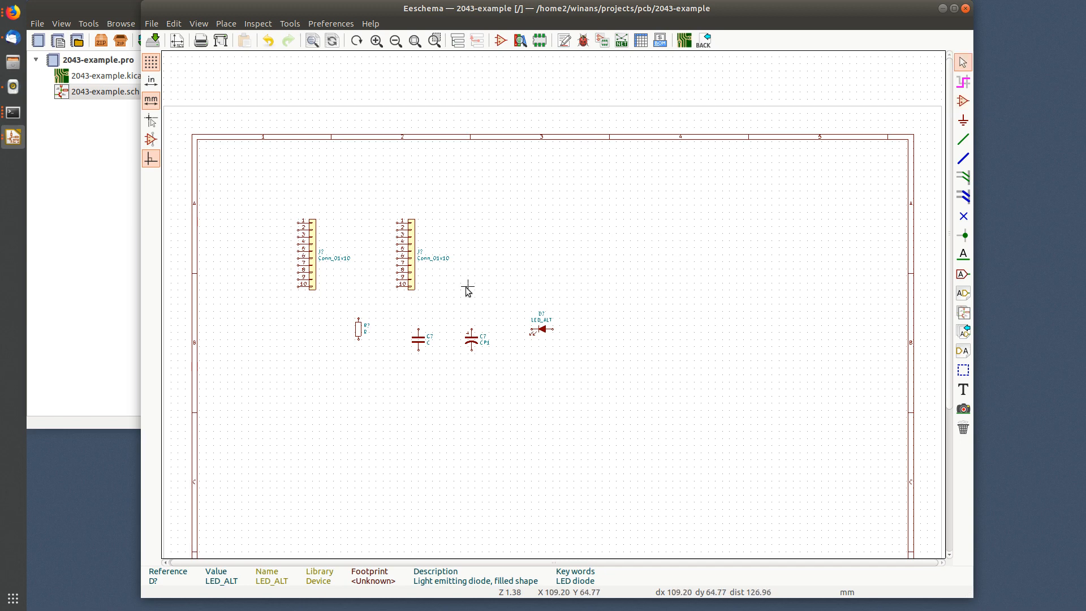
Step: Move the second Conn_01x10 connector towards the sheet's right edge and the LED just above and to the left of it
{"action": "scroll", "coordinate": [520, 295], "scroll_direction": "up", "scroll_amount": 1}
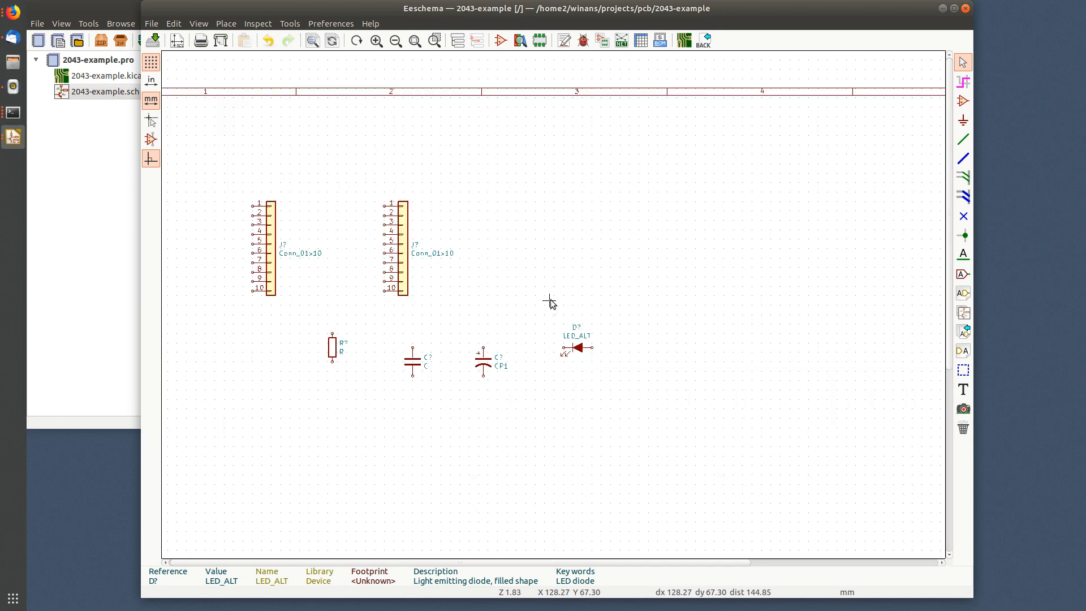
{"action": "middle_click_drag", "start_coordinate": [566, 291], "coordinate": [574, 225]}
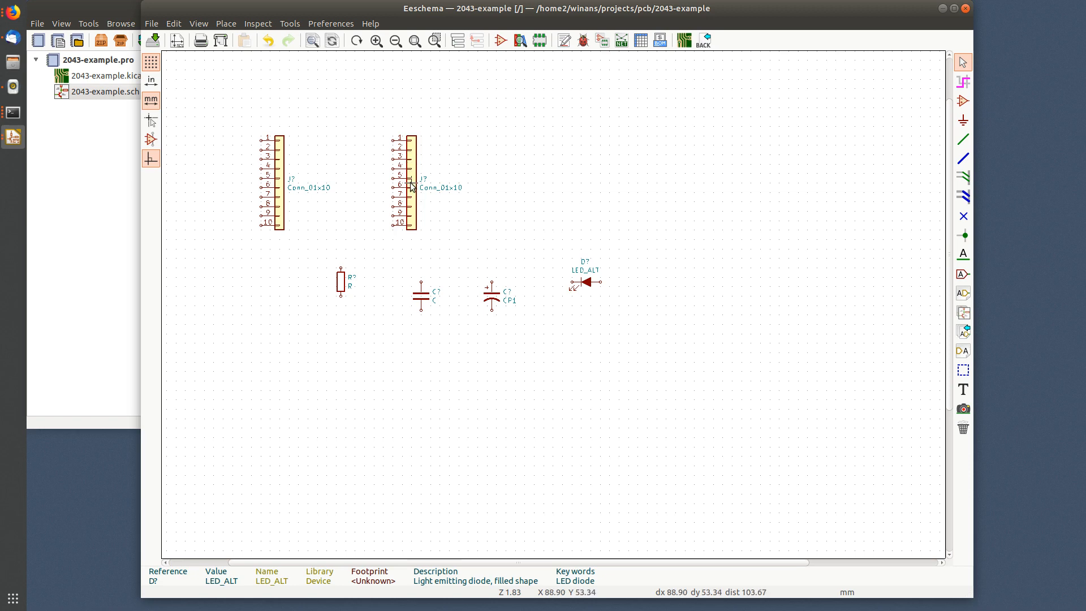
{"action": "key", "text": "m"}
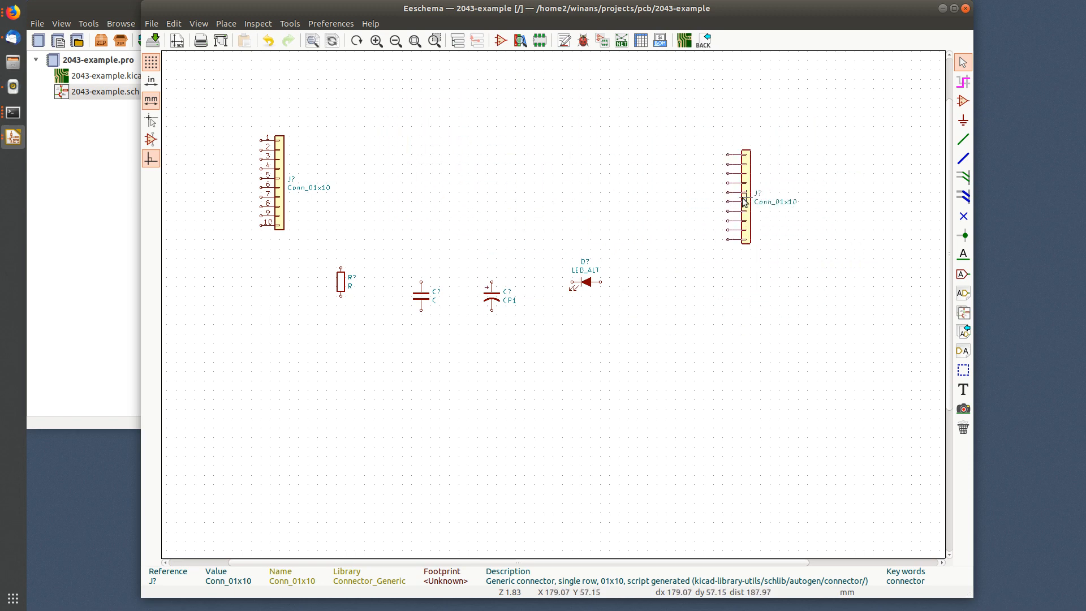
{"action": "scroll", "coordinate": [738, 181], "scroll_direction": "down", "scroll_amount": 1}
{"action": "scroll", "coordinate": [549, 325], "scroll_direction": "up", "scroll_amount": 5}
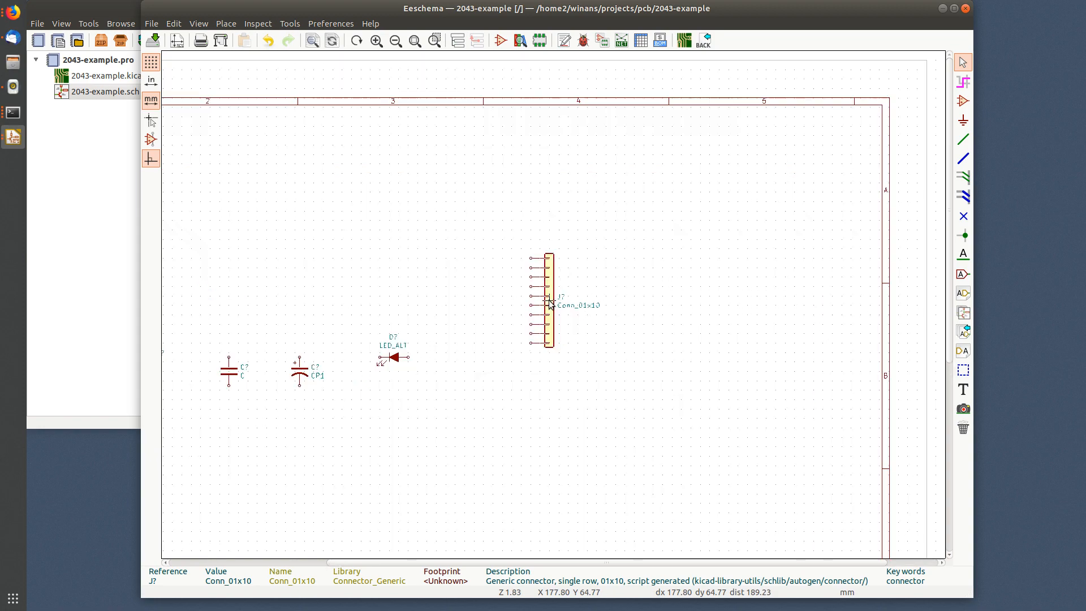
{"action": "scroll", "coordinate": [397, 299], "scroll_direction": "down", "scroll_amount": 7}
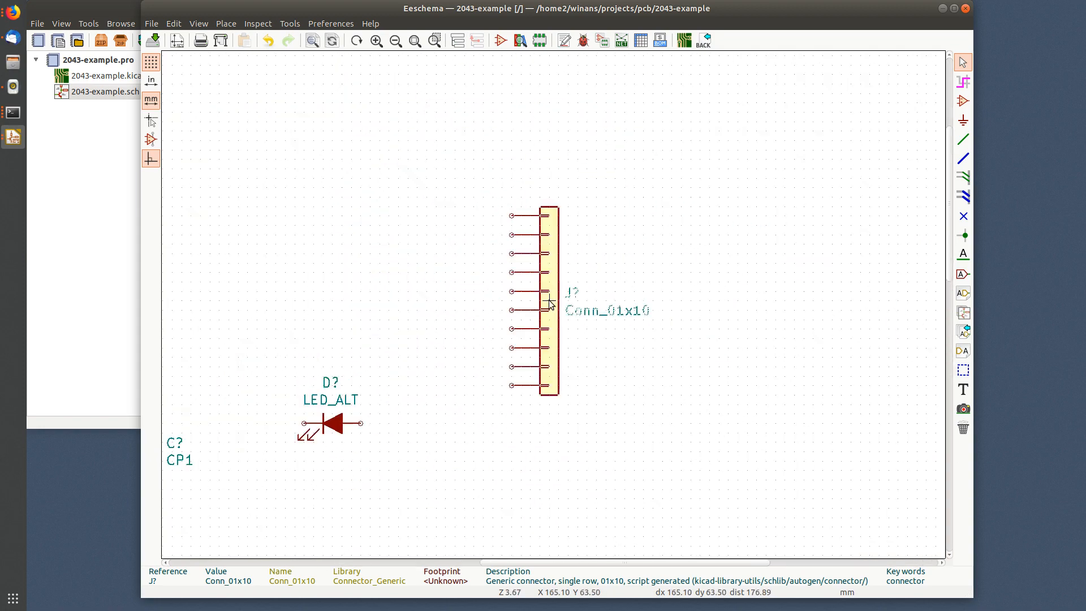
{"action": "scroll", "coordinate": [550, 303], "scroll_direction": "up", "scroll_amount": 3}
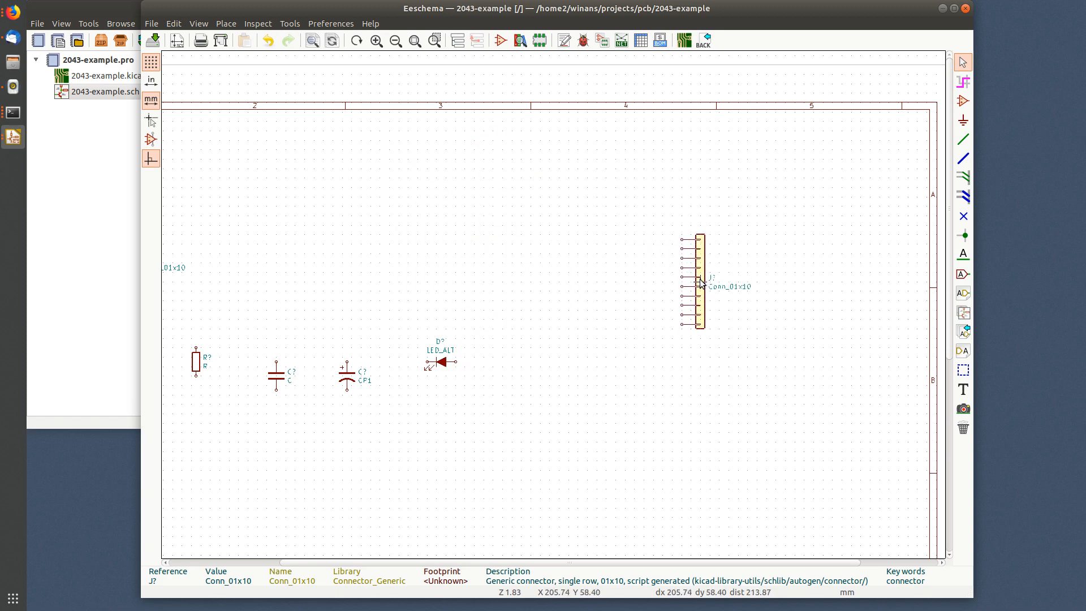
{"action": "left_click", "coordinate": [752, 261]}
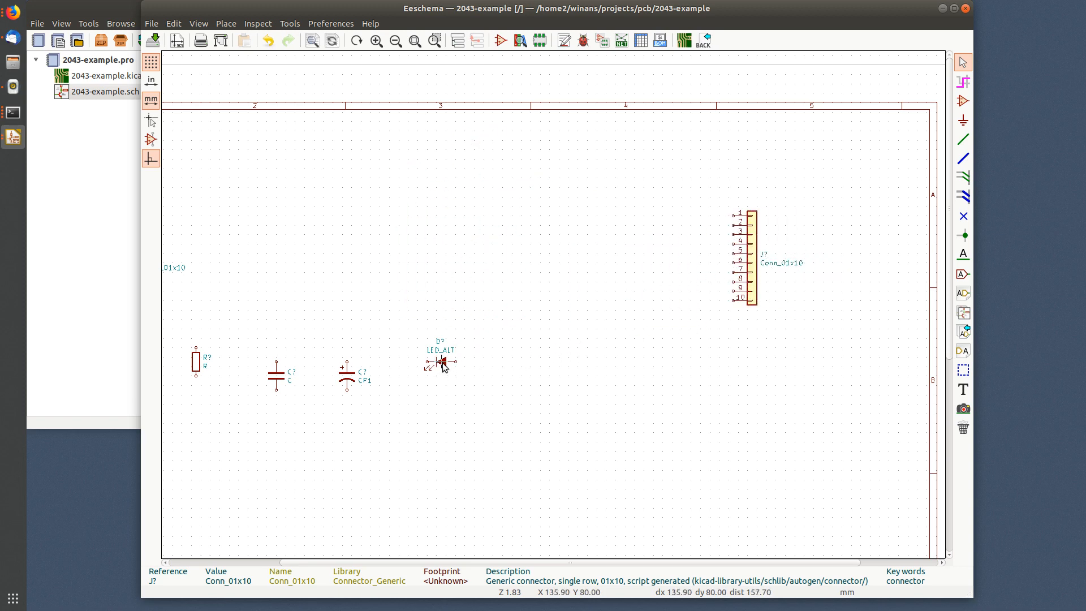
{"action": "mouse_move", "coordinate": [444, 367]}
{"action": "left_mouse_down"}
{"action": "mouse_move", "coordinate": [679, 215]}
{"action": "mouse_move", "coordinate": [638, 220]}
{"action": "mouse_move", "coordinate": [666, 182]}
{"action": "left_mouse_up"}
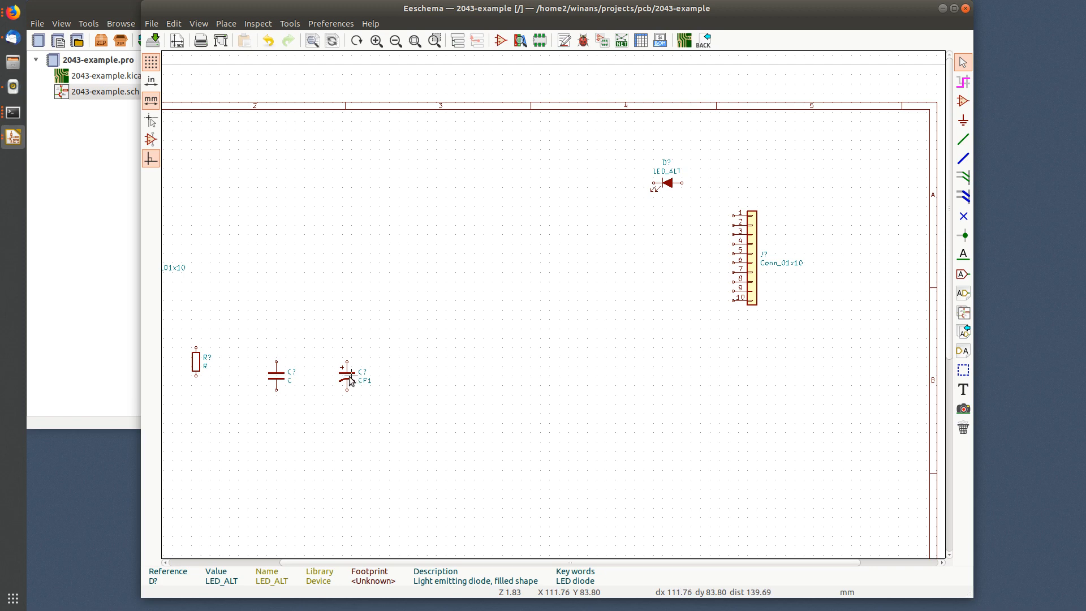
Step: Move the CP1 polarized capacitor below the LED and duplicate it just to its left at the same height
{"action": "left_click_drag", "start_coordinate": [351, 379], "coordinate": [657, 380]}
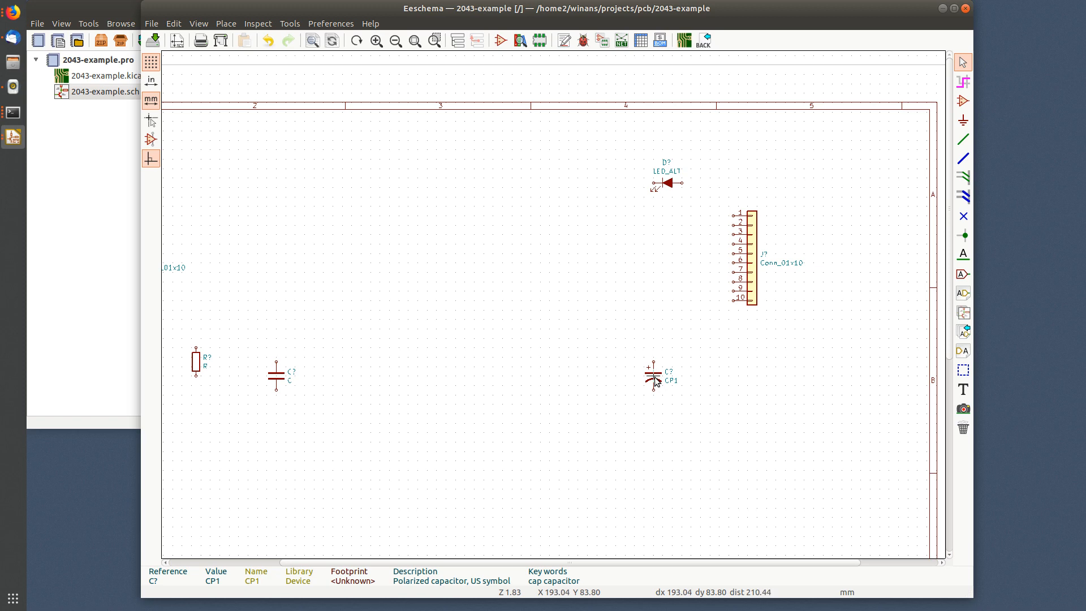
{"action": "key", "text": "c"}
{"action": "left_click", "coordinate": [591, 374]}
Step: Duplicate the LED_ALT symbol directly above the original and move the unpolarized capacitor closer to the two polarized capacitors
{"action": "key", "text": "c"}
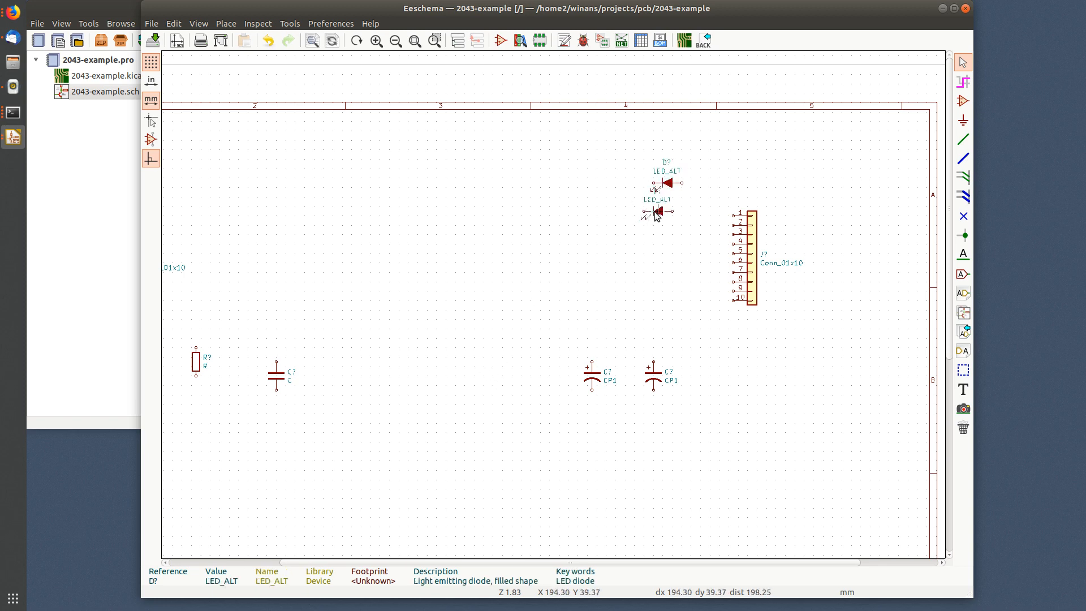
{"action": "left_click", "coordinate": [668, 146]}
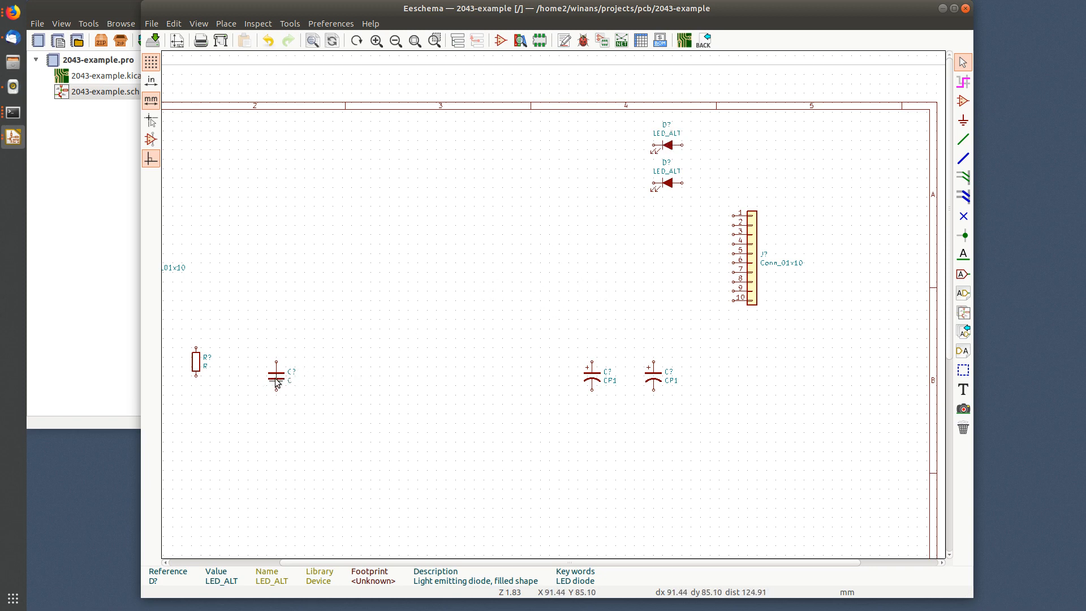
{"action": "left_click_drag", "start_coordinate": [286, 386], "coordinate": [494, 390]}
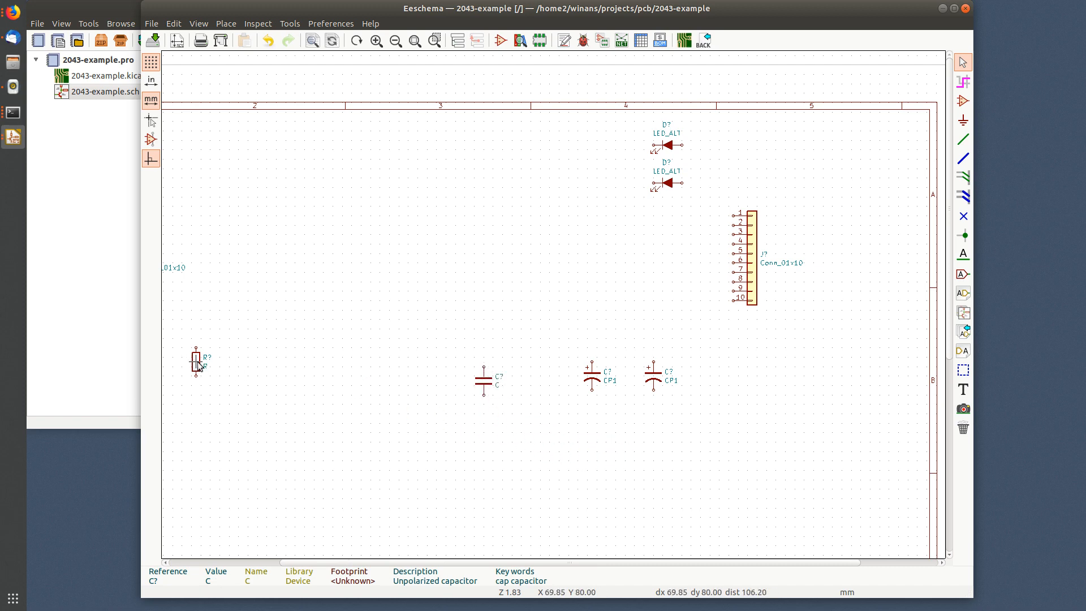
Step: Rotate the resistor to horizontal and move it just left of pin 10 of the right-hand Conn_01x10 connector
{"action": "left_click_drag", "start_coordinate": [198, 365], "coordinate": [373, 344]}
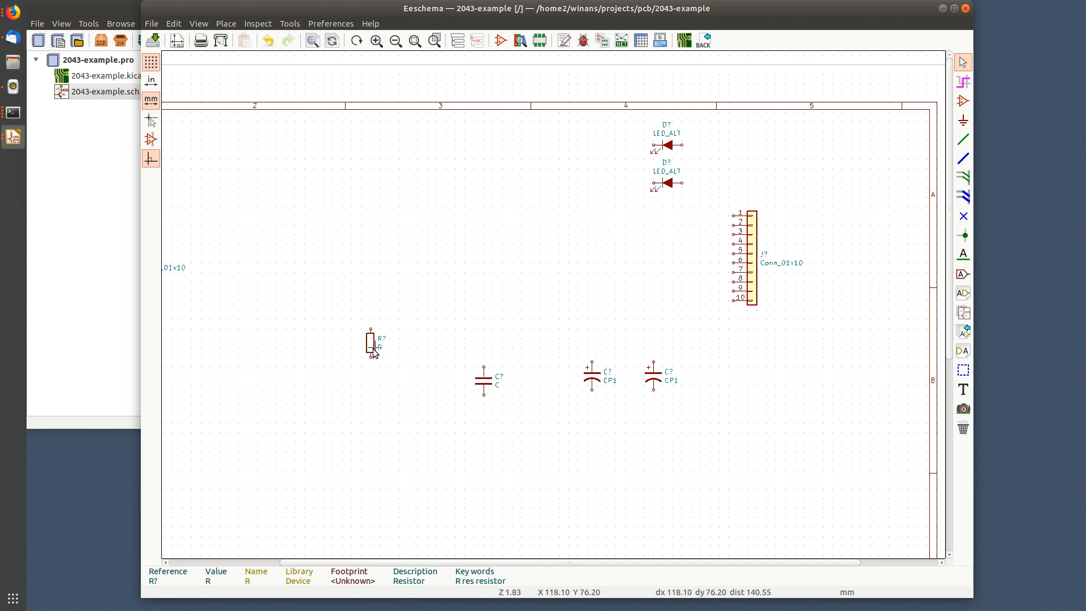
{"action": "scroll", "coordinate": [374, 348], "scroll_direction": "up", "scroll_amount": 1}
{"action": "scroll", "coordinate": [551, 286], "scroll_direction": "down", "scroll_amount": 1}
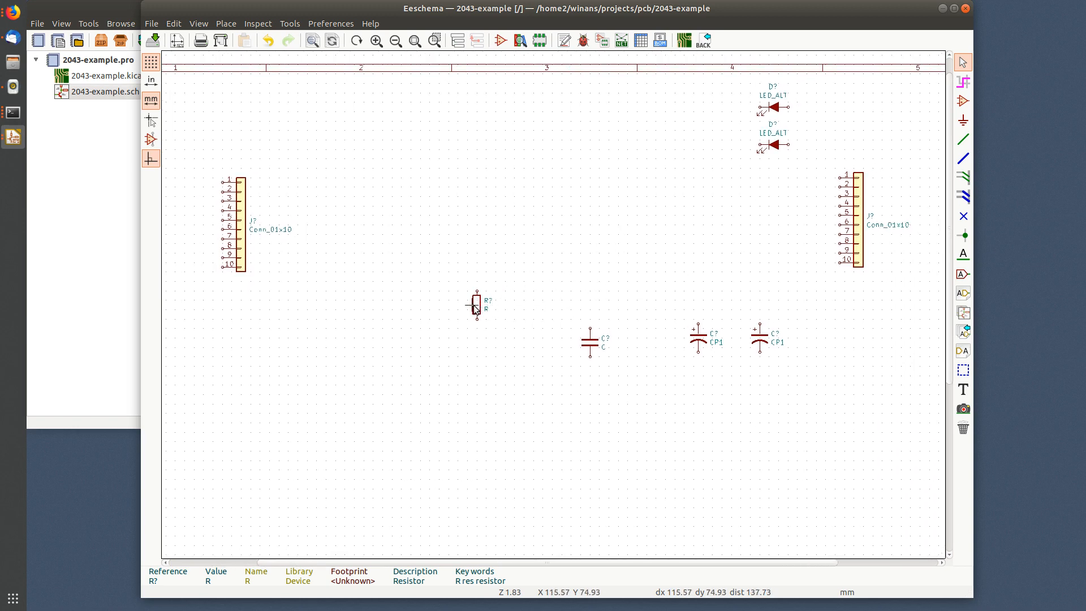
{"action": "key", "text": "r"}
{"action": "left_click_drag", "start_coordinate": [477, 307], "coordinate": [808, 267]}
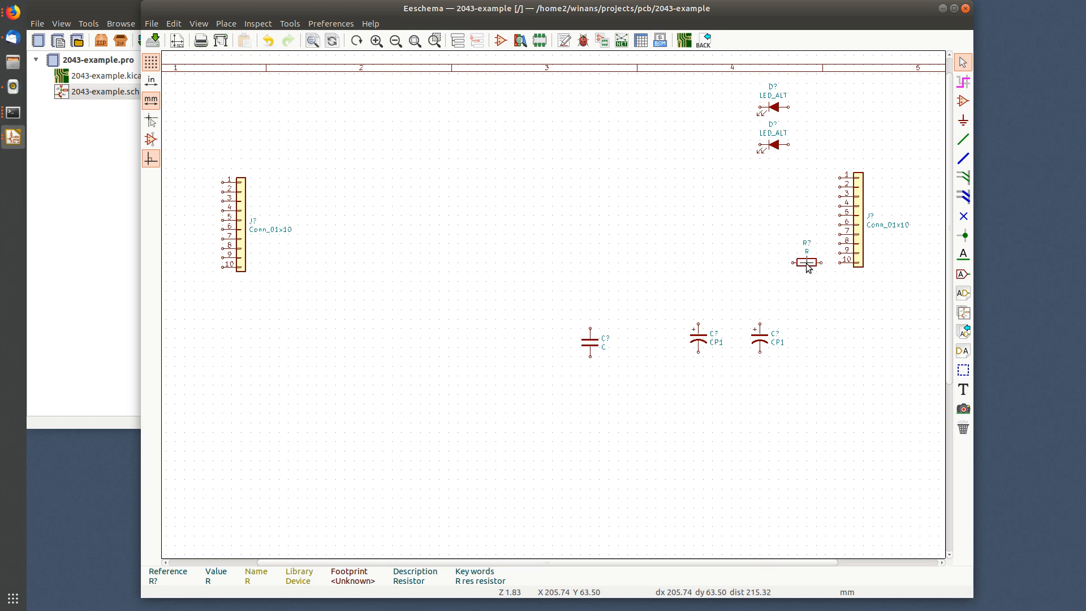
Step: Duplicate the horizontal resistor twice, one copy level with pin 9 and the other level with pin 8 of the connector
{"action": "key", "text": "c"}
{"action": "left_click", "coordinate": [782, 253]}
{"action": "key", "text": "c"}
{"action": "left_click", "coordinate": [815, 242]}
Step: Move the upper resistor up to between pins 5 and 6, and shift the lowest resistor closer to pin 10
{"action": "scroll", "coordinate": [820, 246], "scroll_direction": "up", "scroll_amount": 4}
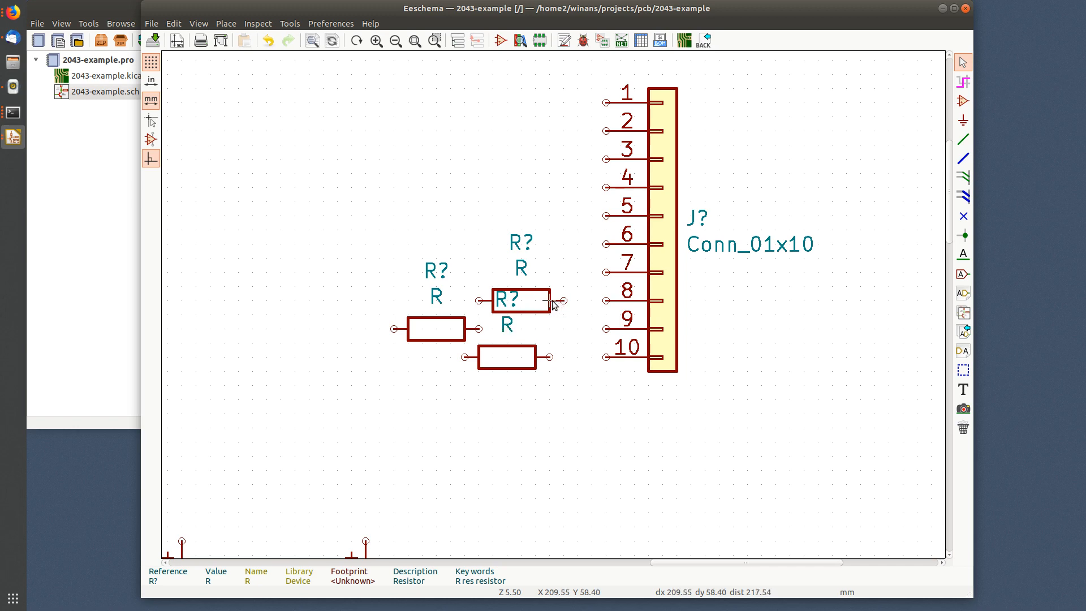
{"action": "left_click_drag", "start_coordinate": [551, 304], "coordinate": [523, 232]}
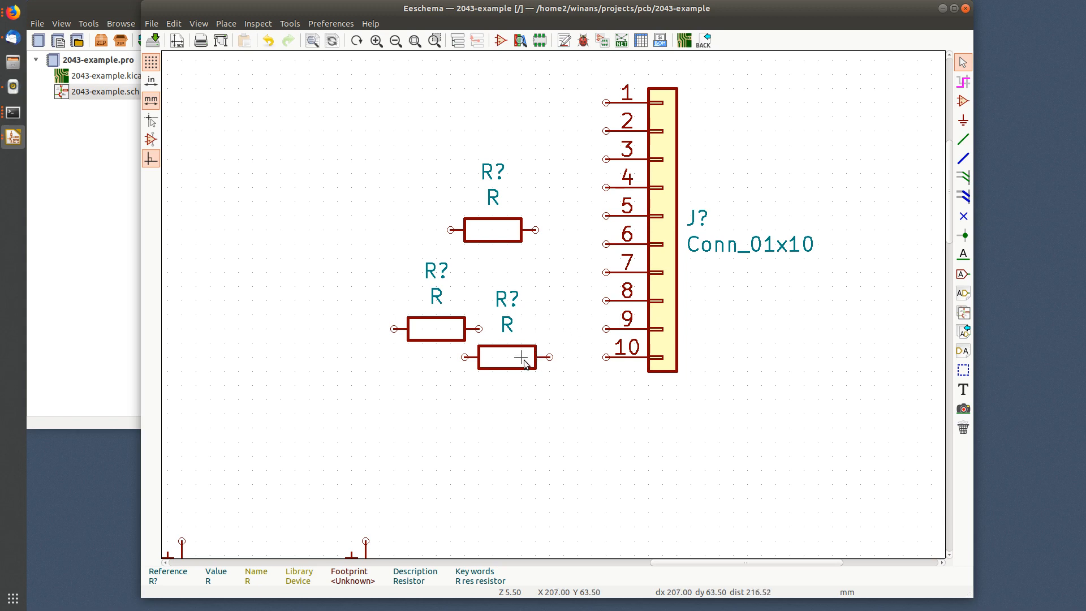
{"action": "key", "text": "m"}
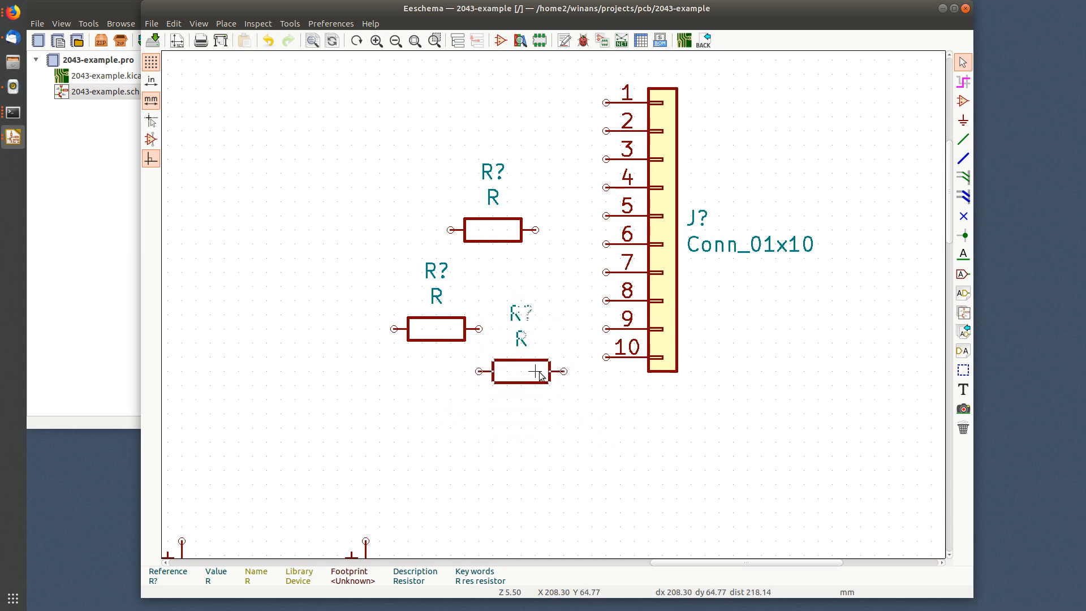
{"action": "left_click", "coordinate": [553, 360]}
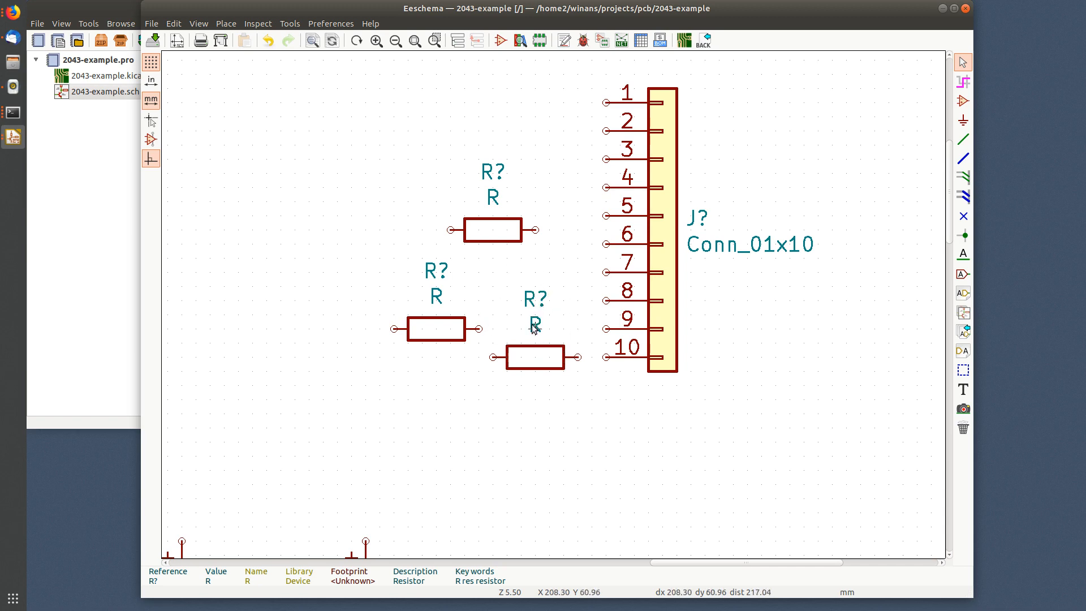
Step: Centre the R value inside the resistor beside pin 10 and place its R? reference just above the body
{"action": "key", "text": "m"}
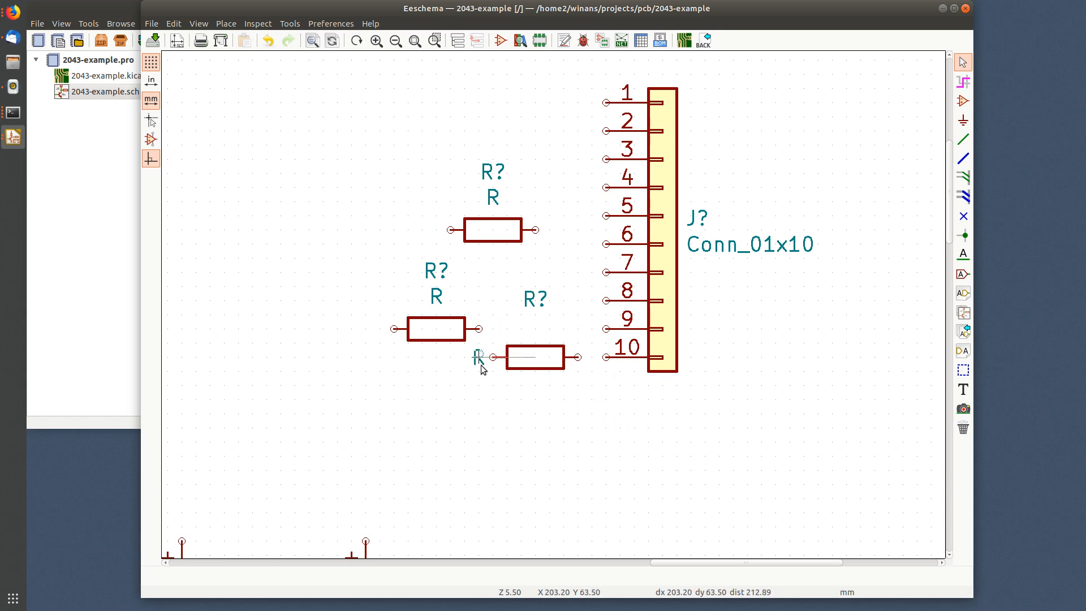
{"action": "left_click", "coordinate": [536, 356]}
{"action": "key", "text": "m"}
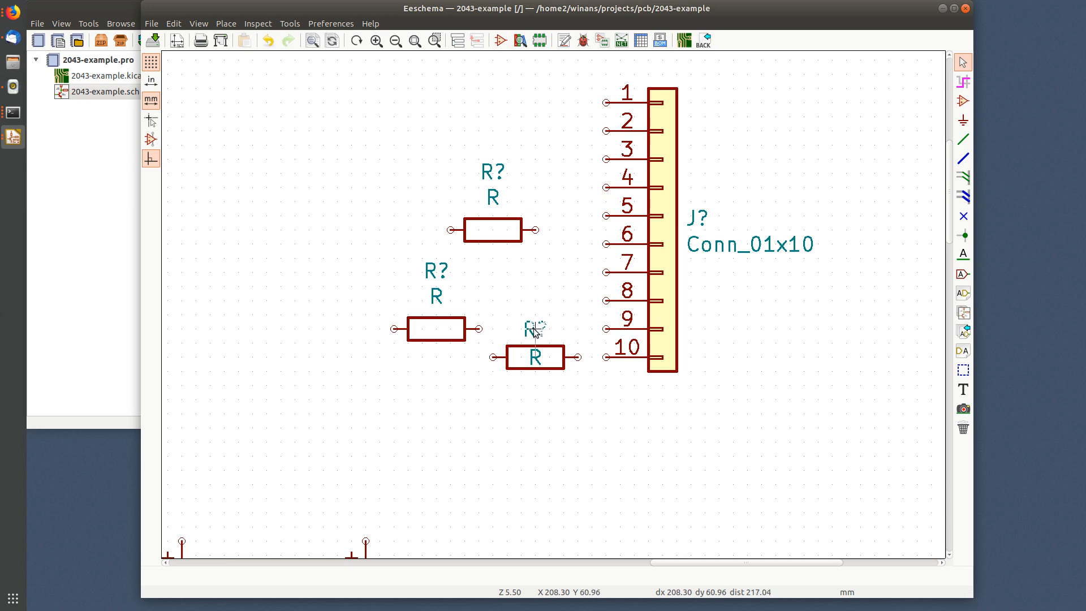
{"action": "left_click", "coordinate": [534, 331]}
Step: Centre the R value inside the resistor level with pin 9 and place its R? reference just above the body
{"action": "key", "text": "m"}
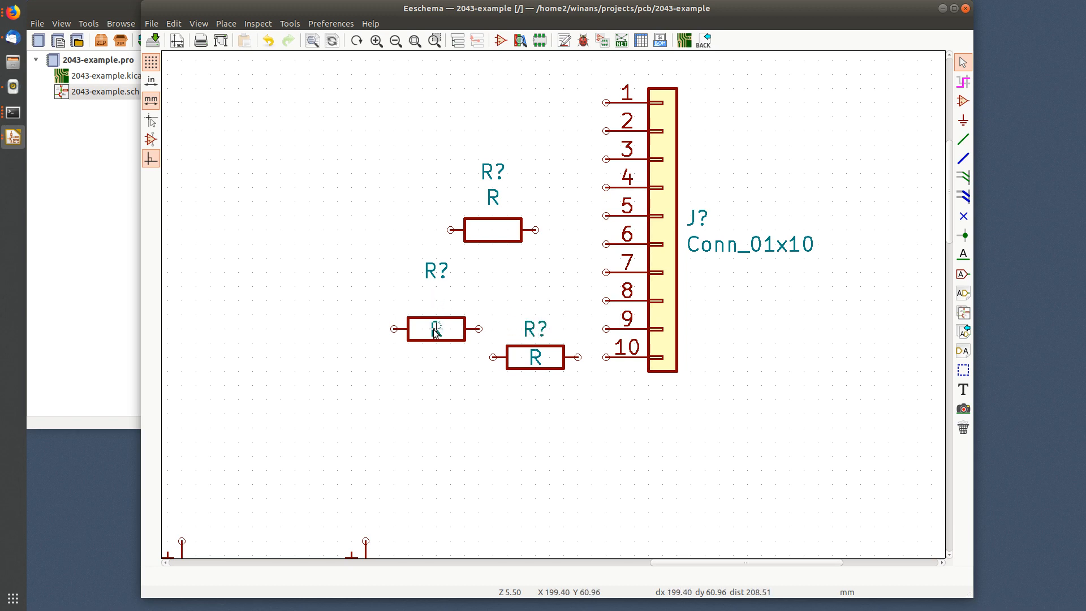
{"action": "left_click", "coordinate": [436, 328]}
{"action": "key", "text": "m"}
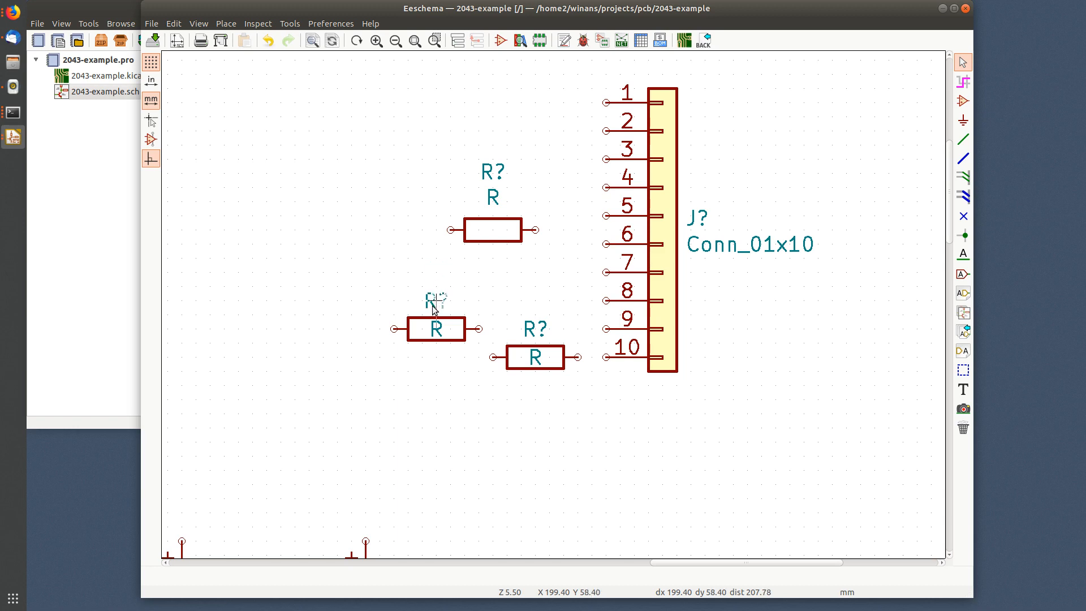
{"action": "left_click", "coordinate": [433, 308]}
Step: Align the upper resistor with pin 8 above the pin 10 resistor, centring its value and placing its reference just above the body
{"action": "key", "text": "m"}
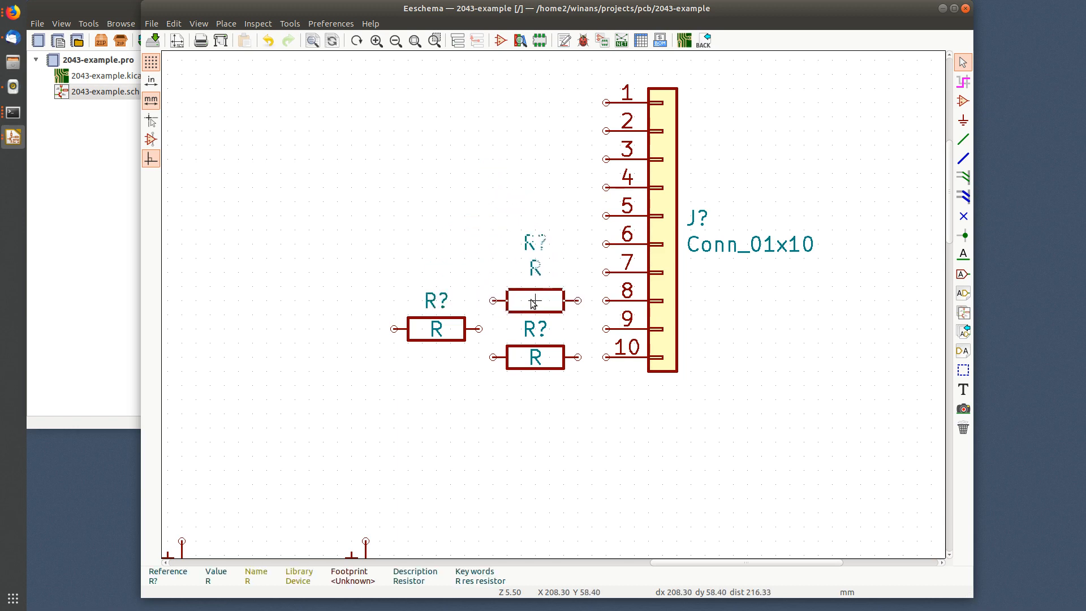
{"action": "left_click", "coordinate": [534, 303]}
{"action": "key", "text": "m"}
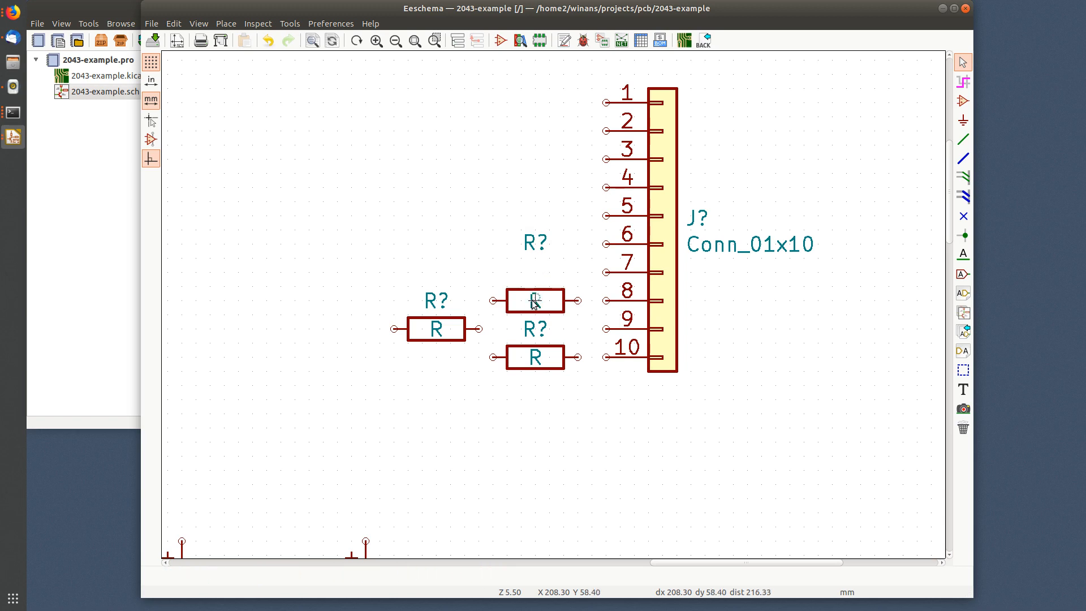
{"action": "left_click", "coordinate": [535, 301]}
{"action": "left_click", "coordinate": [532, 274]}
{"action": "scroll", "coordinate": [463, 356], "scroll_direction": "down", "scroll_amount": 2}
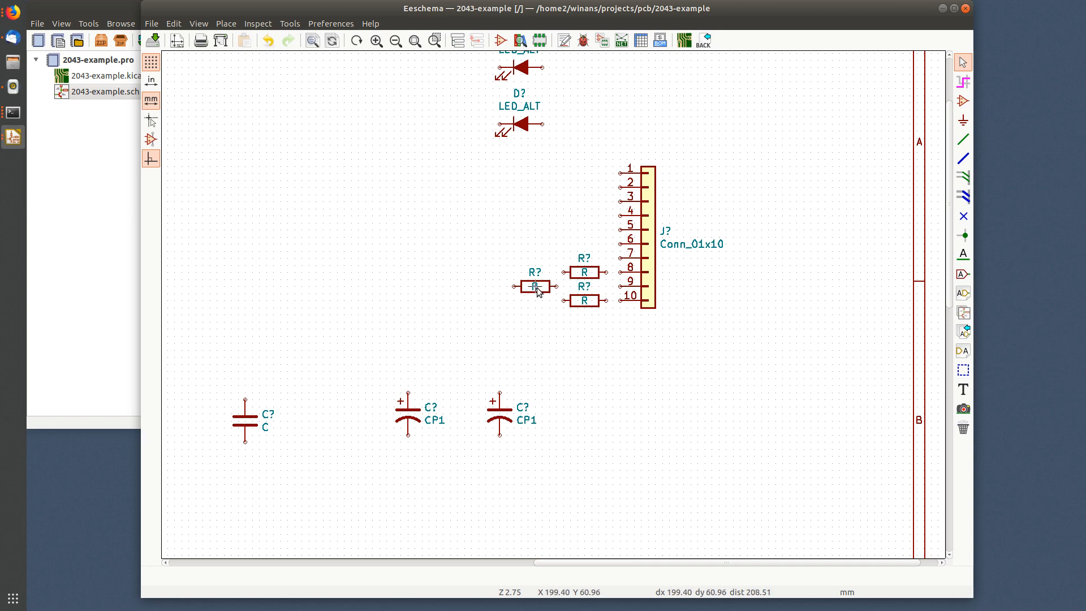
Step: Duplicate the resistor at pin 9 height directly above itself, level with pin 7
{"action": "scroll", "coordinate": [536, 288], "scroll_direction": "up", "scroll_amount": 3}
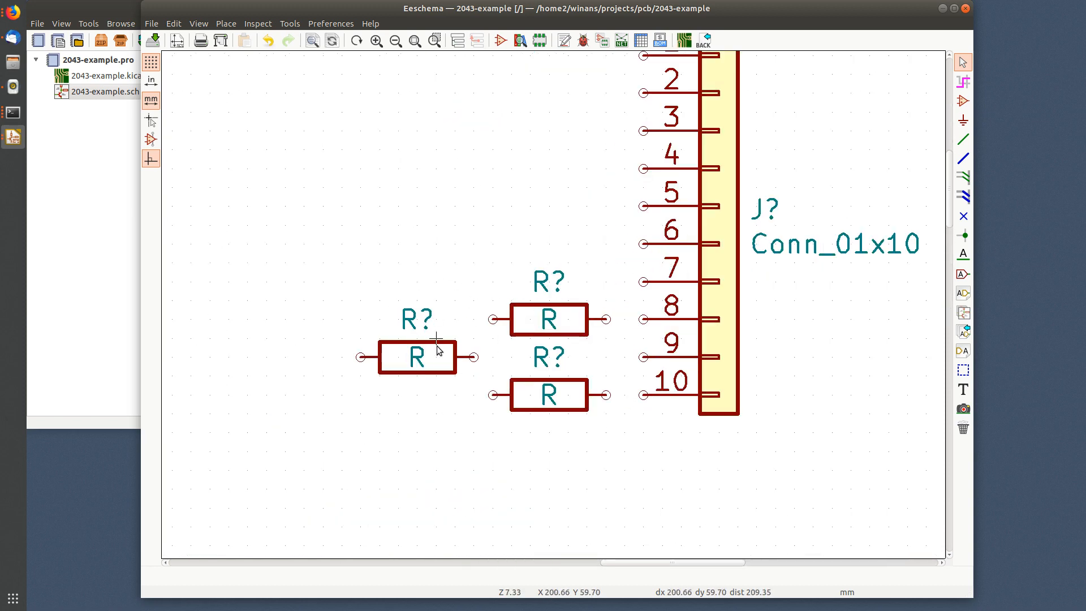
{"action": "key", "text": "c"}
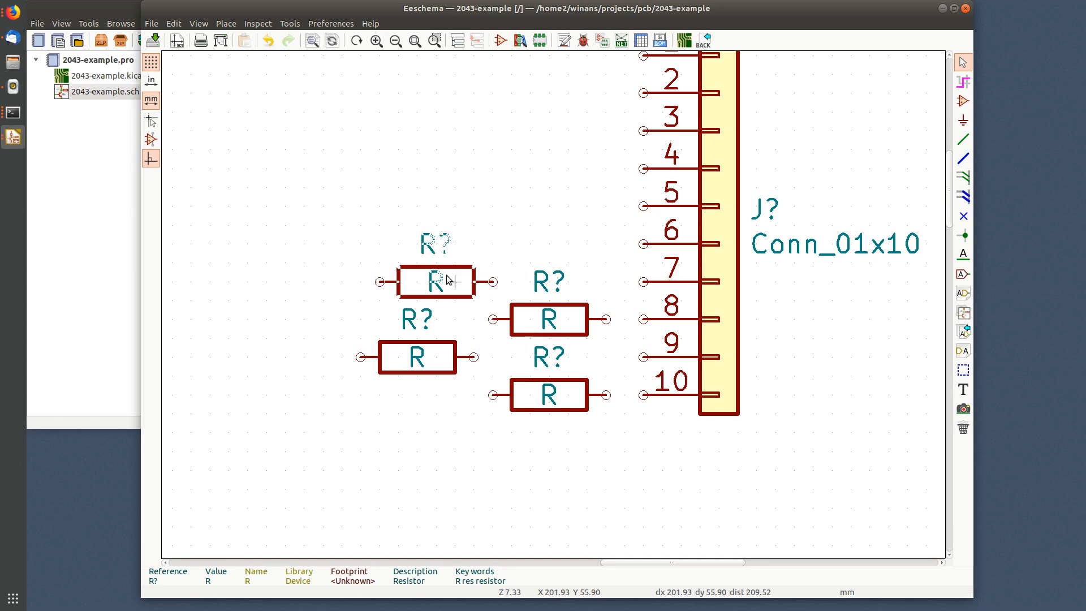
{"action": "left_click", "coordinate": [439, 281]}
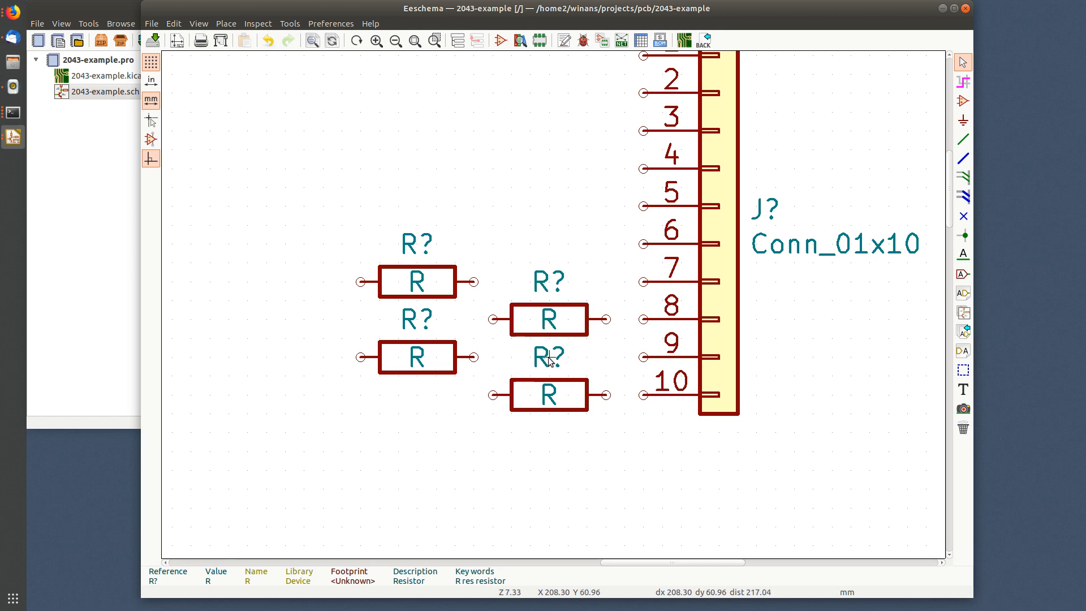
Step: Move the R? references of all four resistors to the upper-right corner of their bodies, over the right-hand leads
{"action": "key", "text": "m"}
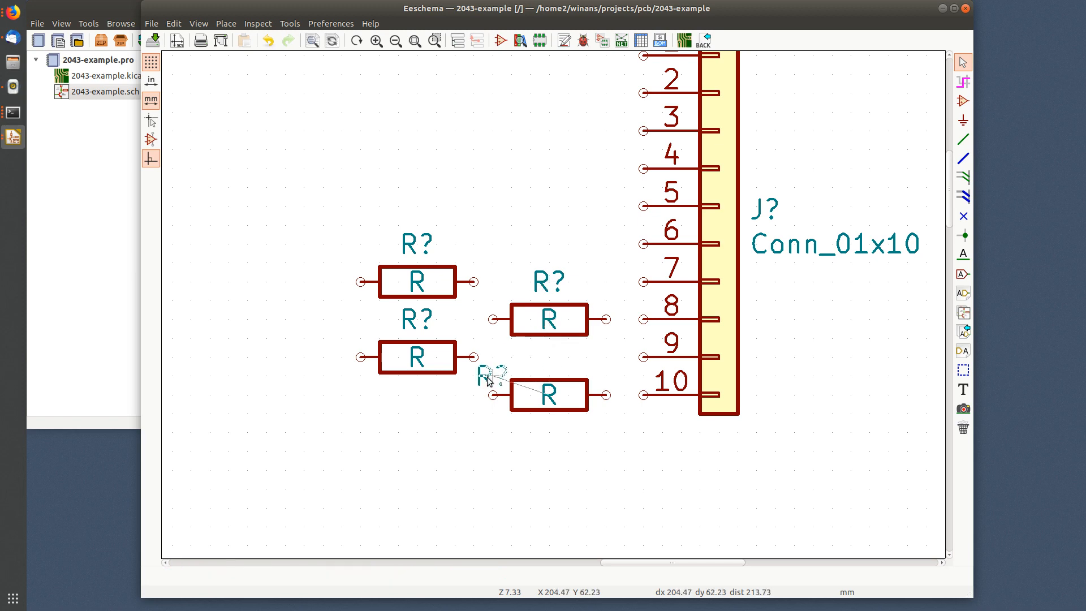
{"action": "left_click", "coordinate": [611, 384]}
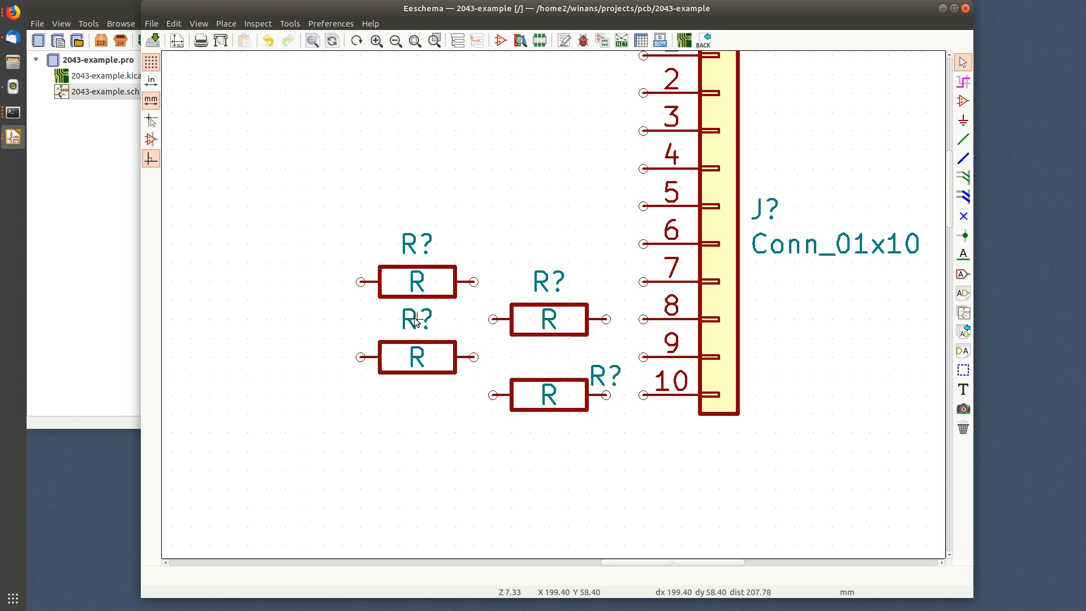
{"action": "key", "text": "m"}
{"action": "left_click", "coordinate": [472, 339]}
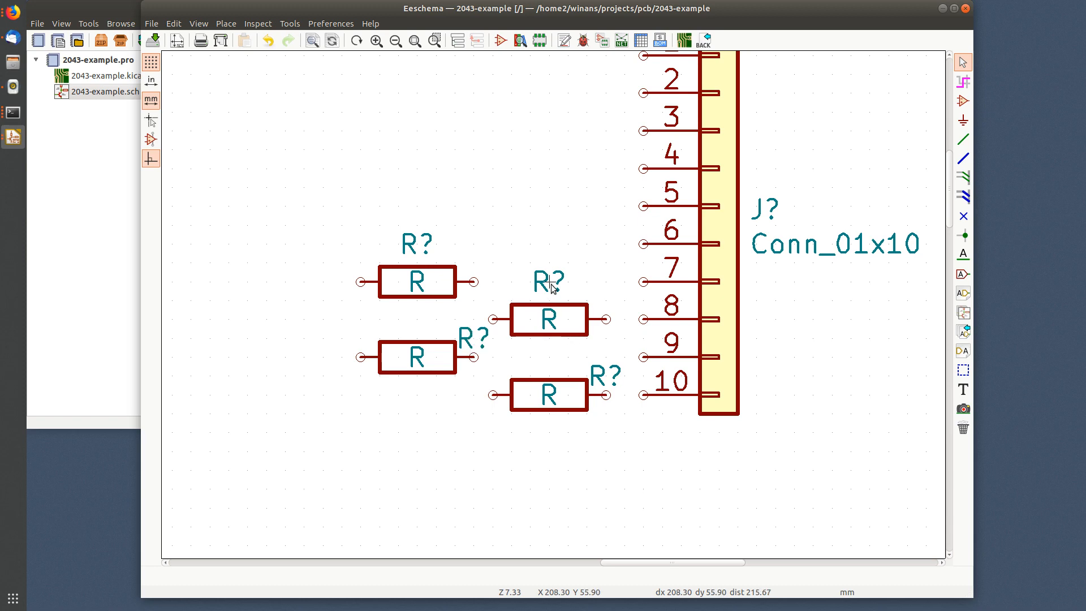
{"action": "key", "text": "m"}
{"action": "left_click", "coordinate": [606, 308]}
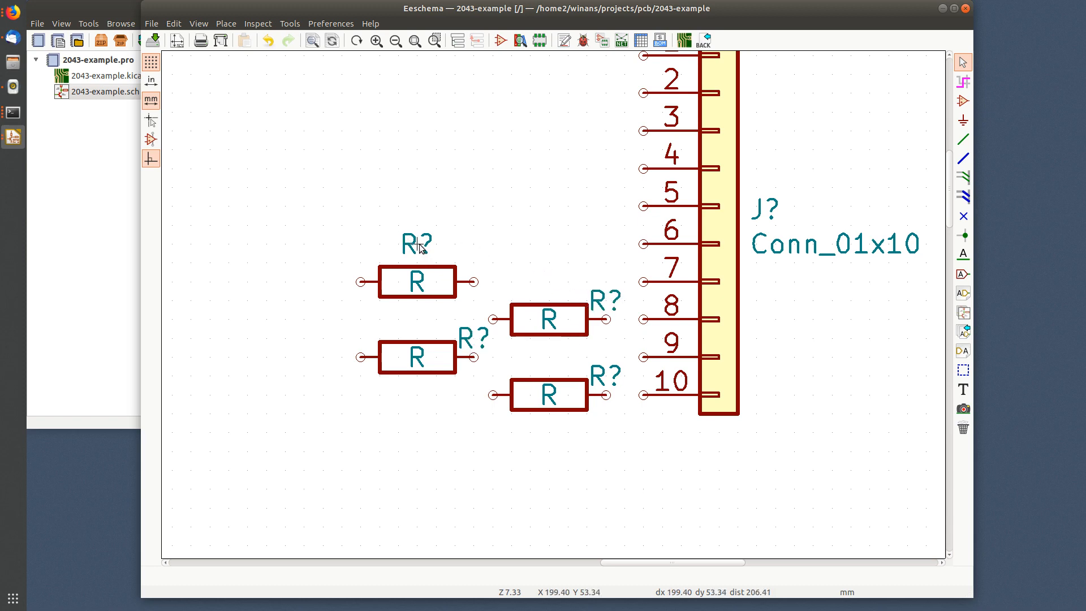
{"action": "key", "text": "m"}
{"action": "left_click", "coordinate": [476, 266]}
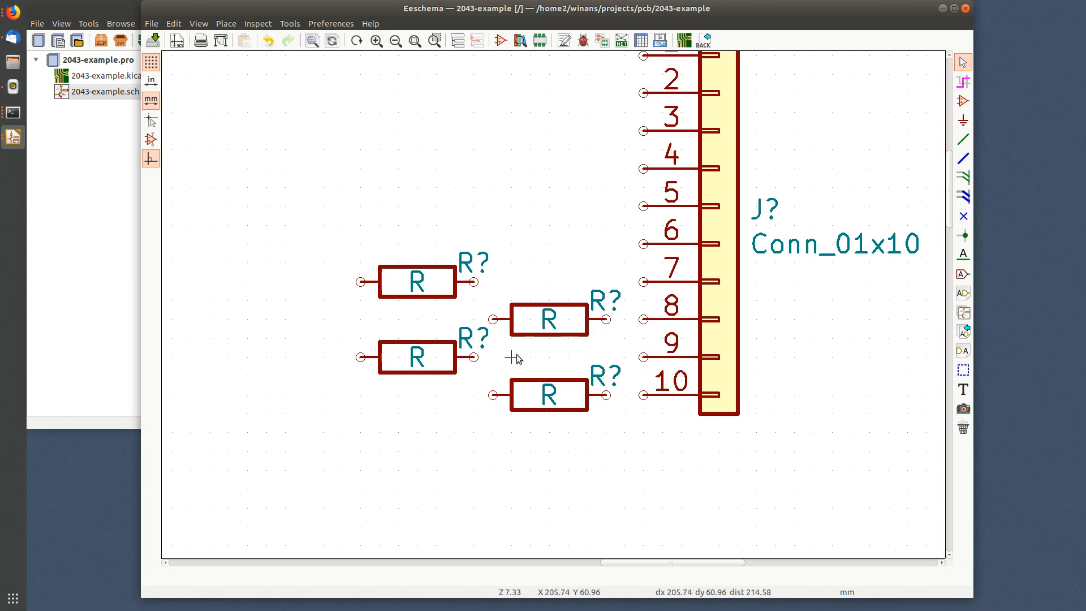
Step: Move the two resistors level with pins 9 and 7 further left, keeping them aligned one above the other
{"action": "left_click", "coordinate": [416, 356]}
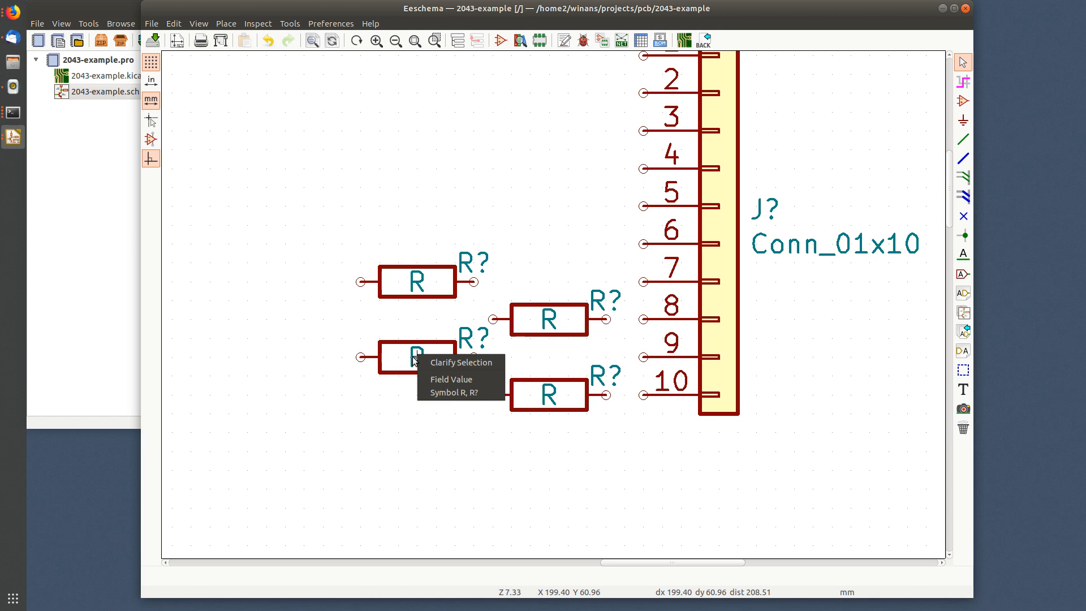
{"action": "left_click", "coordinate": [463, 393]}
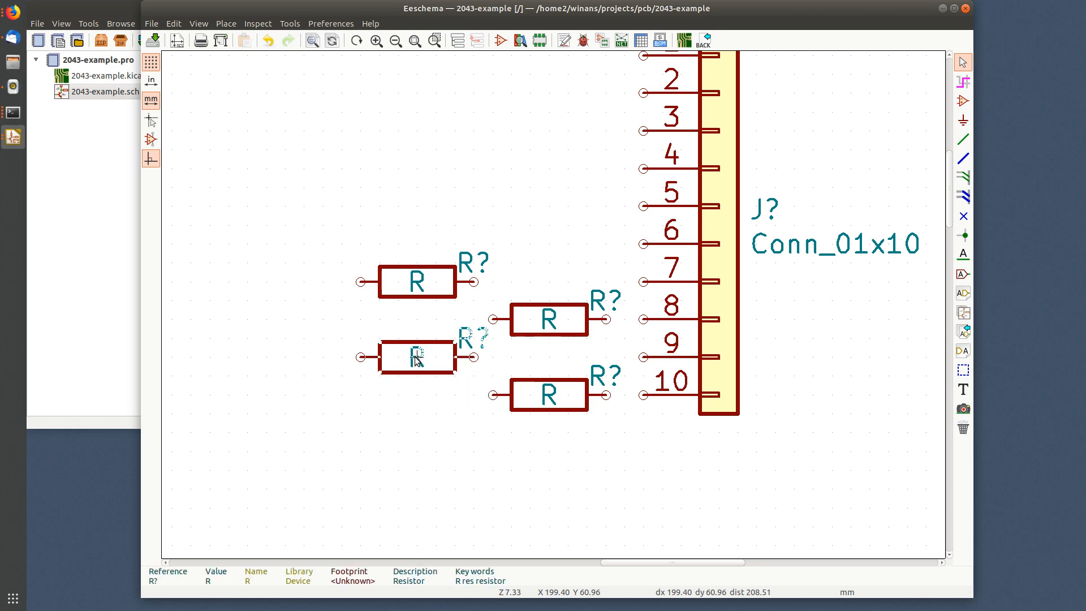
{"action": "left_click_drag", "start_coordinate": [419, 357], "coordinate": [360, 359]}
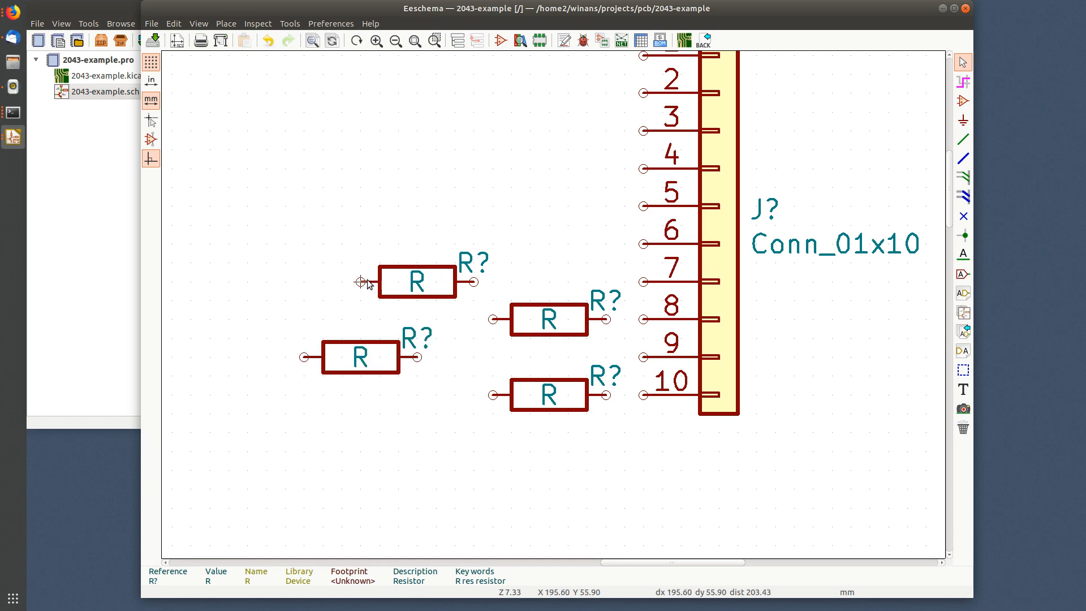
{"action": "left_click", "coordinate": [418, 284]}
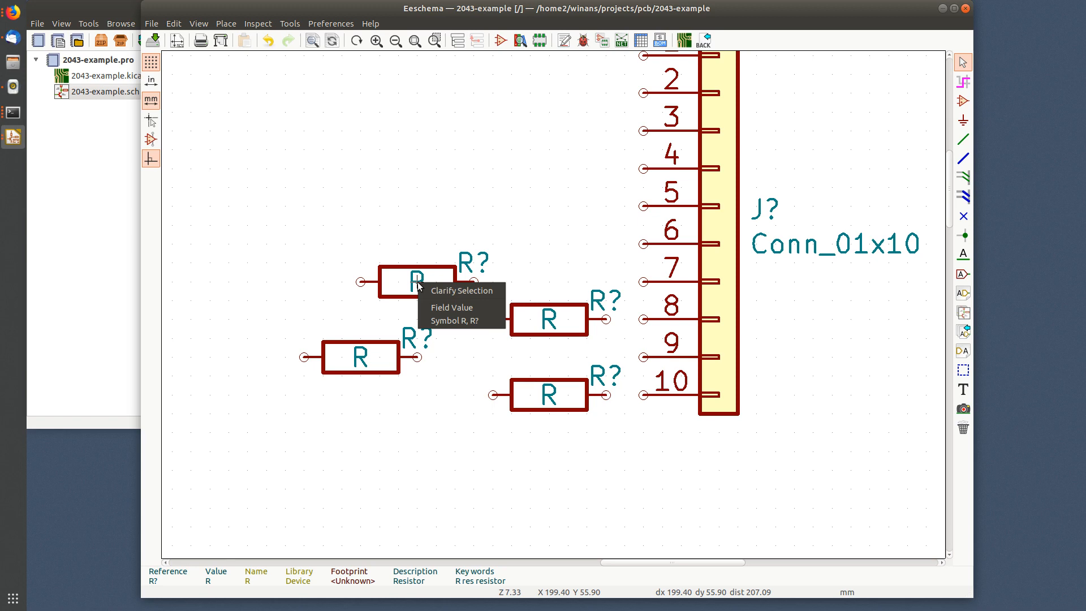
{"action": "left_click", "coordinate": [491, 235]}
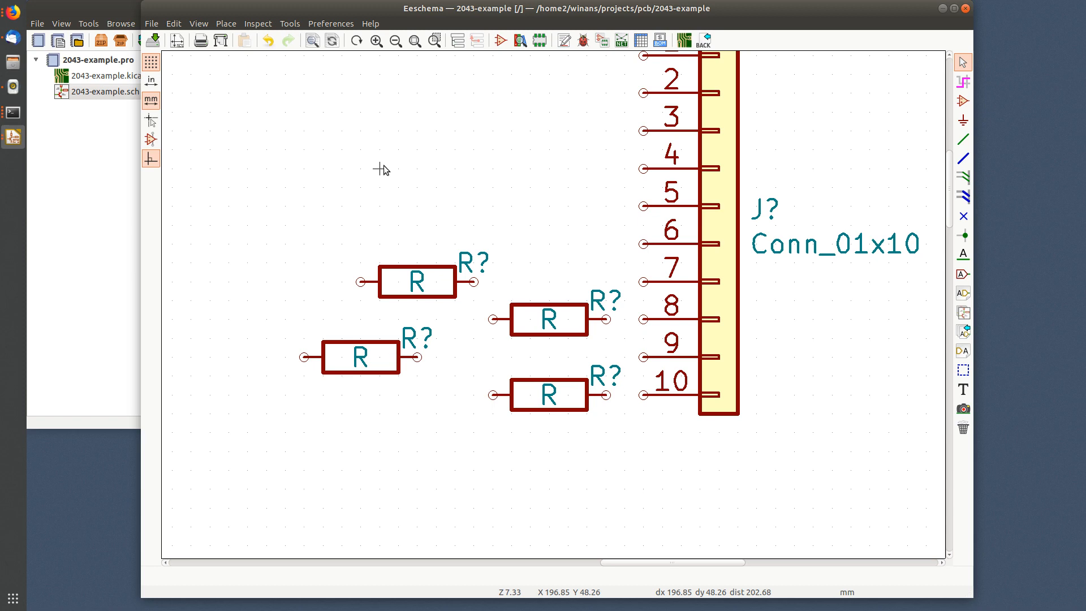
{"action": "left_click", "coordinate": [372, 282]}
{"action": "left_click_drag", "start_coordinate": [372, 282], "coordinate": [328, 274]}
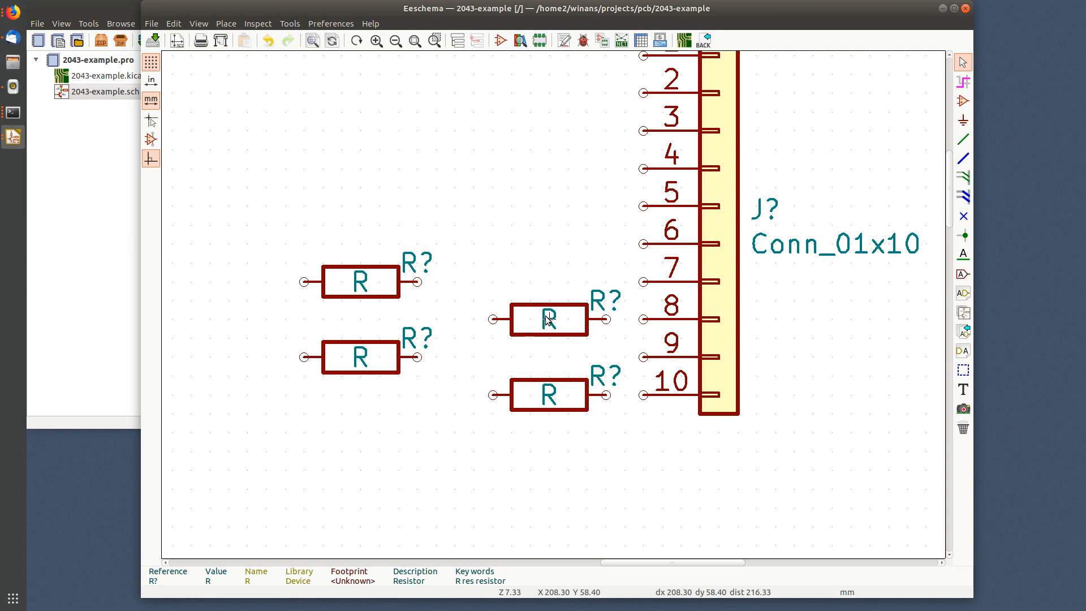
{"action": "scroll", "coordinate": [548, 320], "scroll_direction": "down", "scroll_amount": 5}
{"action": "scroll", "coordinate": [537, 334], "scroll_direction": "down", "scroll_amount": 1}
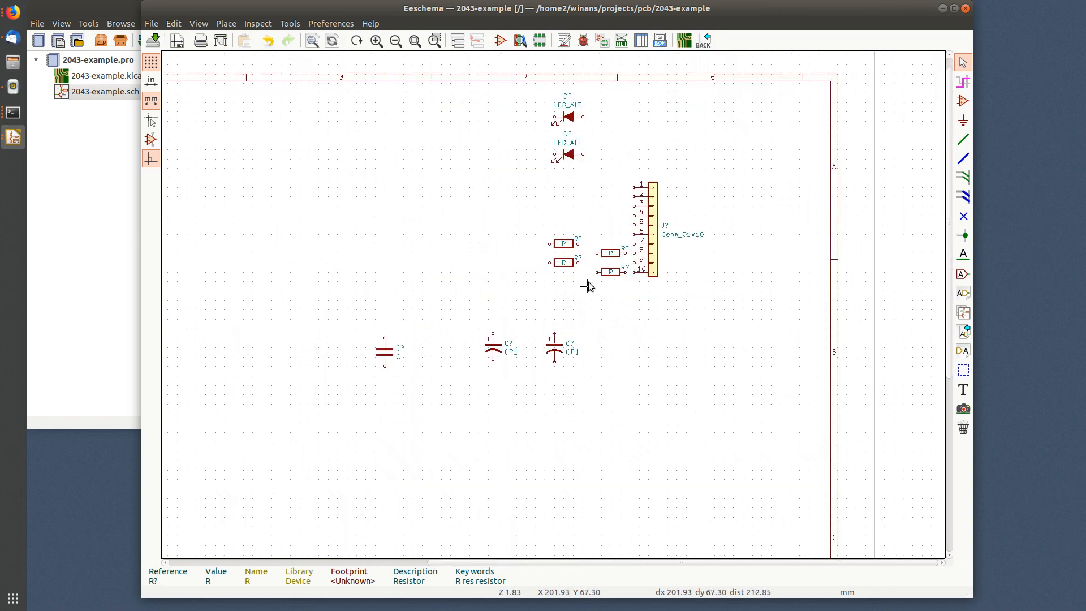
{"action": "middle_click_drag", "start_coordinate": [516, 269], "coordinate": [536, 285]}
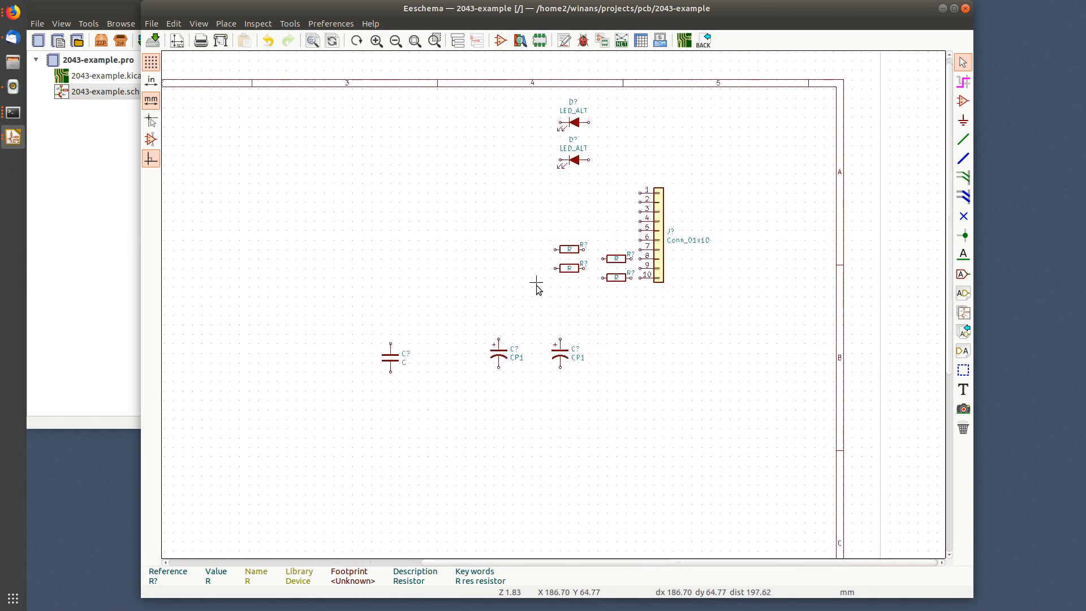
{"action": "scroll", "coordinate": [660, 291], "scroll_direction": "up", "scroll_amount": 3}
{"action": "scroll", "coordinate": [549, 303], "scroll_direction": "down", "scroll_amount": 5}
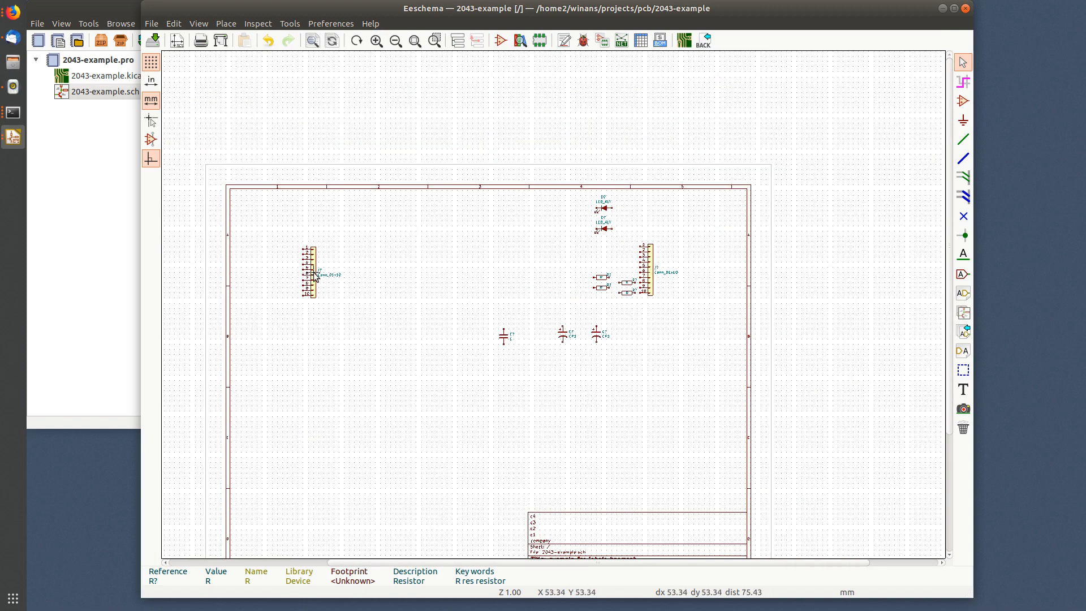
Step: Move the left connector to just left of the resistors, rotated 180 degrees, with its pin 1 level with the right connector's pin 10
{"action": "left_click_drag", "start_coordinate": [315, 276], "coordinate": [555, 279]}
{"action": "key", "text": "r"}
{"action": "key", "text": "r"}
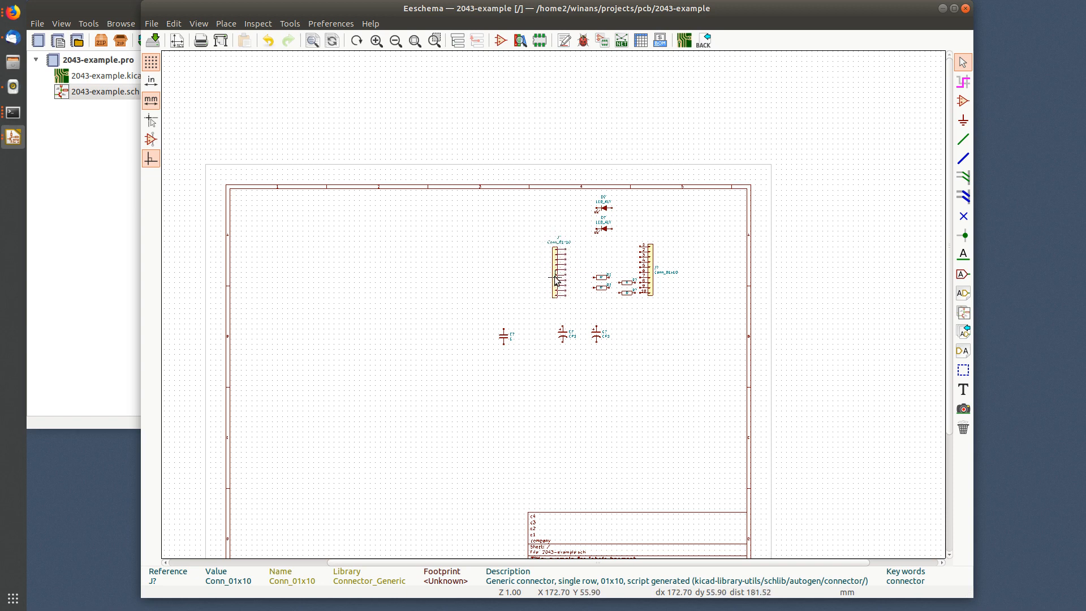
{"action": "scroll", "coordinate": [556, 278], "scroll_direction": "up", "scroll_amount": 5}
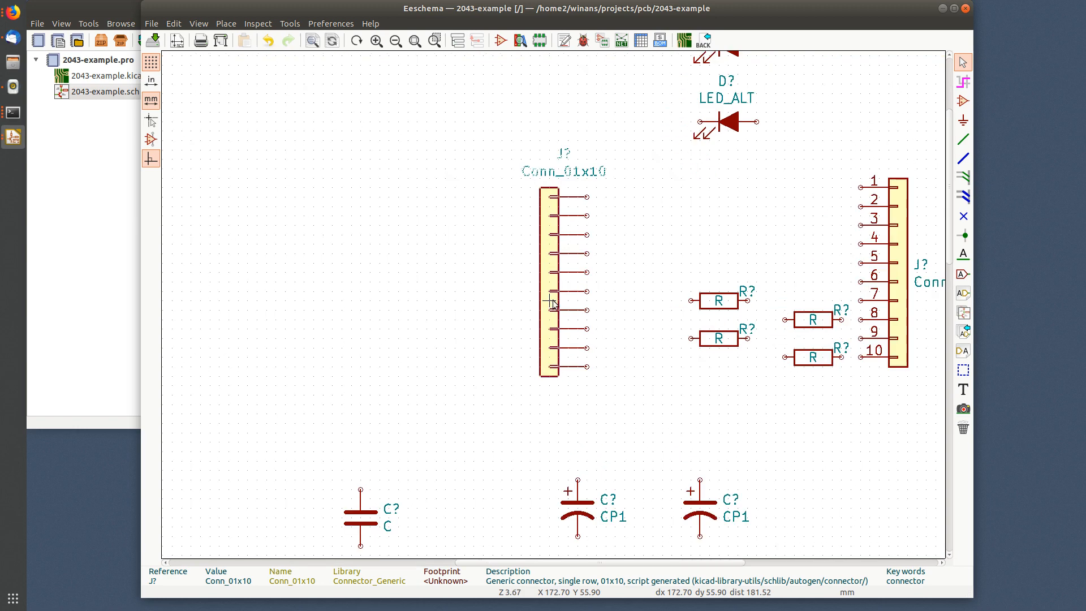
{"action": "middle_click_drag", "start_coordinate": [433, 283], "coordinate": [328, 252]}
{"action": "left_click_drag", "start_coordinate": [327, 252], "coordinate": [393, 248]}
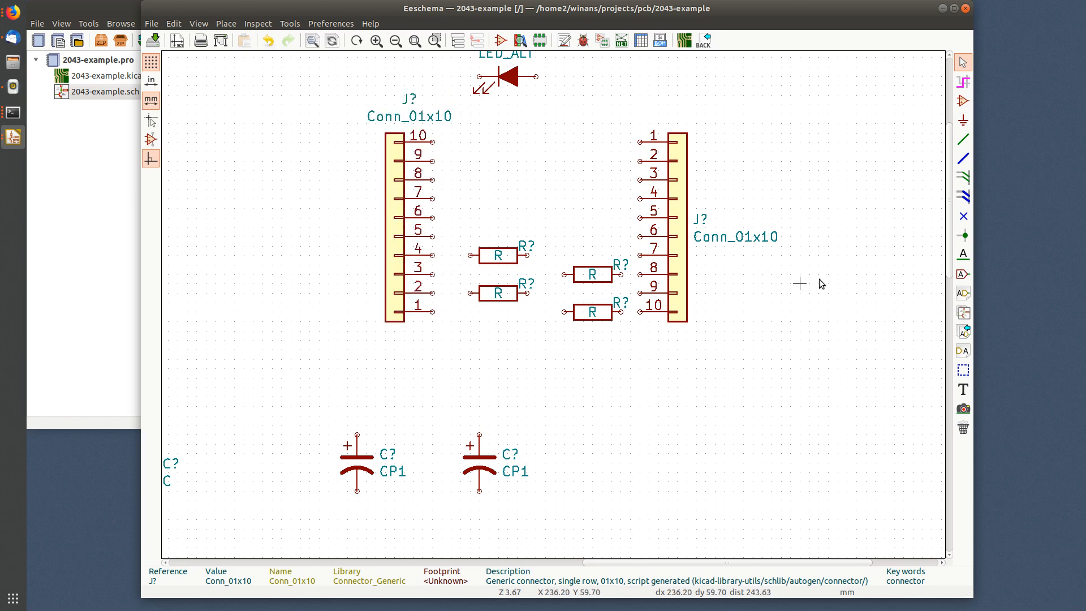
Step: Wire the right leads of the four resistors straight to pins 7, 8, 9 and 10 of the right connector
{"action": "left_click", "coordinate": [964, 138]}
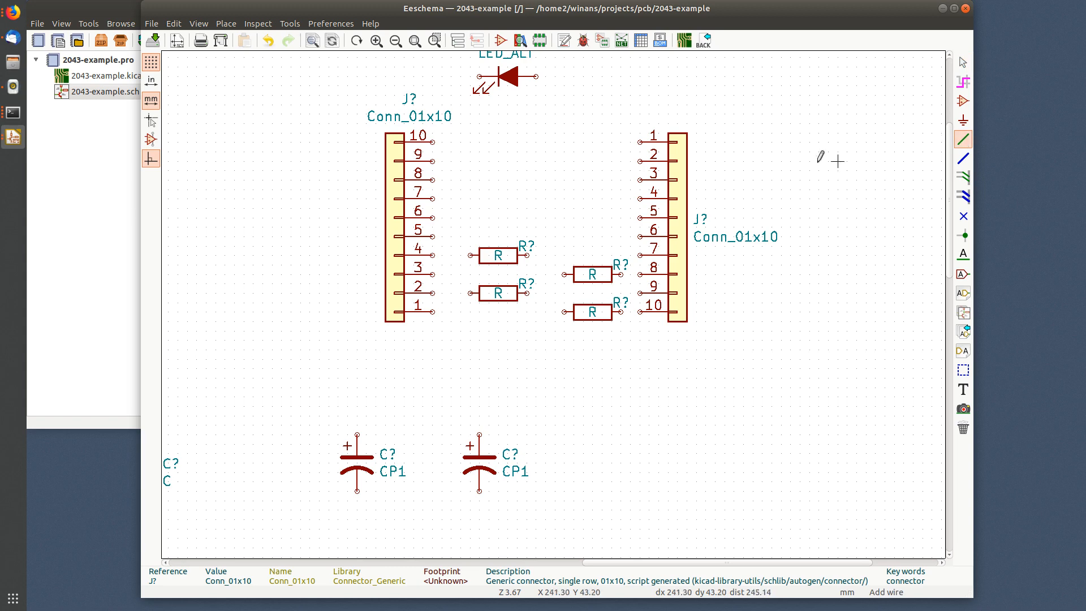
{"action": "scroll", "coordinate": [620, 273], "scroll_direction": "up", "scroll_amount": 4}
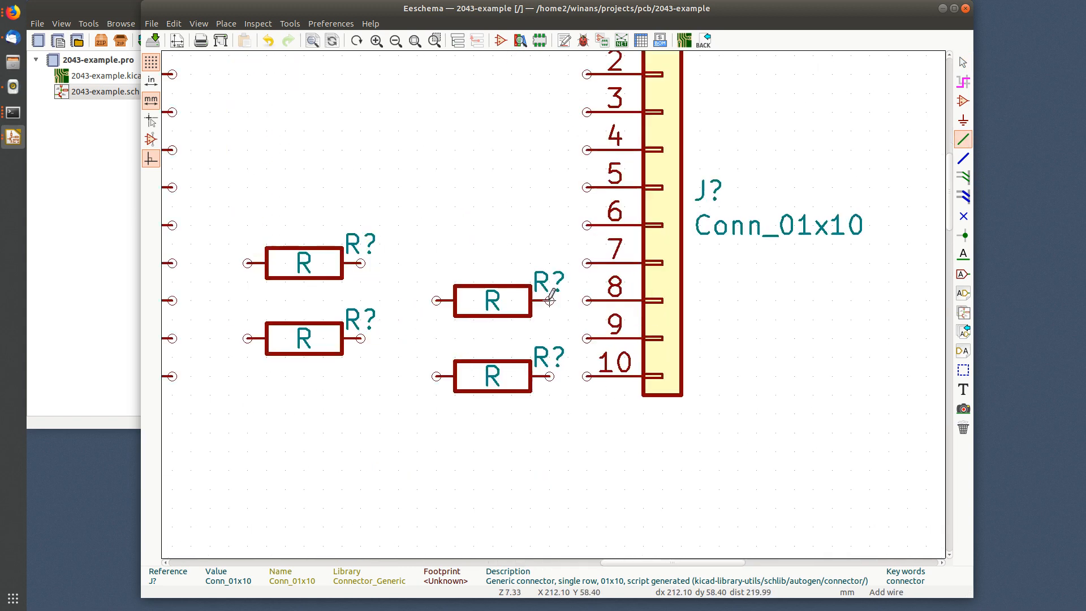
{"action": "left_click", "coordinate": [549, 299]}
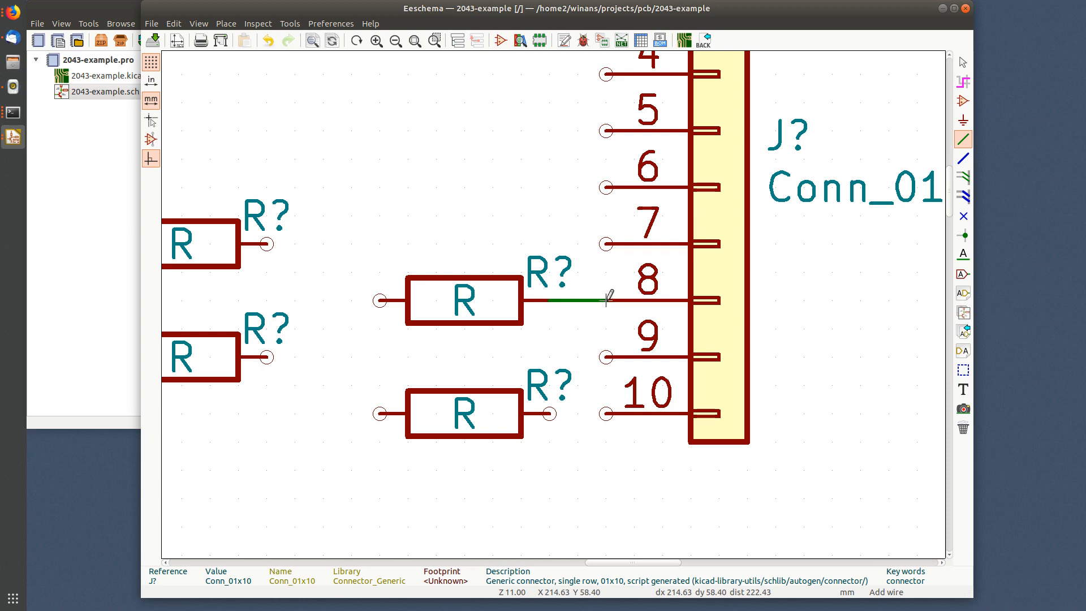
{"action": "left_click", "coordinate": [606, 300]}
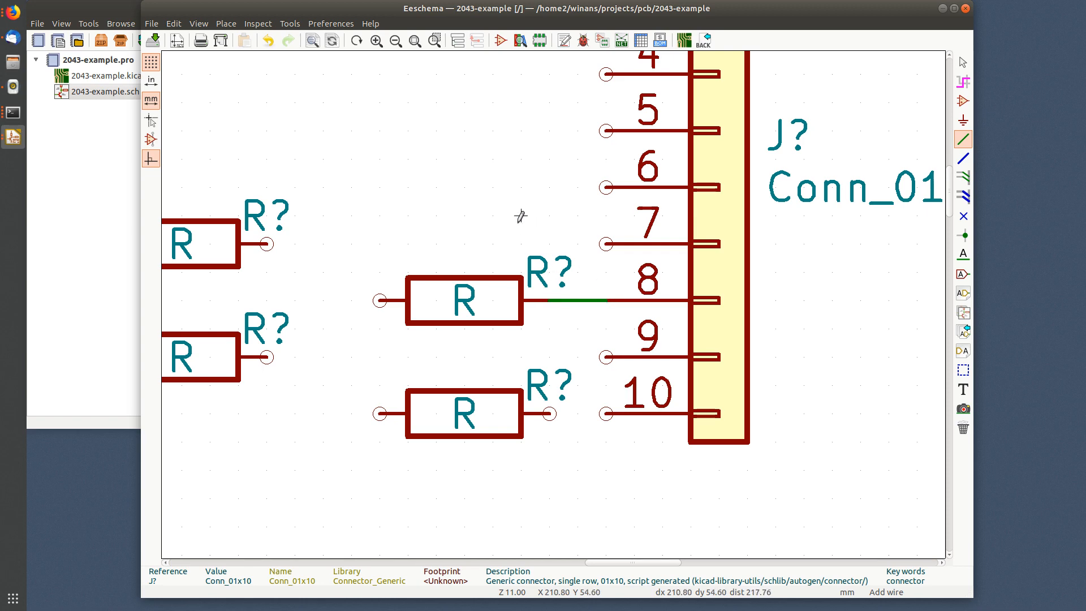
{"action": "left_click", "coordinate": [267, 356]}
{"action": "left_click", "coordinate": [605, 356]}
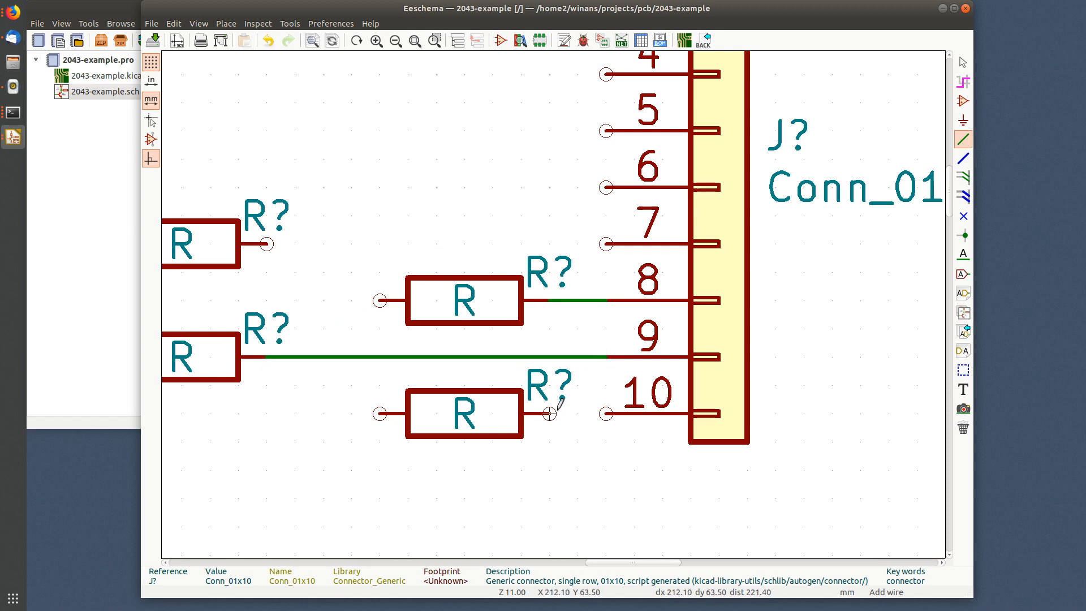
{"action": "left_click", "coordinate": [549, 413]}
{"action": "left_click", "coordinate": [605, 414]}
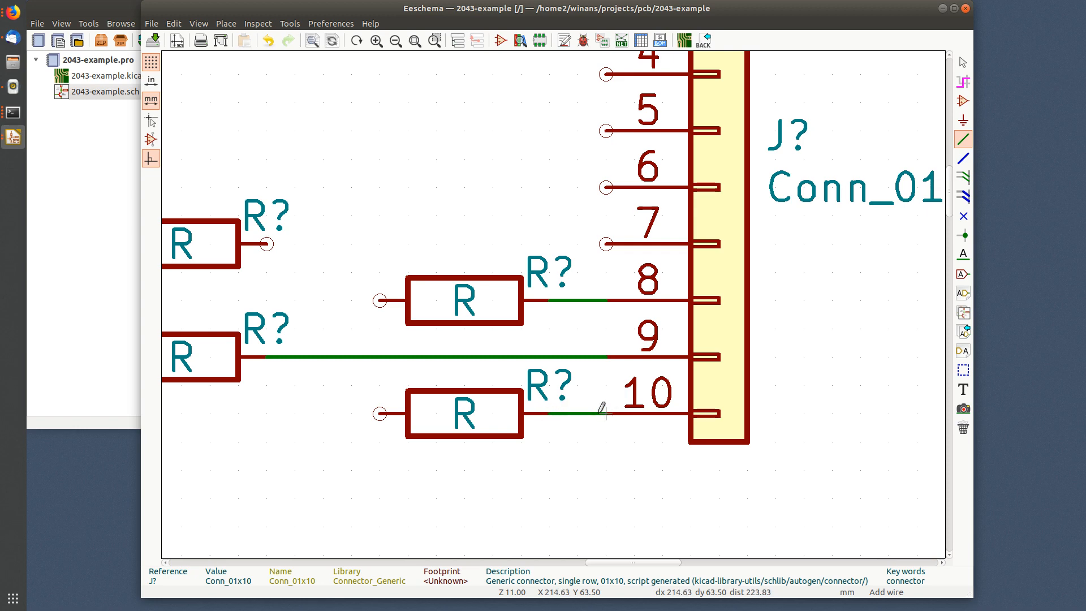
{"action": "left_click", "coordinate": [266, 243]}
{"action": "left_click", "coordinate": [605, 244]}
{"action": "scroll", "coordinate": [504, 292], "scroll_direction": "down", "scroll_amount": 2}
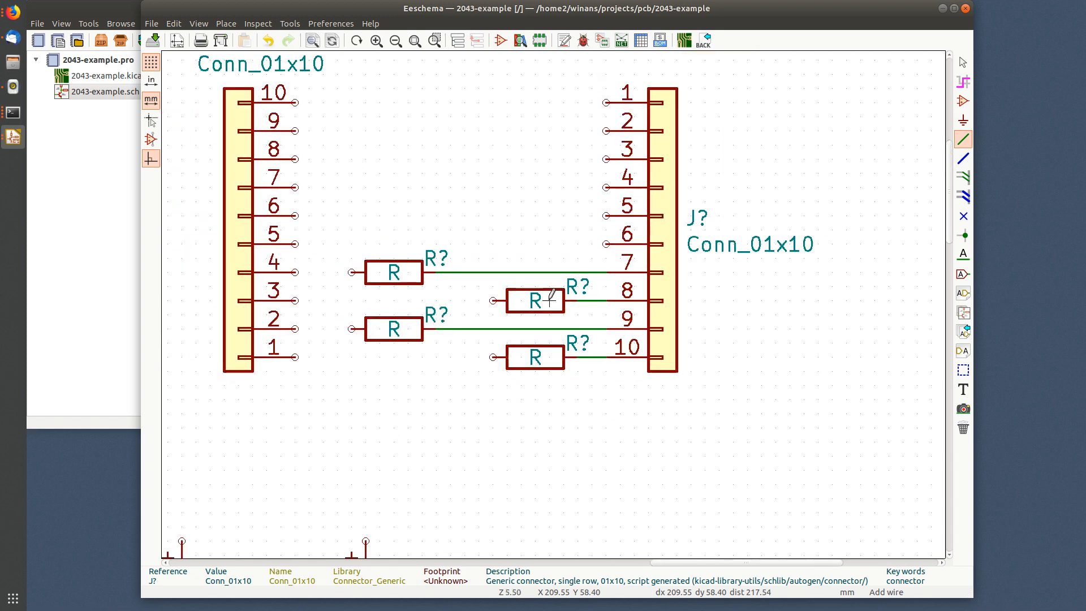
Step: Wire the left connector's pins 1 to 4 to the resistors' left leads, and its pin 5 directly to the right connector's pin 6
{"action": "left_click", "coordinate": [493, 300]}
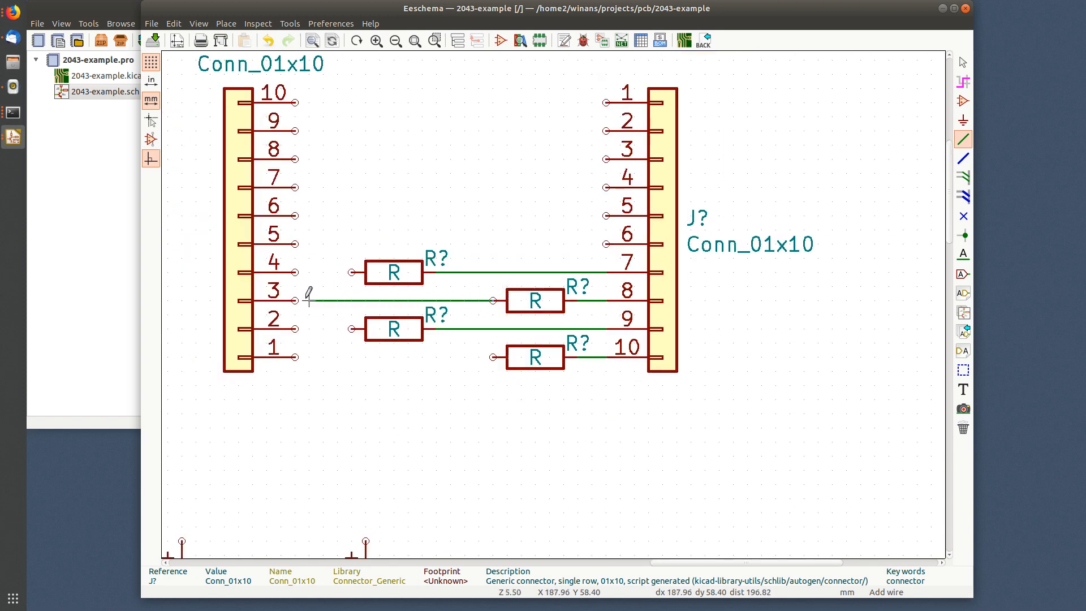
{"action": "left_click", "coordinate": [294, 300]}
{"action": "left_click", "coordinate": [352, 328]}
{"action": "left_click", "coordinate": [295, 328]}
{"action": "left_click", "coordinate": [295, 357]}
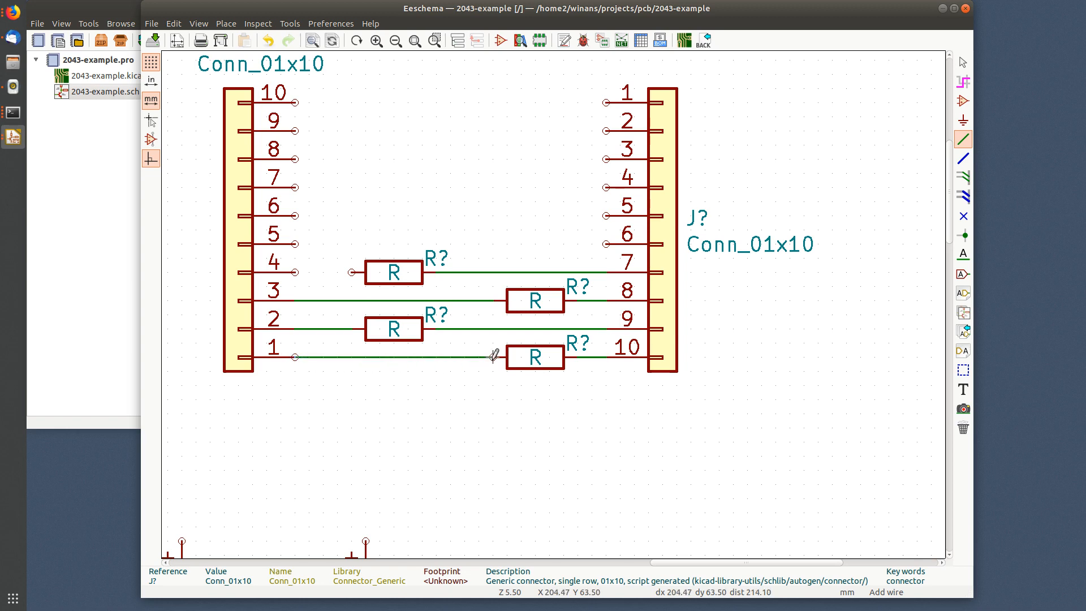
{"action": "left_click", "coordinate": [493, 357]}
{"action": "left_click", "coordinate": [352, 272]}
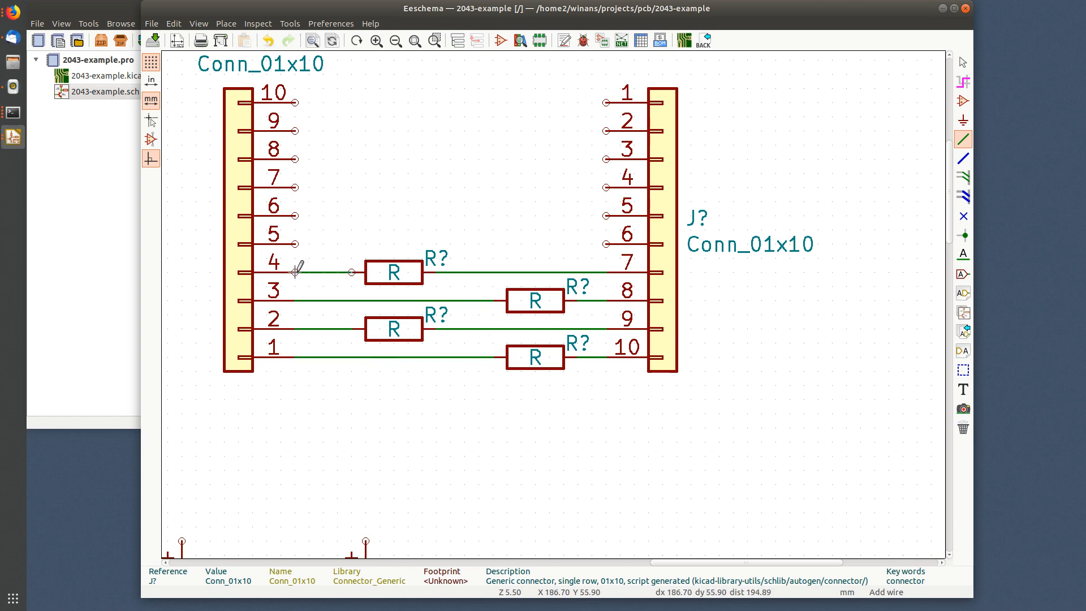
{"action": "left_click", "coordinate": [294, 272]}
{"action": "left_click", "coordinate": [295, 243]}
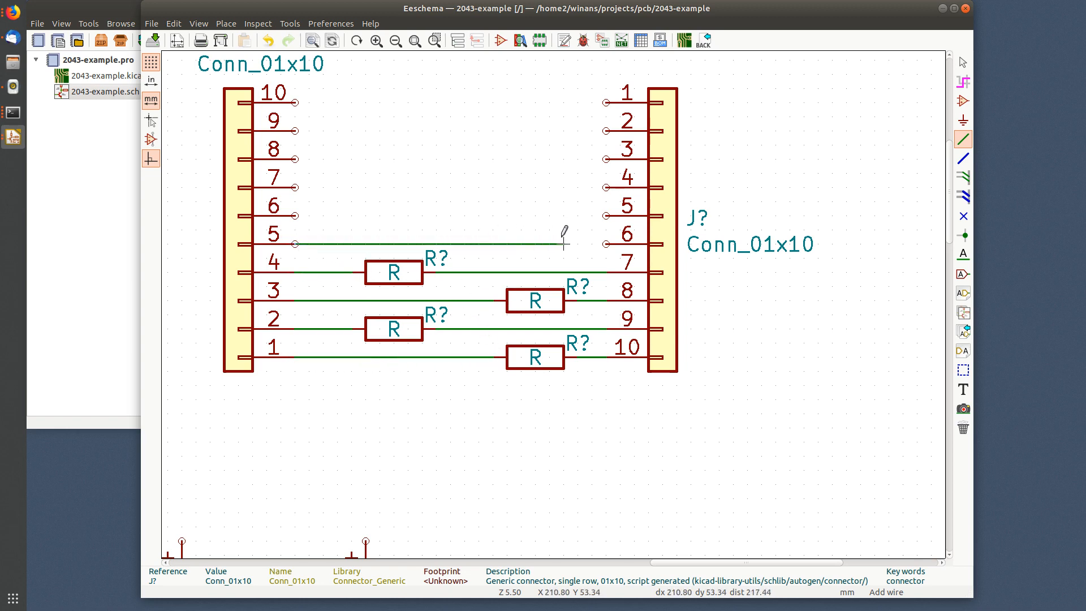
{"action": "left_click", "coordinate": [606, 244]}
Step: Wire the right CP1 capacitor's positive lead around the right connector to the lower LED's anode, and that LED's cathode to the left connector's pin 10
{"action": "scroll", "coordinate": [577, 368], "scroll_direction": "down", "scroll_amount": 2}
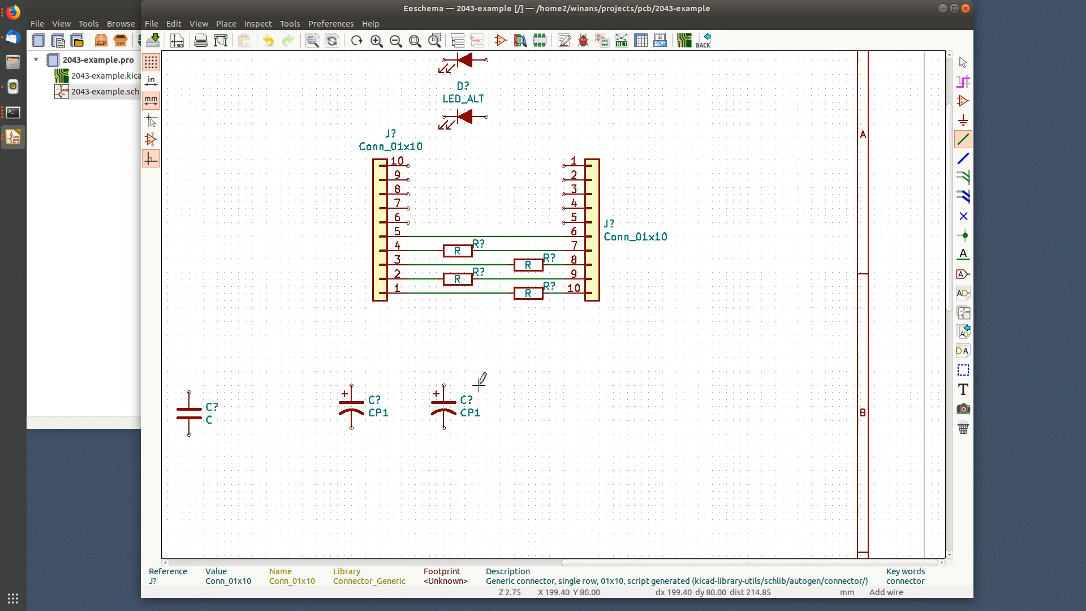
{"action": "left_click", "coordinate": [443, 385]}
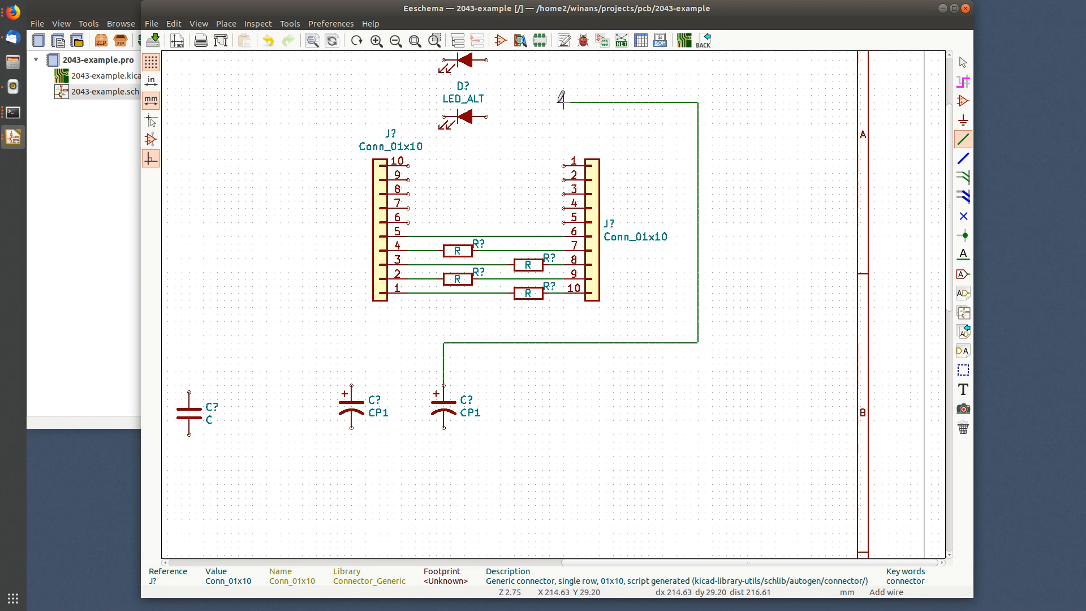
{"action": "left_click", "coordinate": [486, 116]}
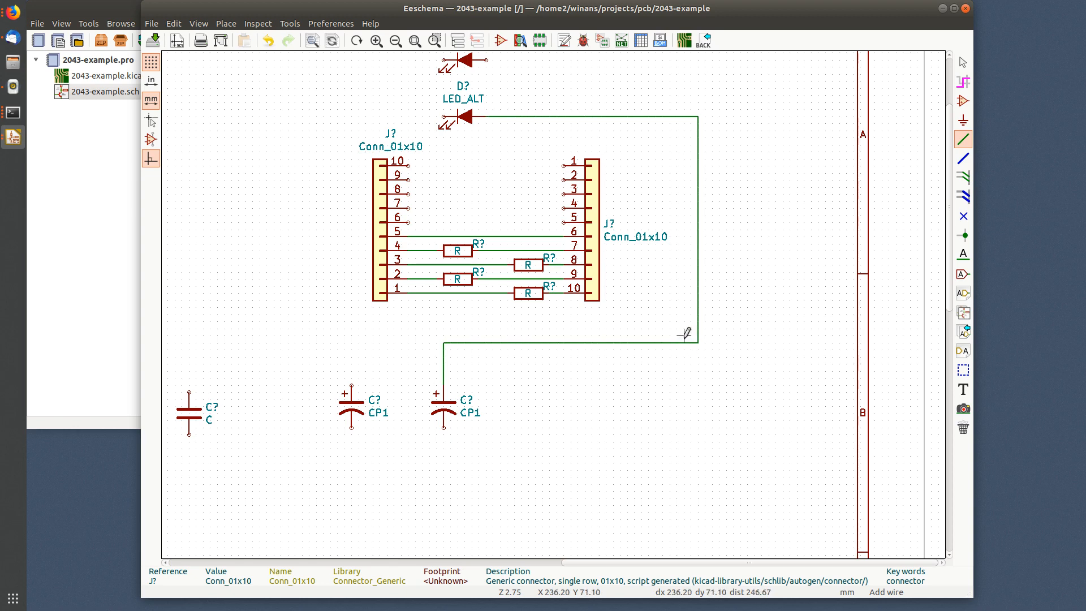
{"action": "left_click", "coordinate": [421, 116]}
{"action": "left_click", "coordinate": [415, 166]}
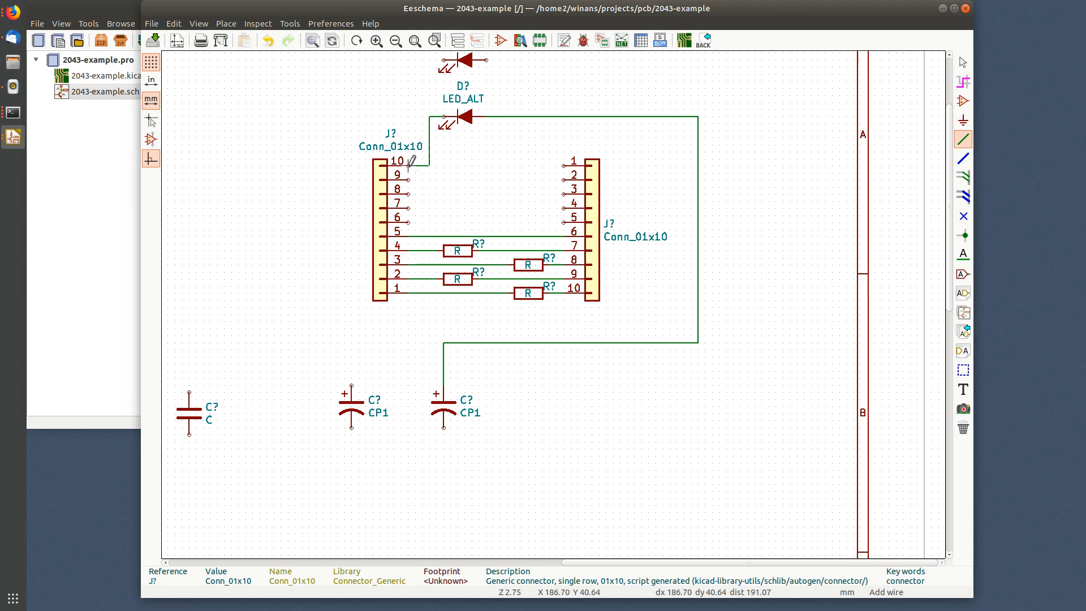
{"action": "left_click", "coordinate": [417, 165]}
Step: Wire the upper LED's anode down to the lower LED's anode wire, and its cathode to pin 6 of the left connector
{"action": "left_click", "coordinate": [485, 60]}
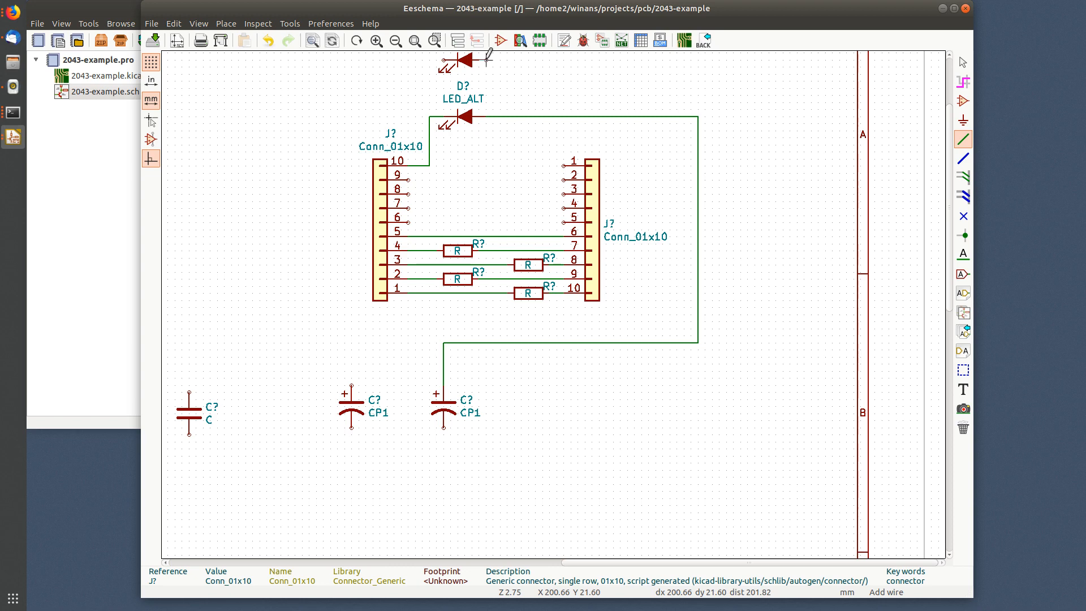
{"action": "left_click", "coordinate": [549, 117]}
{"action": "scroll", "coordinate": [552, 108], "scroll_direction": "up", "scroll_amount": 2}
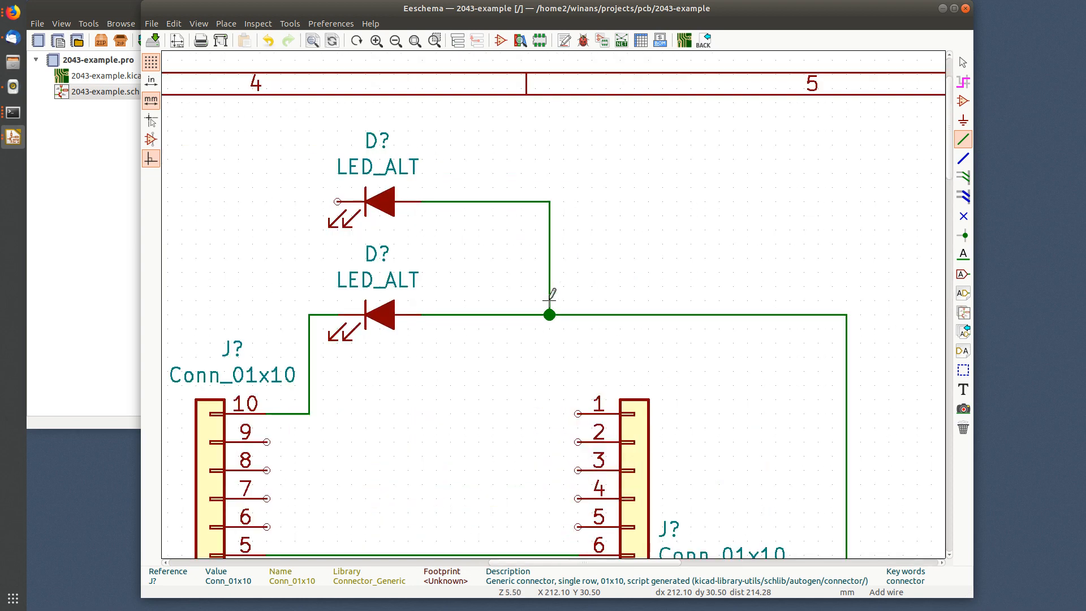
{"action": "left_click", "coordinate": [337, 202]}
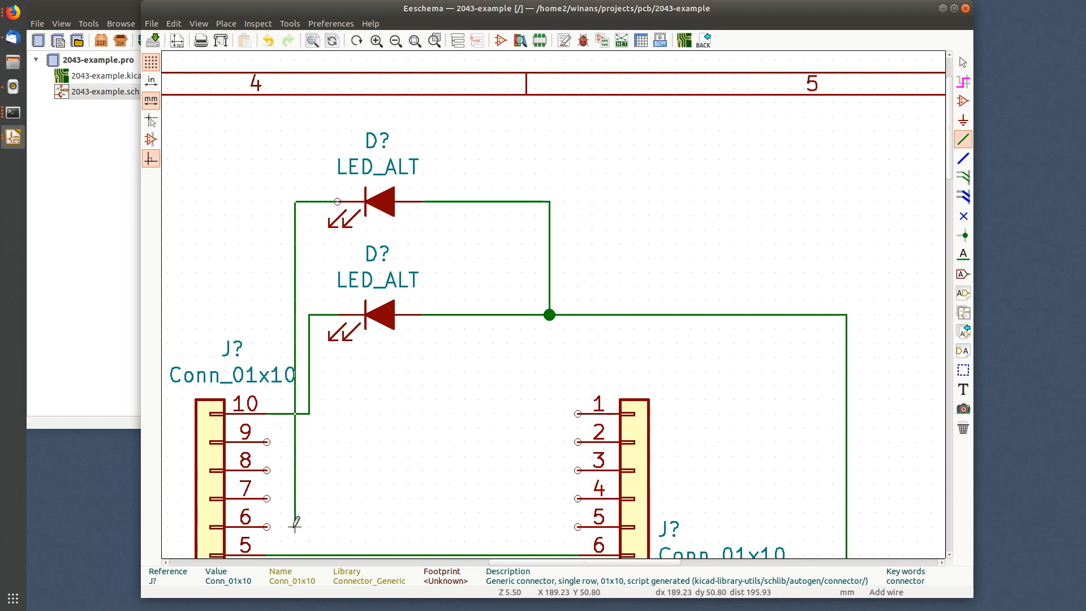
{"action": "left_click", "coordinate": [266, 527]}
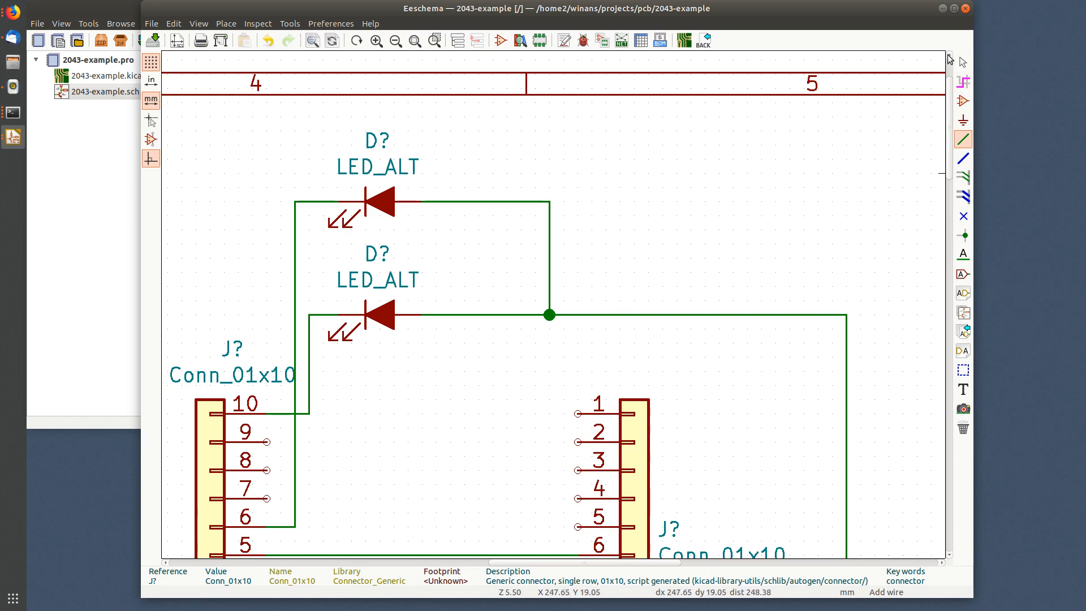
{"action": "key", "text": "Escape"}
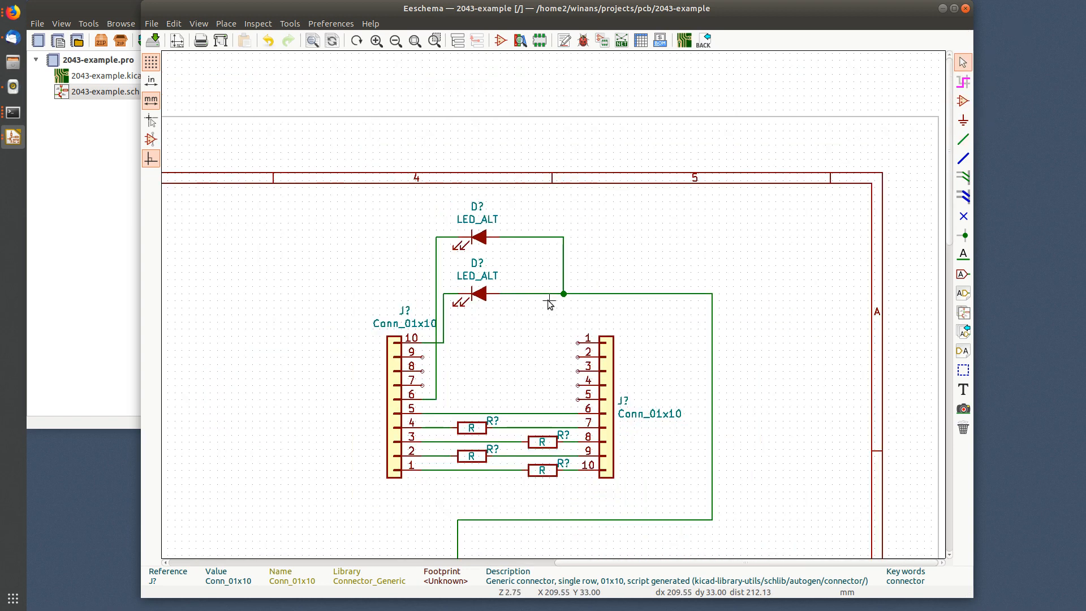
Step: Shift both LEDs about 6.35 mm to the right with their wires attached, keeping them aligned one above the other
{"action": "scroll", "coordinate": [550, 304], "scroll_direction": "down", "scroll_amount": 1}
{"action": "middle_click_drag", "start_coordinate": [662, 346], "coordinate": [563, 217]}
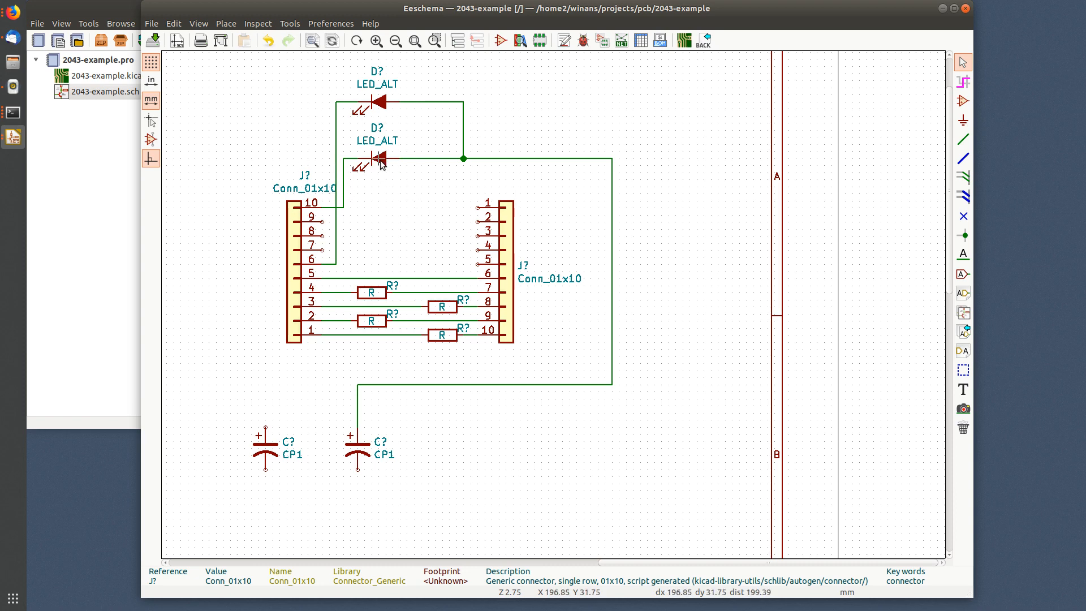
{"action": "key", "text": "m"}
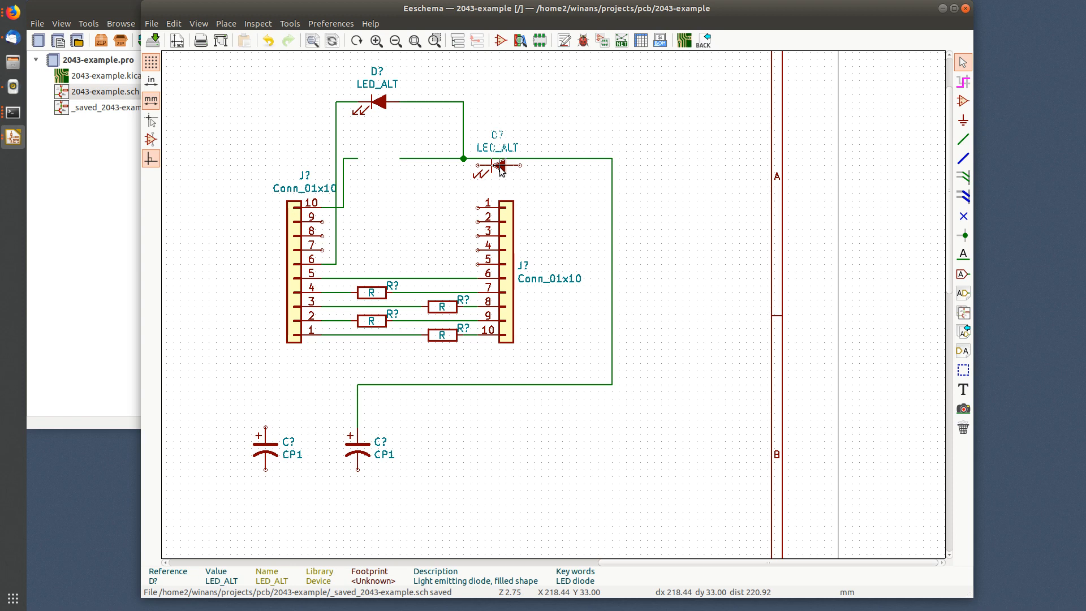
{"action": "key", "text": "Escape"}
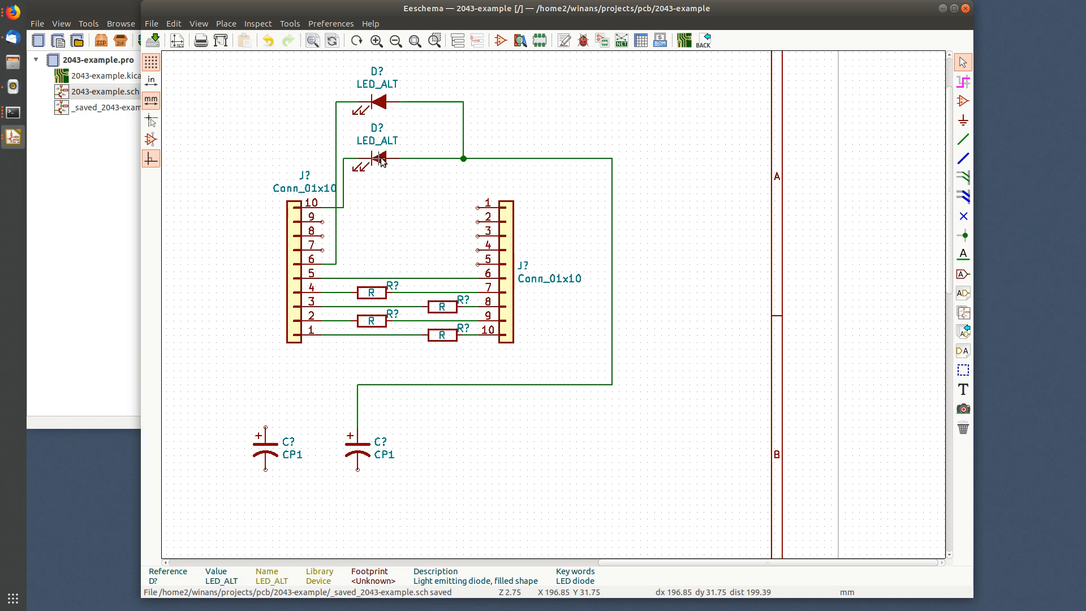
{"action": "key", "text": "g"}
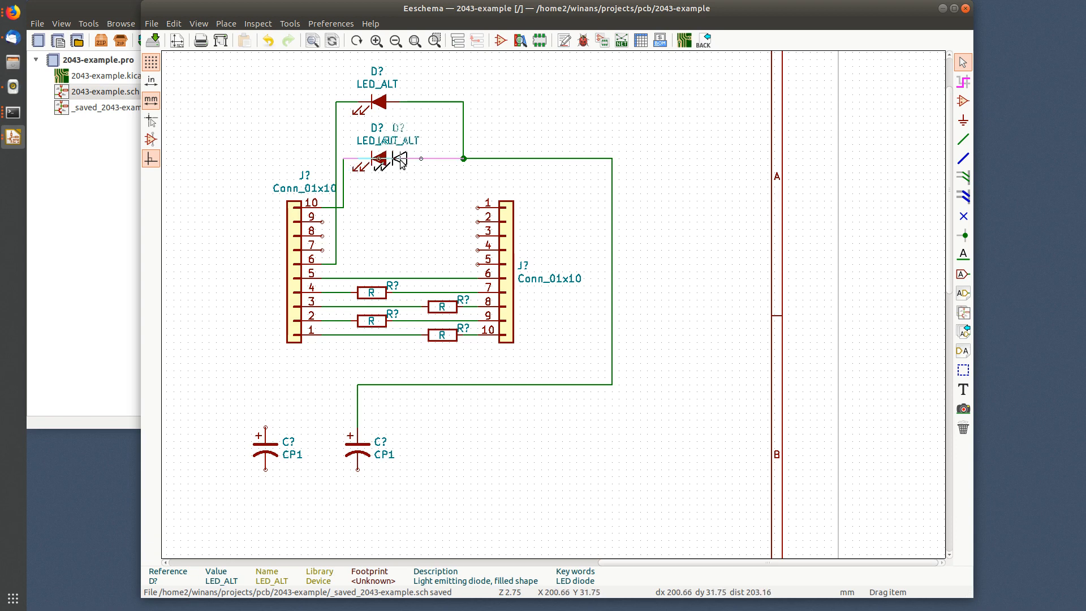
{"action": "left_click", "coordinate": [413, 160]}
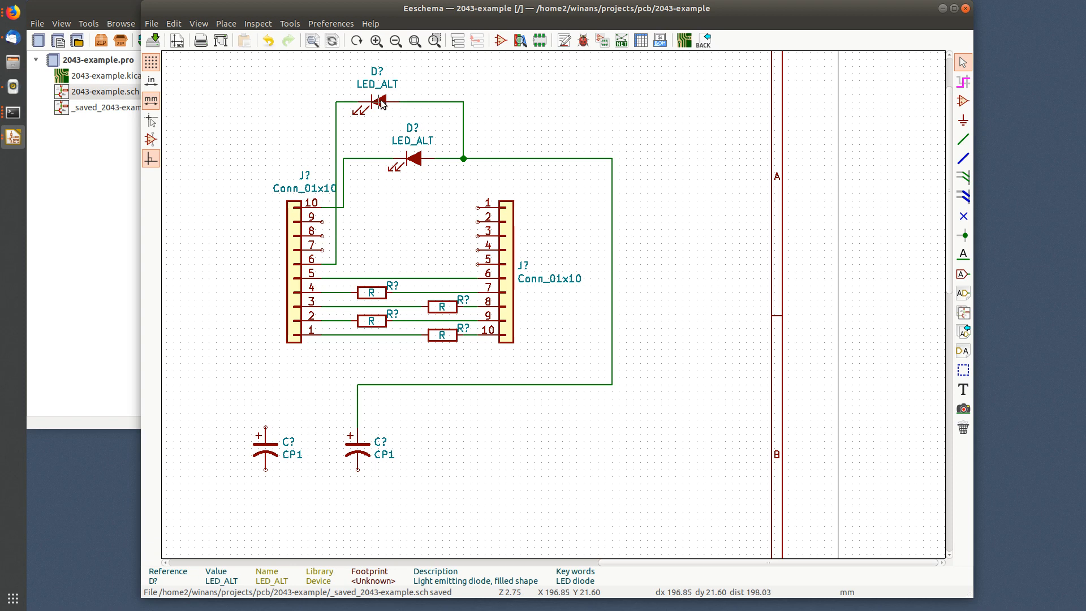
{"action": "key", "text": "g"}
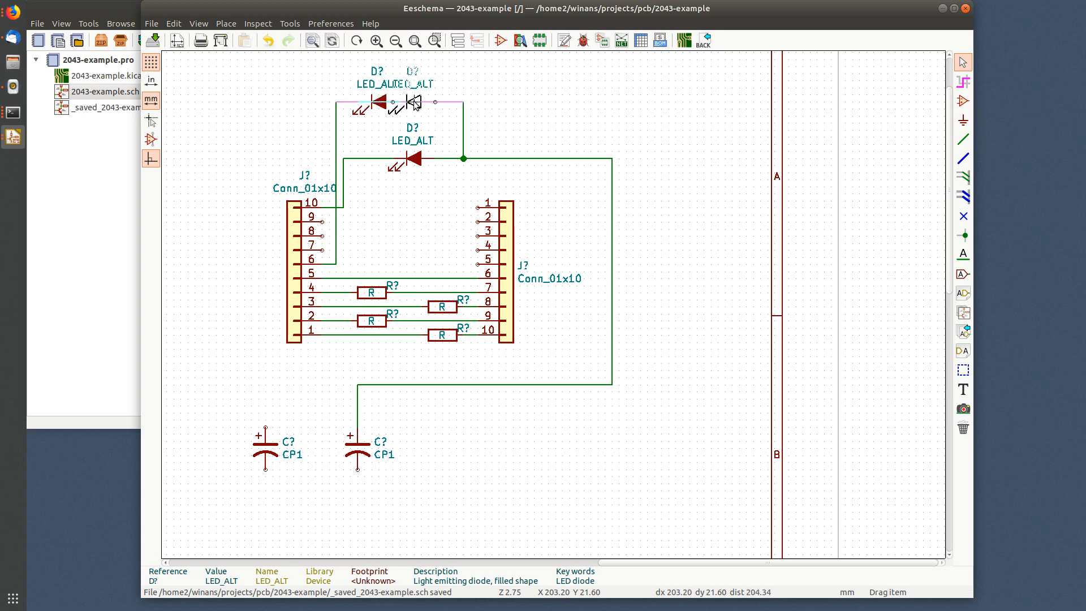
{"action": "left_click", "coordinate": [414, 105]}
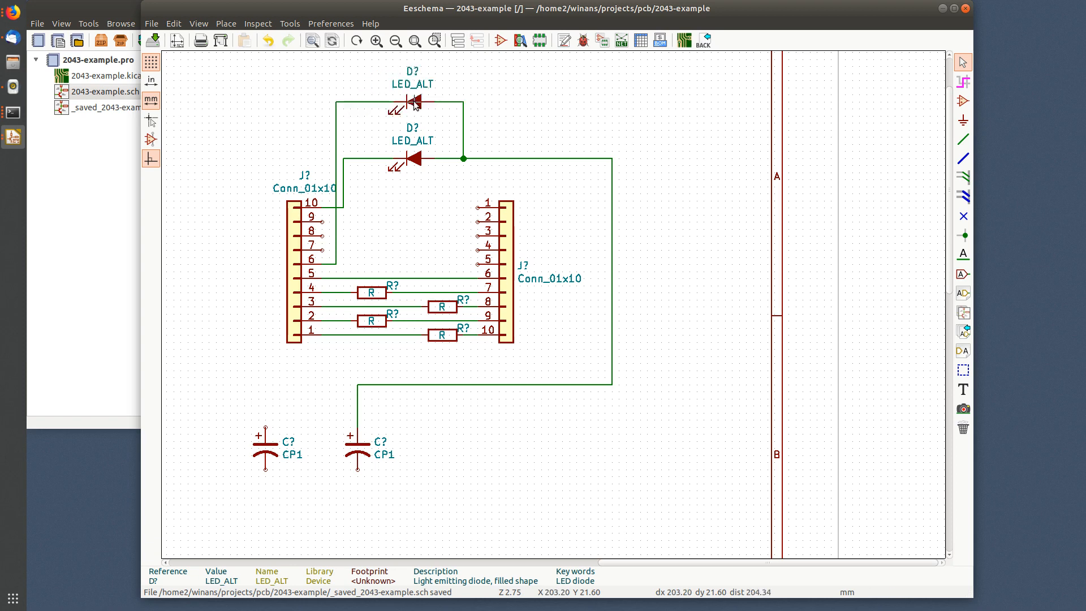
Step: Shift the vertical wire between the upper LED's cathode and pin 6 about 6.35 mm to the right, keeping it connected
{"action": "left_click", "coordinate": [202, 157]}
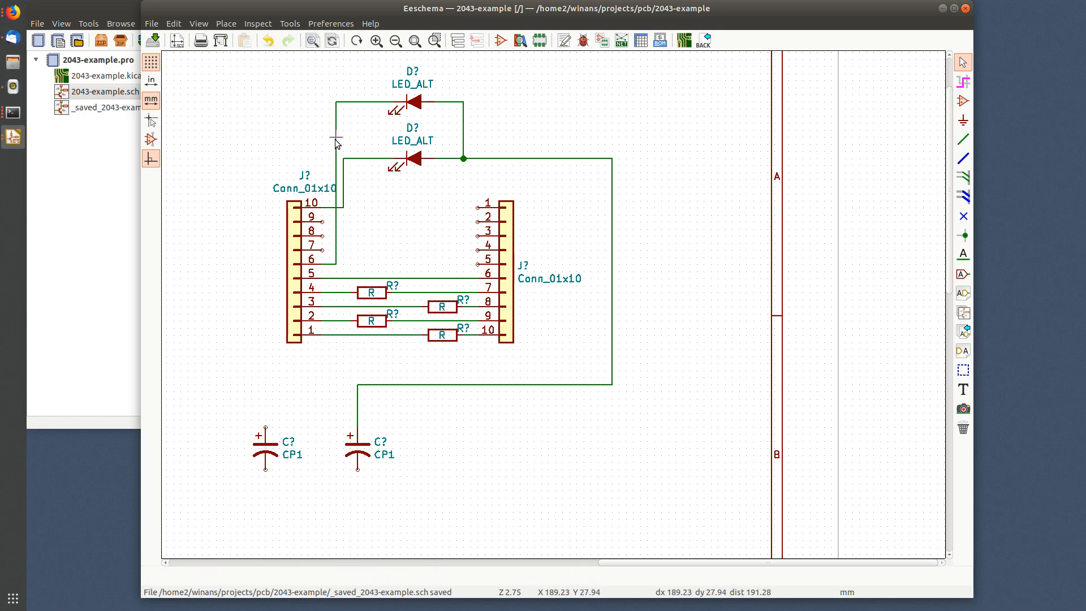
{"action": "key", "text": "g"}
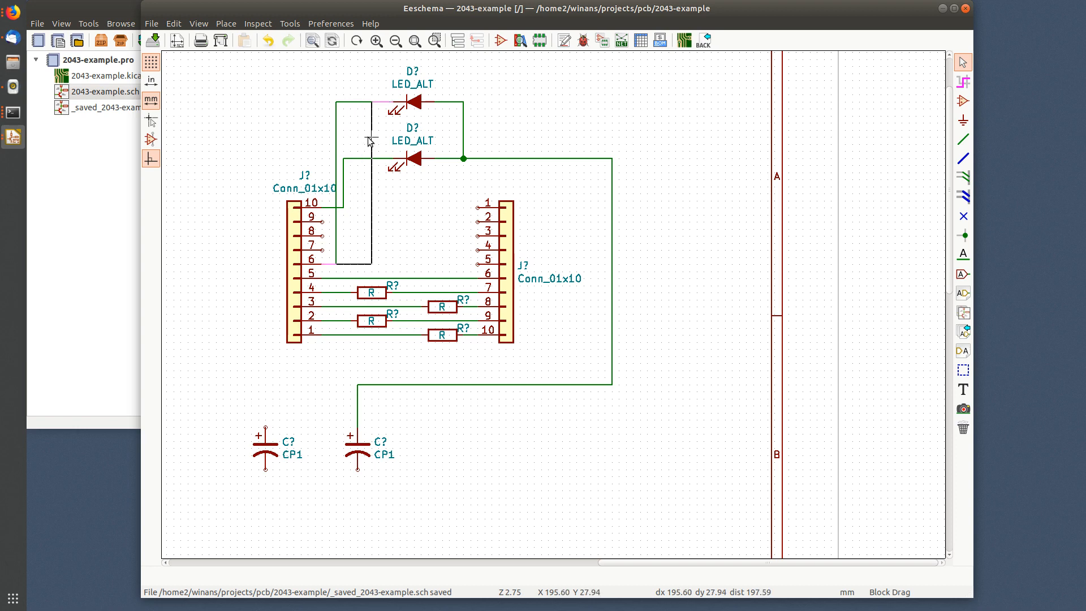
{"action": "left_click", "coordinate": [372, 140]}
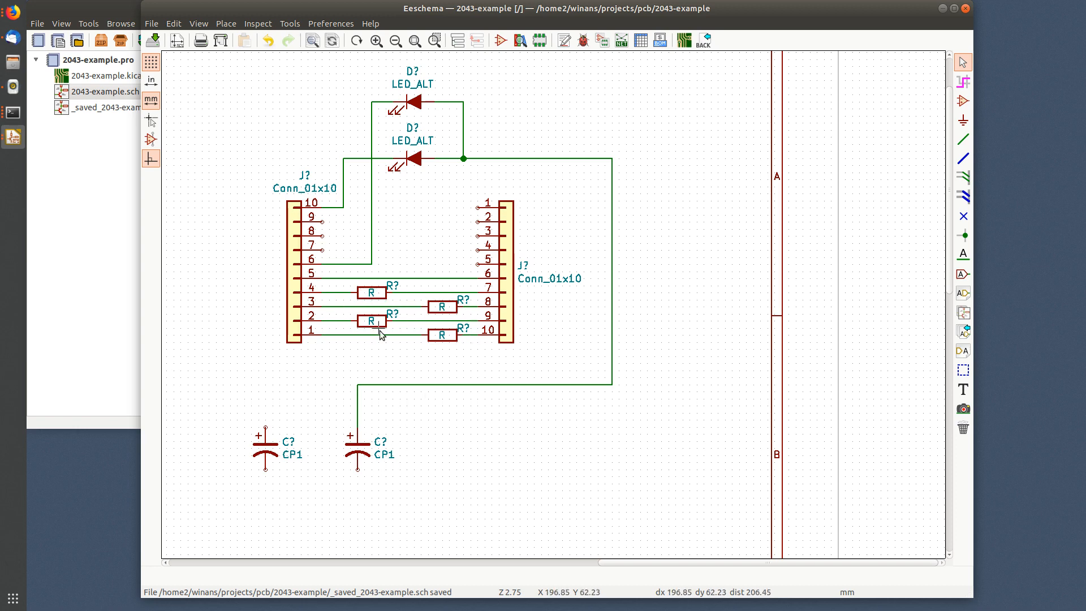
Step: Set the reference of the resistor on the left connector's pin 4 to R1 and its value to 10K
{"action": "double_click", "coordinate": [358, 290]}
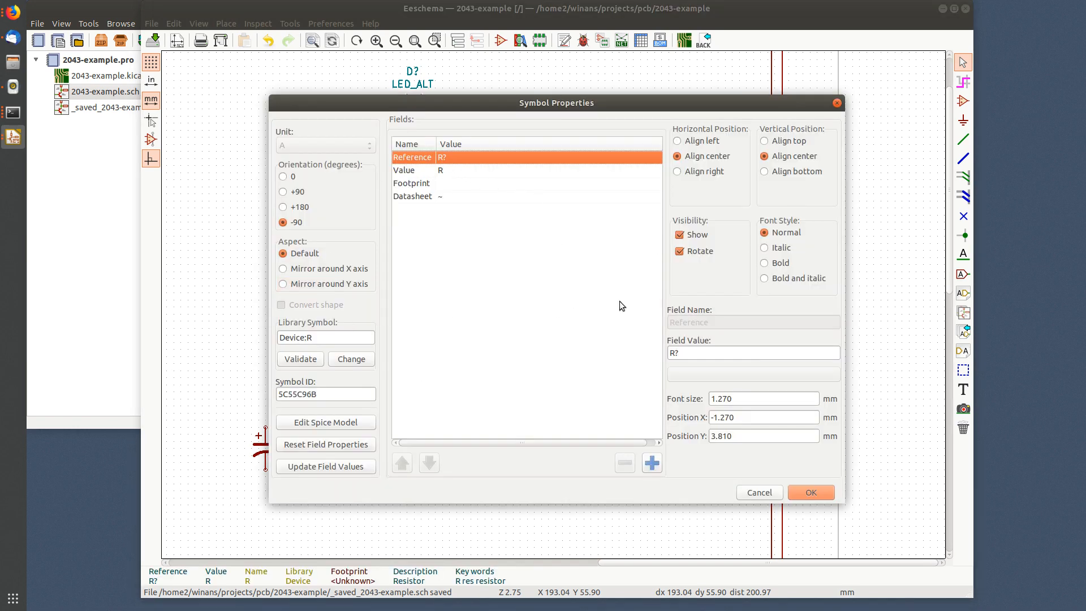
{"action": "left_click", "coordinate": [716, 355]}
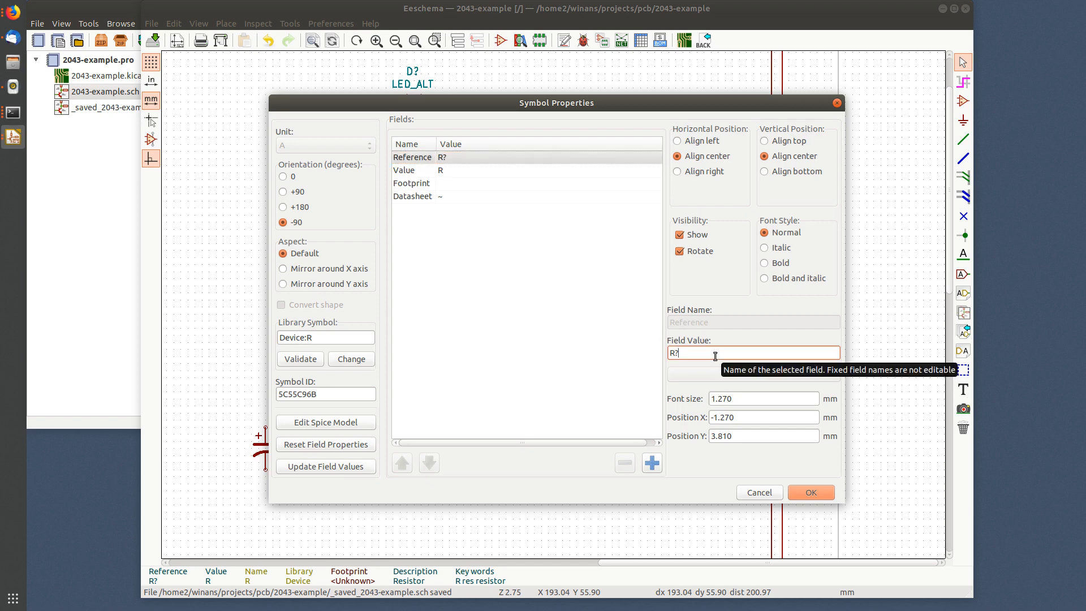
{"action": "key", "text": "BackSpace"}
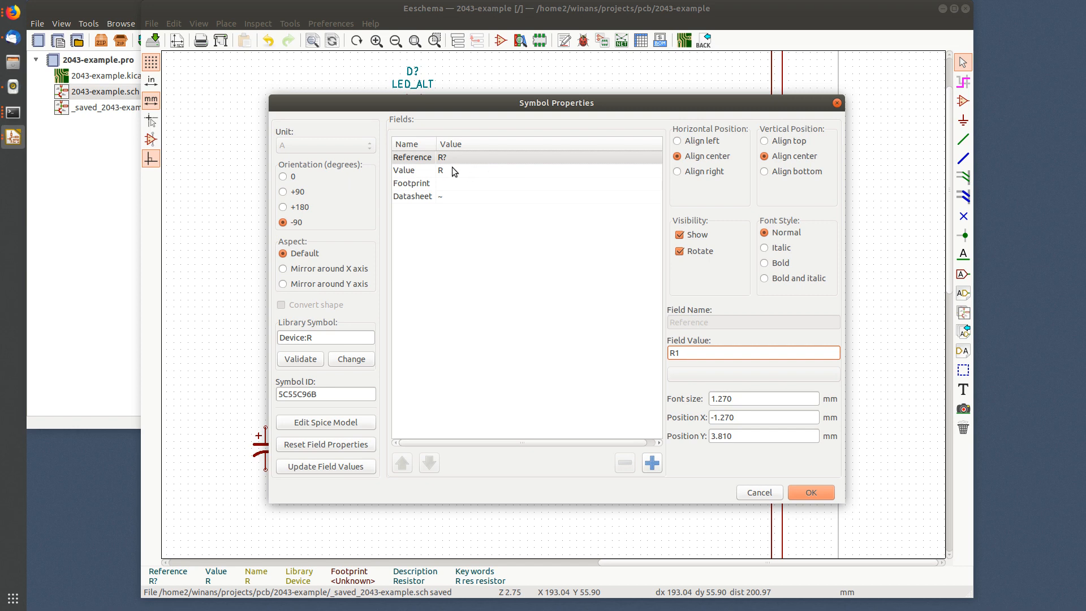
{"action": "left_click", "coordinate": [452, 169]}
{"action": "left_click", "coordinate": [710, 352]}
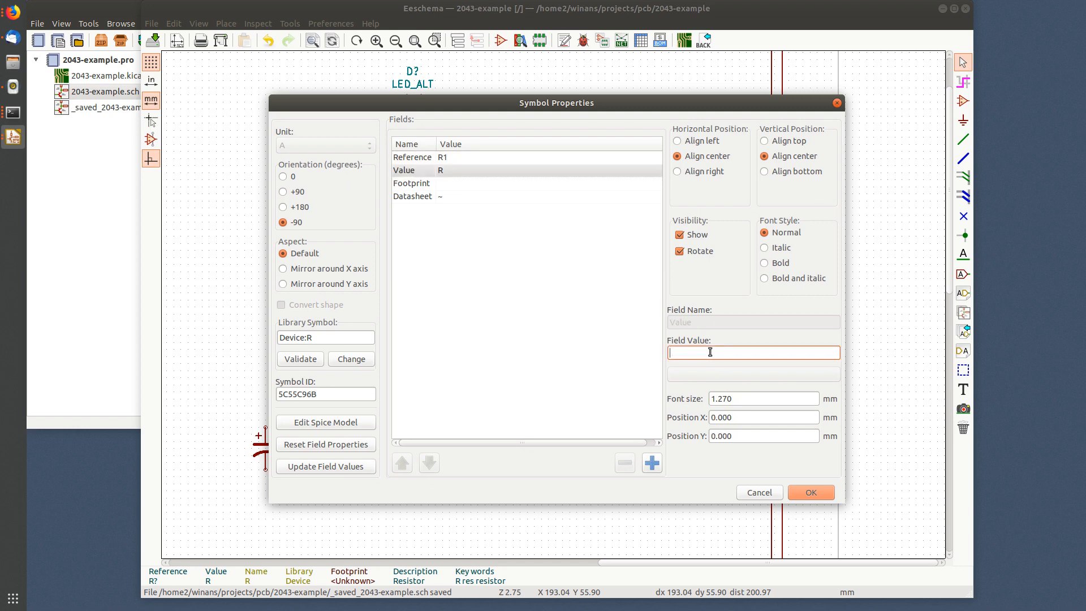
{"action": "type", "text": "10K"}
{"action": "key", "text": "Return"}
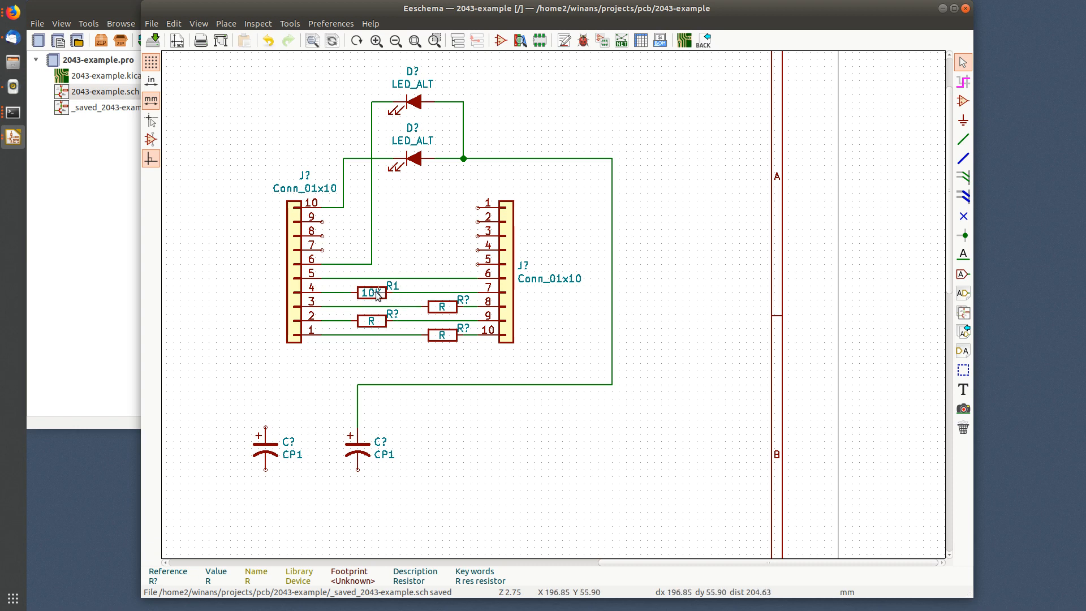
Step: Set the reference of the resistor on the left connector's pin 2 to R2 and its value to 20K
{"action": "left_click", "coordinate": [371, 321]}
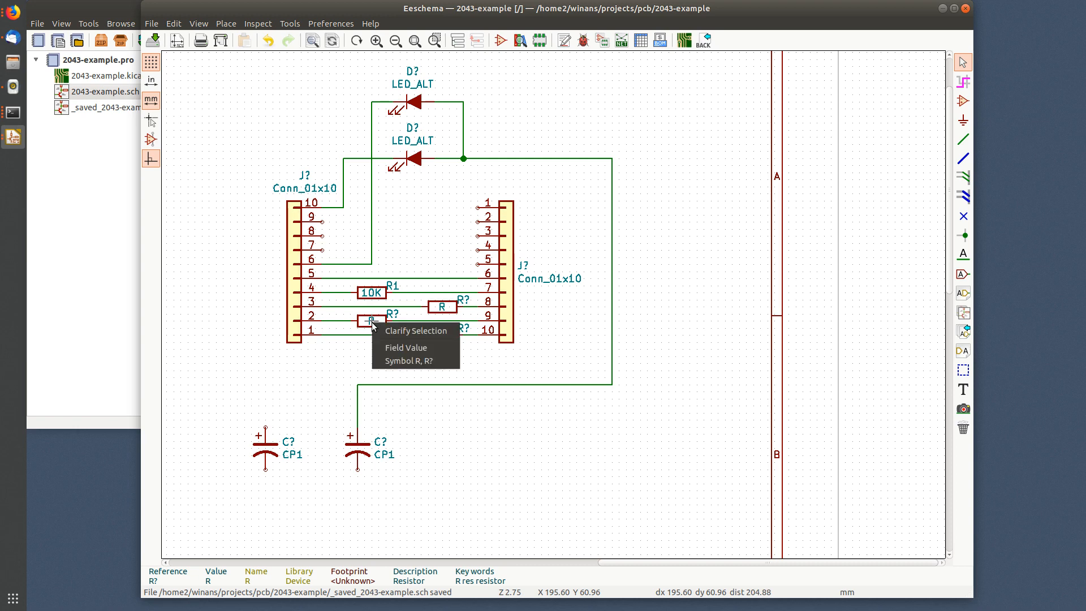
{"action": "left_click", "coordinate": [413, 360]}
{"action": "left_click", "coordinate": [486, 159]}
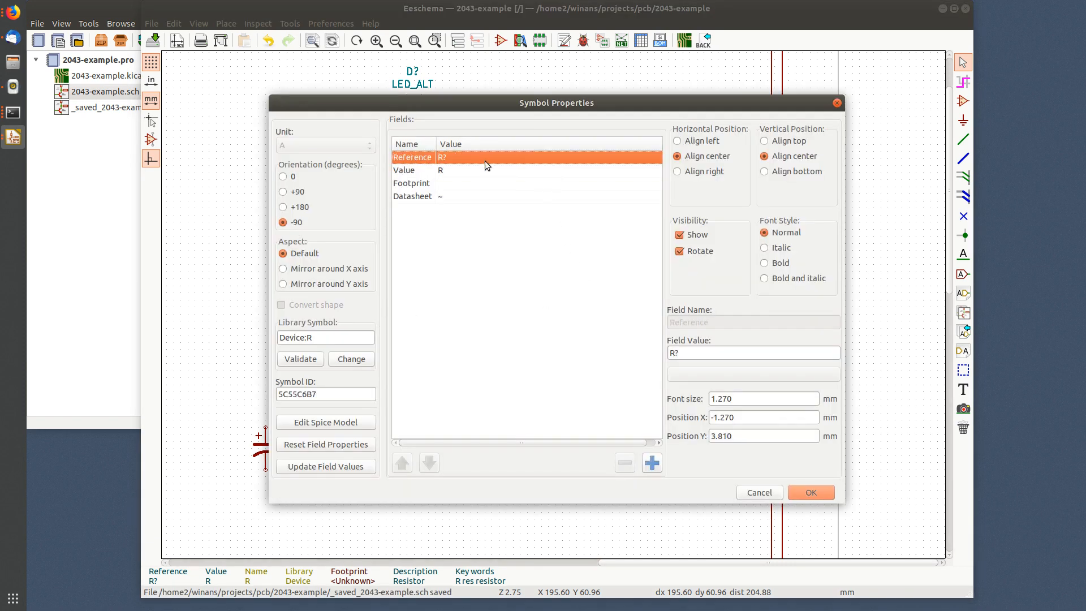
{"action": "left_click", "coordinate": [720, 351]}
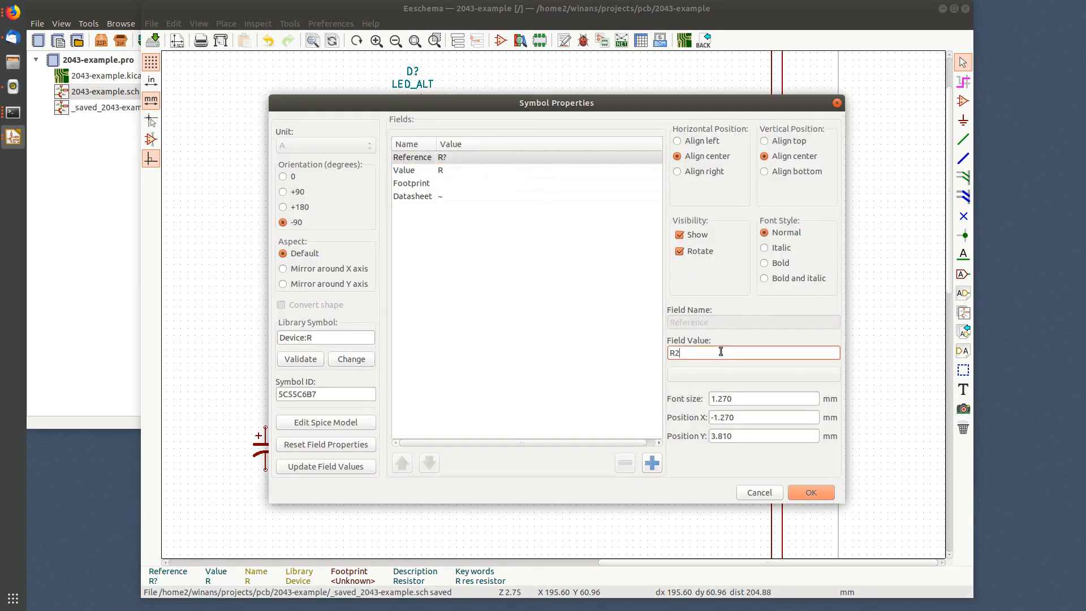
{"action": "left_click", "coordinate": [422, 175]}
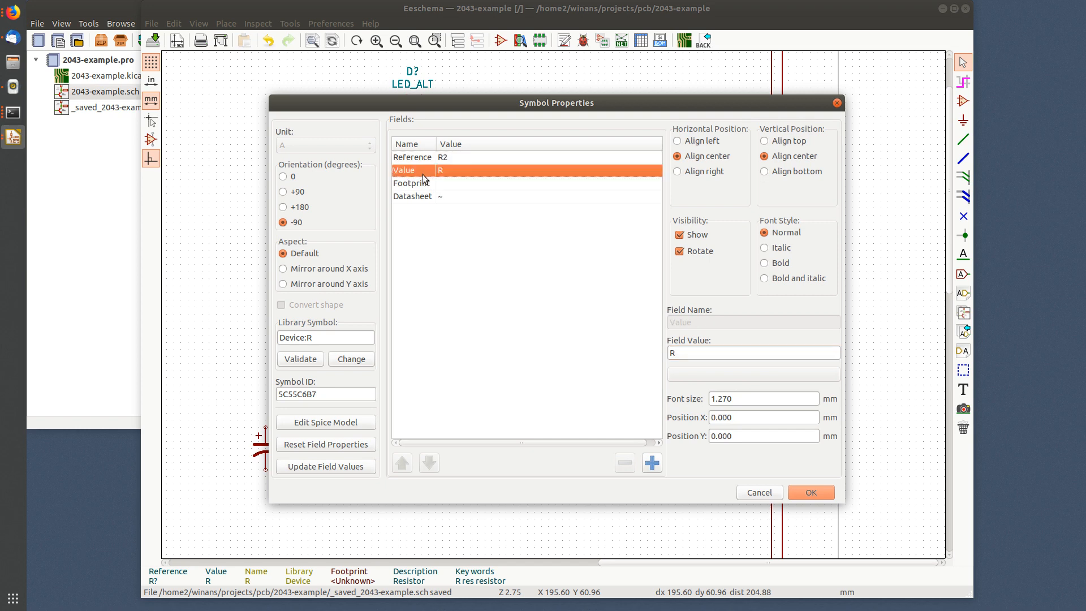
{"action": "left_click", "coordinate": [707, 354]}
{"action": "type", "text": "20"}
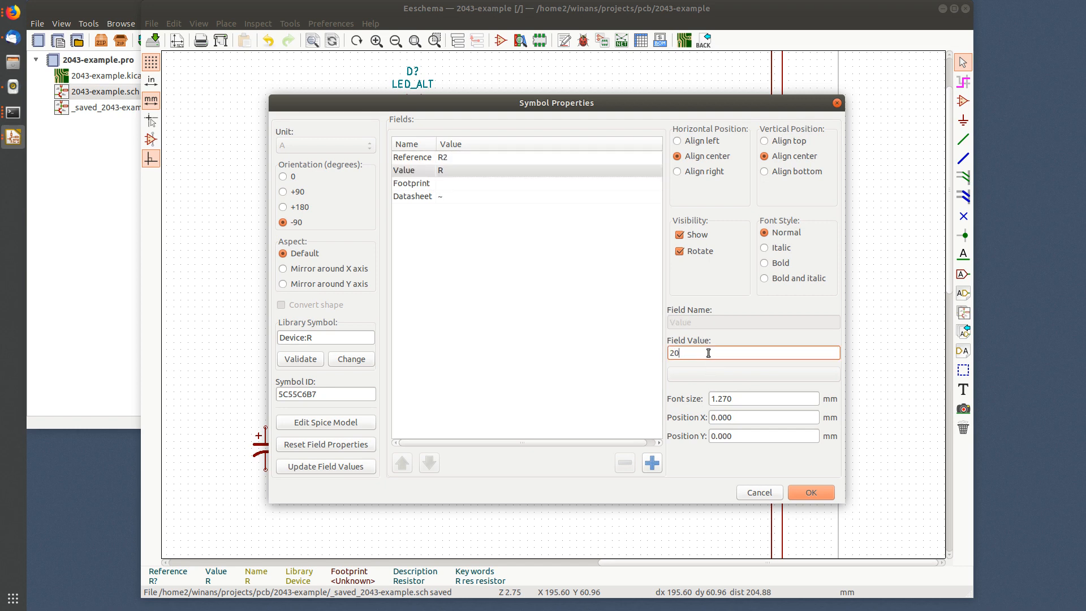
{"action": "type", "text": "K"}
{"action": "key", "text": "Return"}
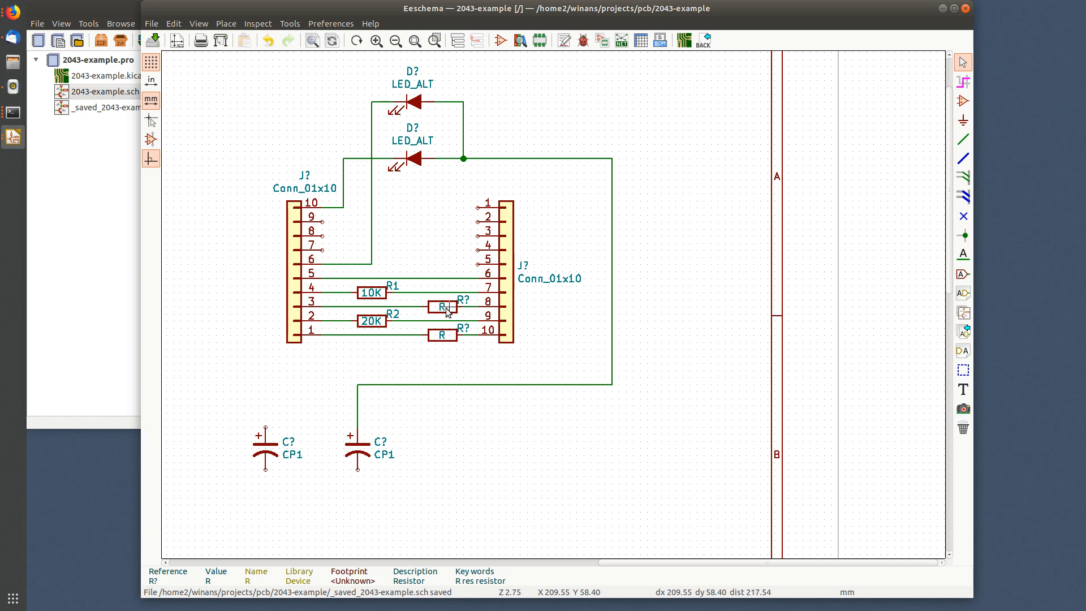
Step: Give the resistor on the left connector's pin 3 the value 30K and the reference R3
{"action": "double_click", "coordinate": [446, 306]}
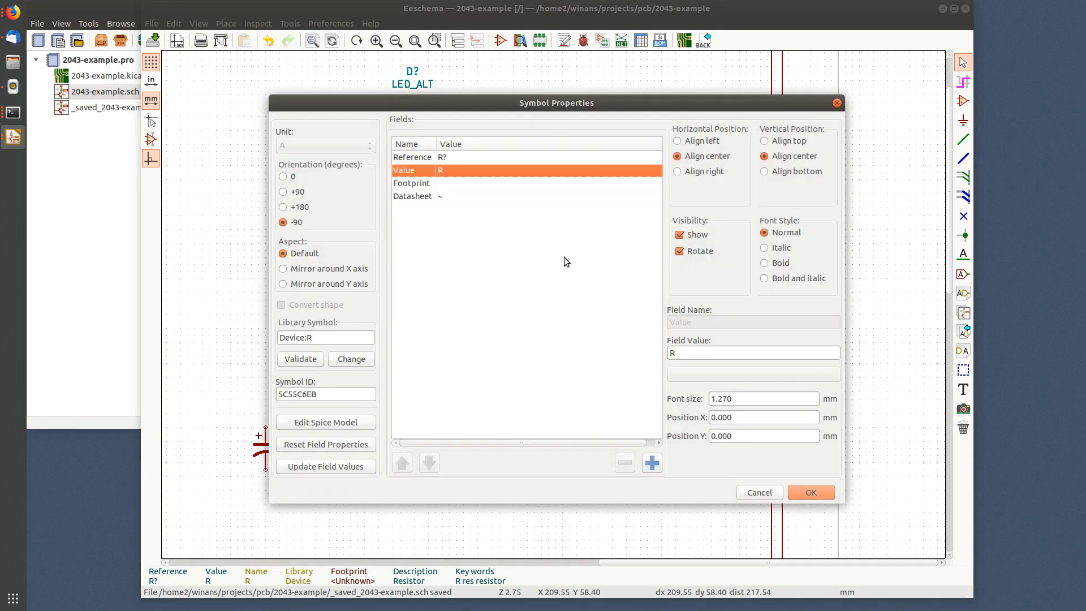
{"action": "left_click", "coordinate": [713, 355]}
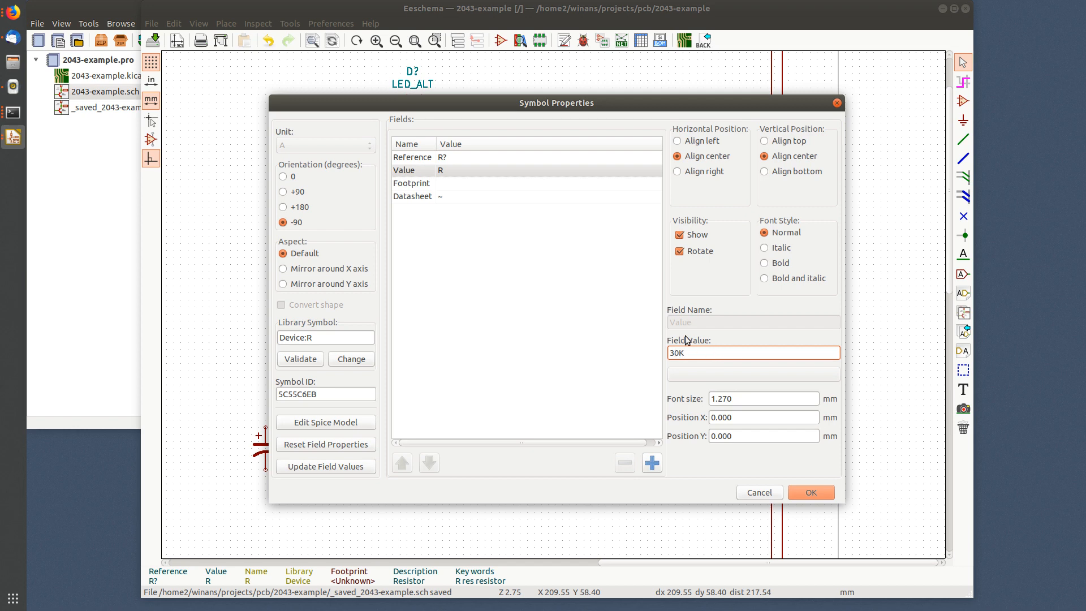
{"action": "left_click", "coordinate": [480, 160]}
{"action": "left_click", "coordinate": [716, 353]}
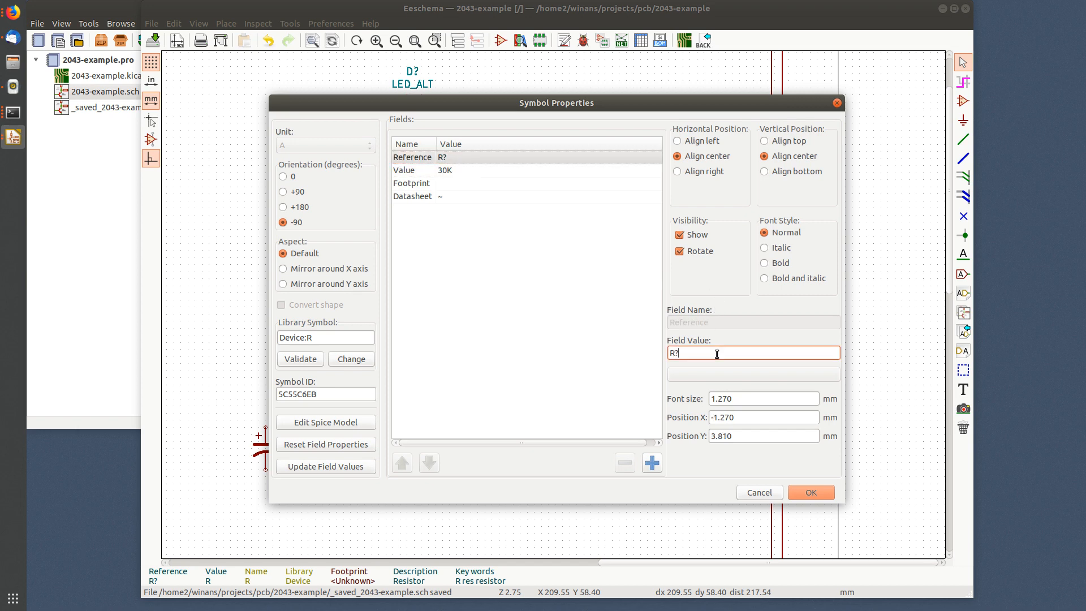
{"action": "key", "text": "Return"}
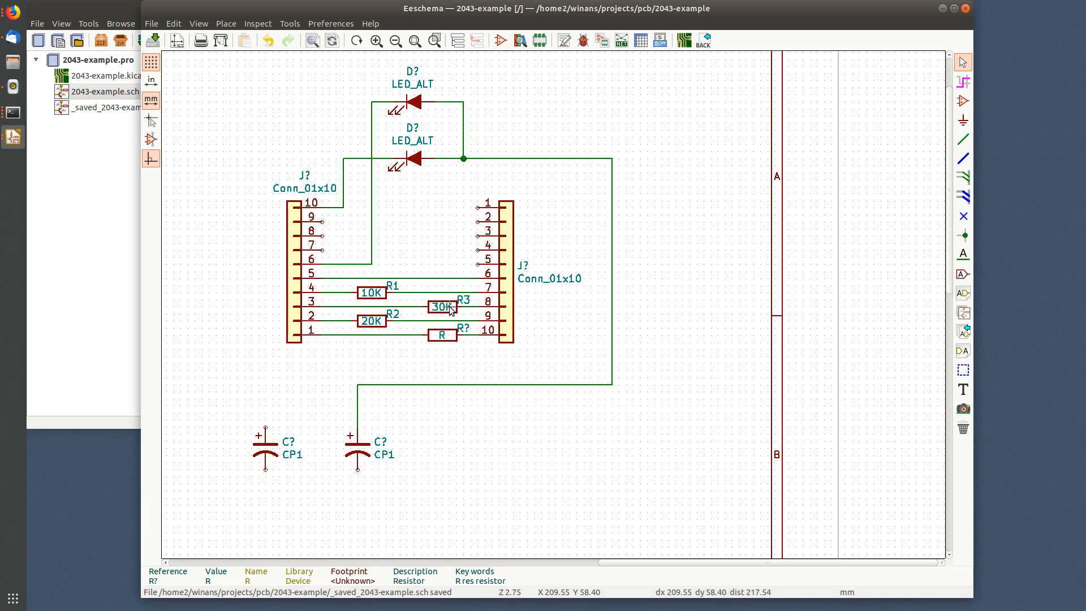
Step: Set the reference of the resistor on the left connector's pin 1 to R4 and its value to 1K
{"action": "double_click", "coordinate": [455, 337]}
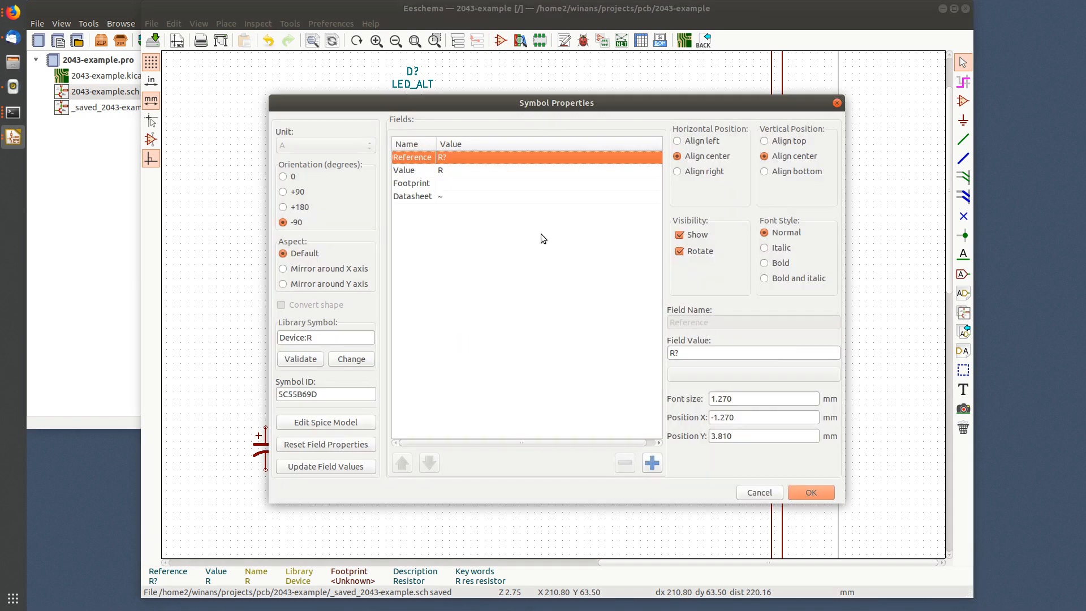
{"action": "left_click", "coordinate": [719, 353]}
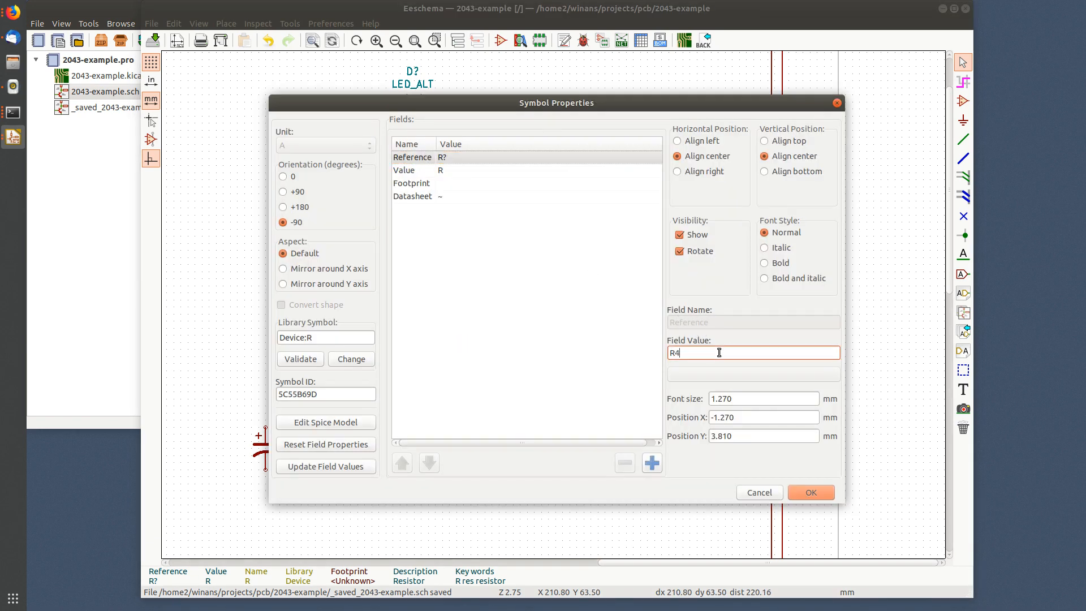
{"action": "type", "text": "4"}
{"action": "left_click", "coordinate": [446, 171]}
{"action": "left_click", "coordinate": [729, 354]}
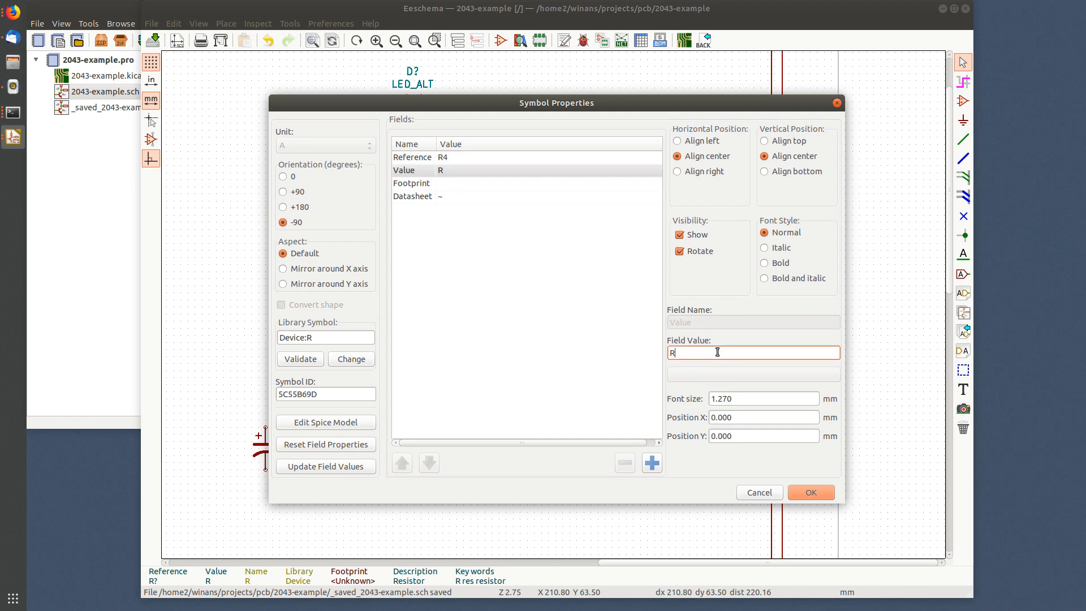
{"action": "type", "text": "1K"}
{"action": "key", "text": "Return"}
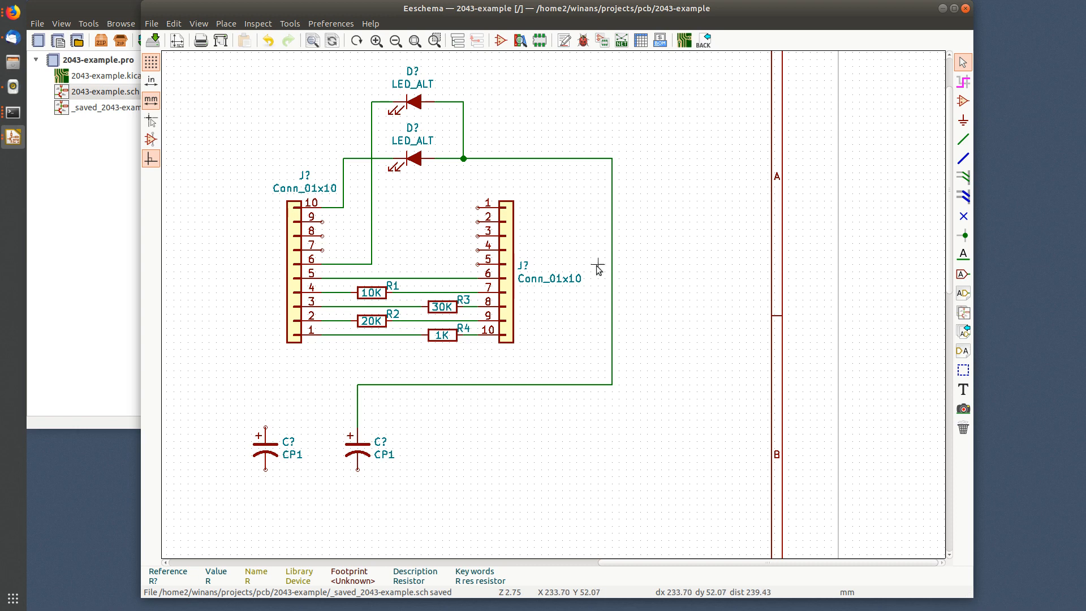
Step: Move the unpolarized capacitor closer to the left CP1 capacitor, level with both CP1 capacitors
{"action": "middle_click_drag", "start_coordinate": [548, 407], "coordinate": [644, 290]}
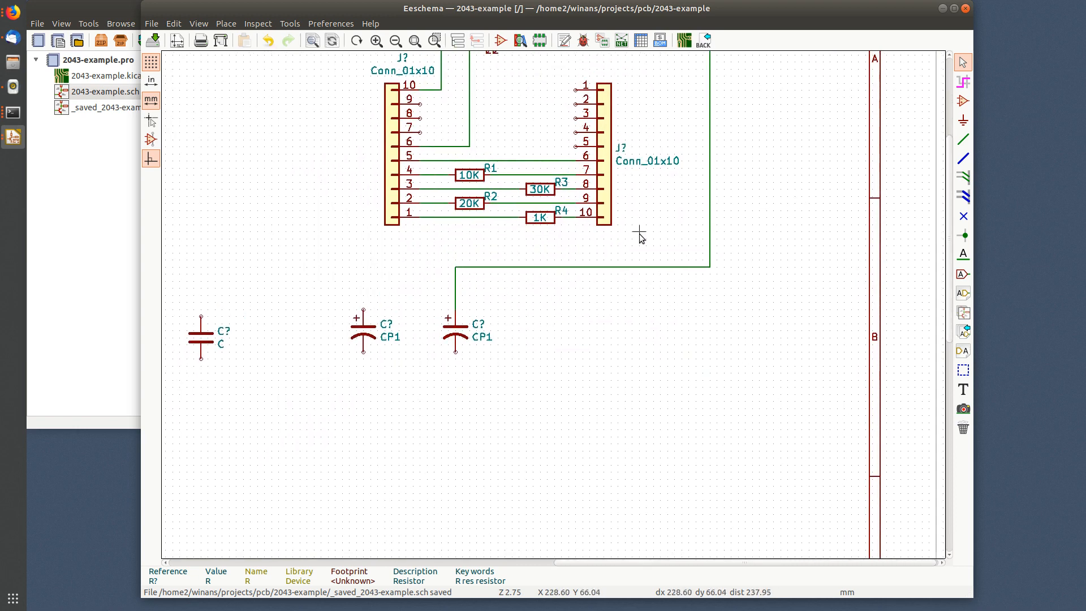
{"action": "left_click_drag", "start_coordinate": [200, 339], "coordinate": [285, 333]}
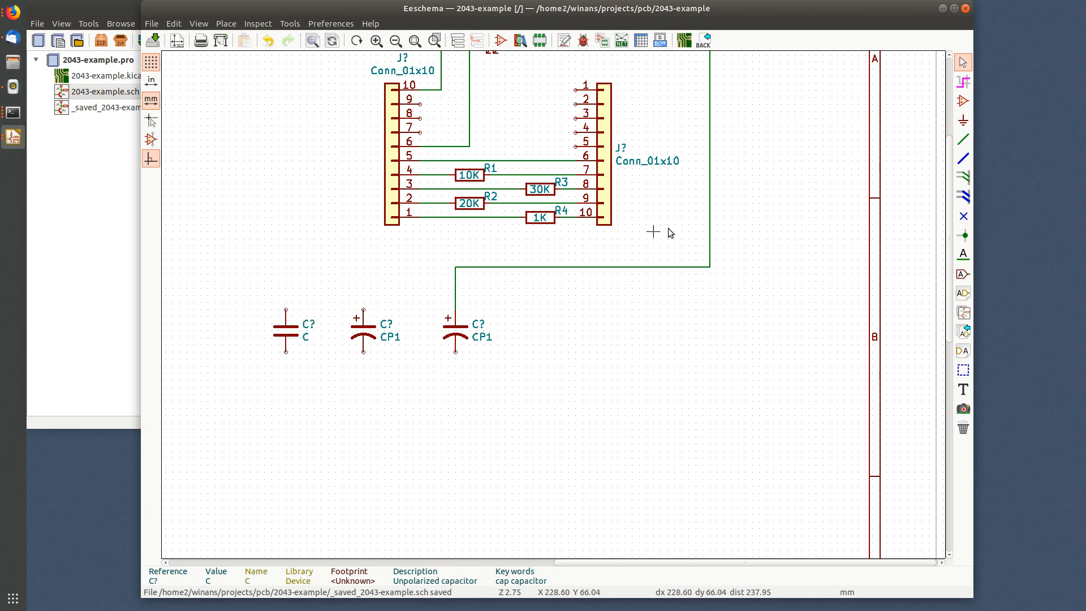
Step: Find the GND symbol in the power library and place it below and between the two CP1 capacitors
{"action": "left_click", "coordinate": [964, 124]}
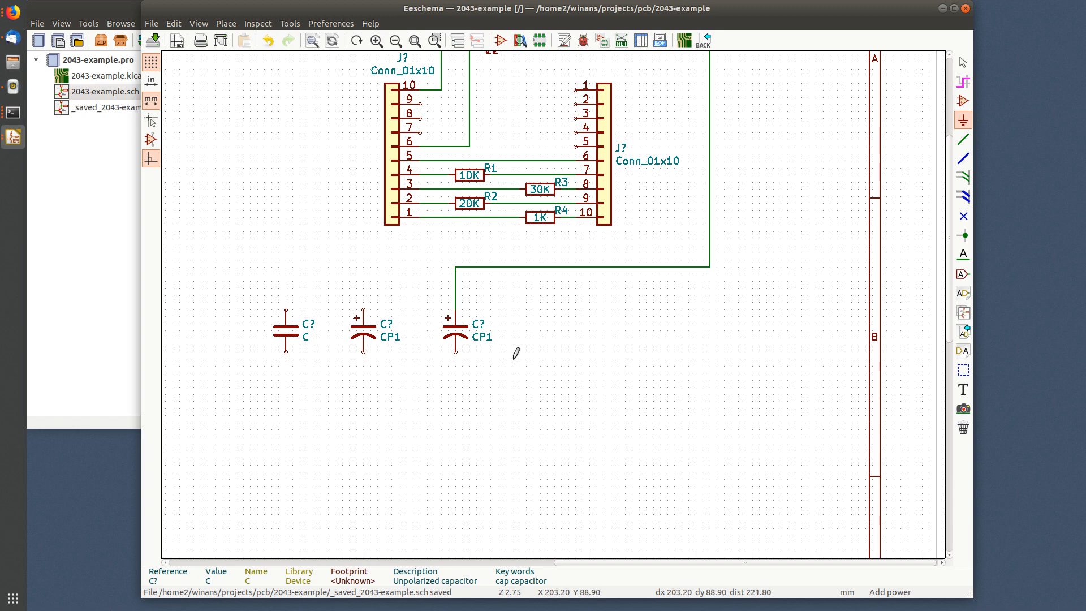
{"action": "left_click", "coordinate": [407, 385]}
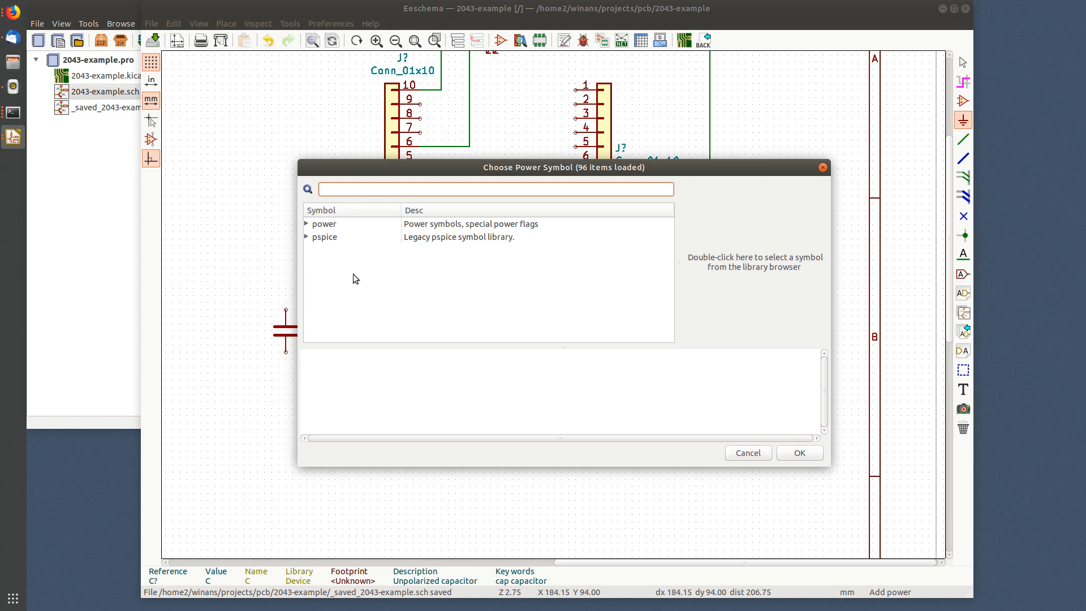
{"action": "left_click", "coordinate": [306, 224]}
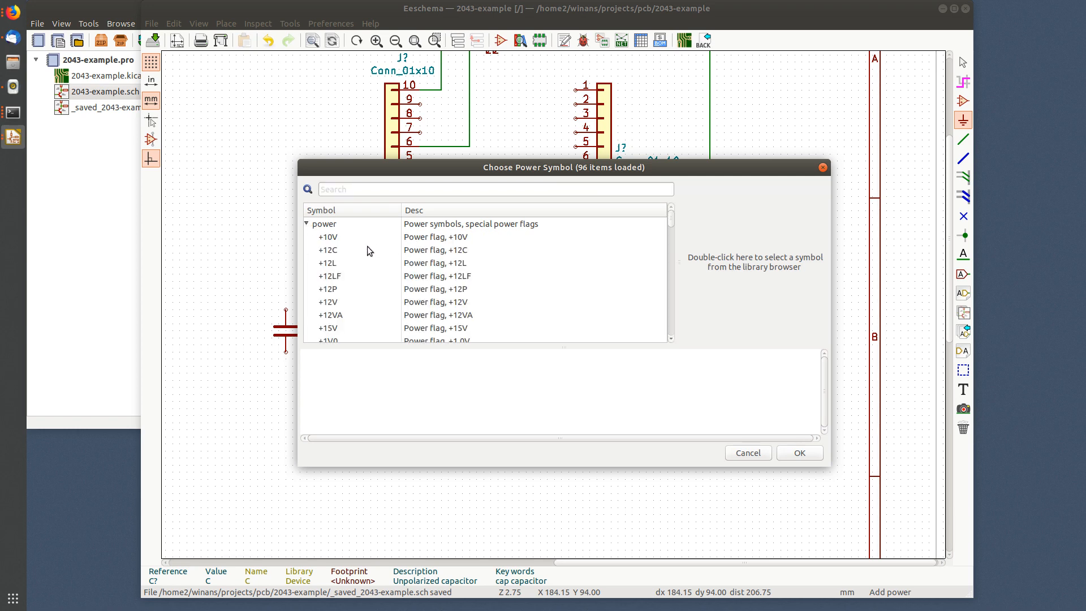
{"action": "scroll", "coordinate": [368, 246], "scroll_direction": "down", "scroll_amount": 4}
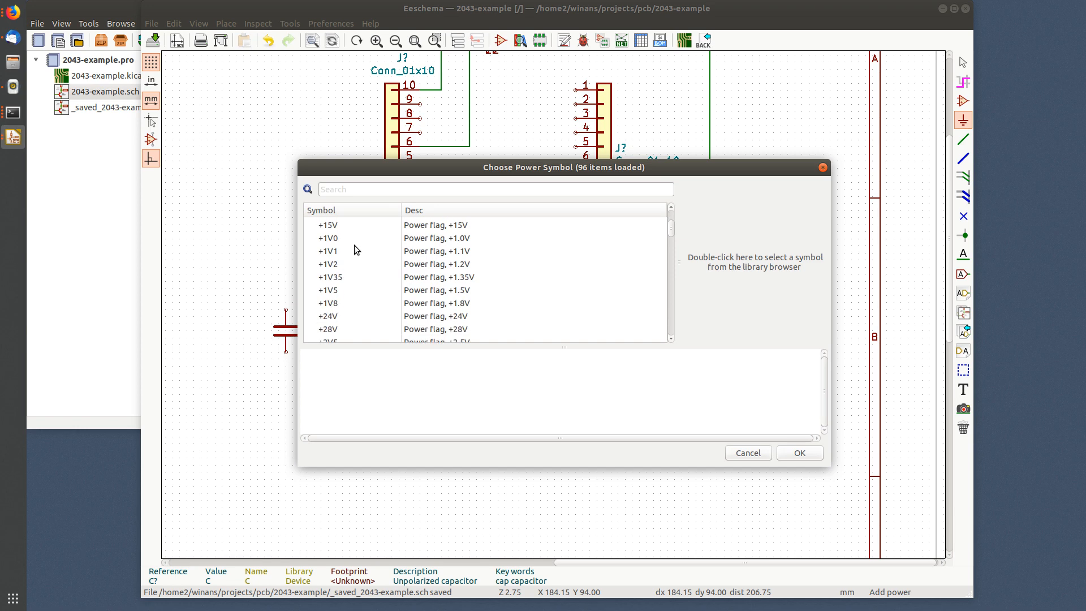
{"action": "scroll", "coordinate": [356, 245], "scroll_direction": "down", "scroll_amount": 5}
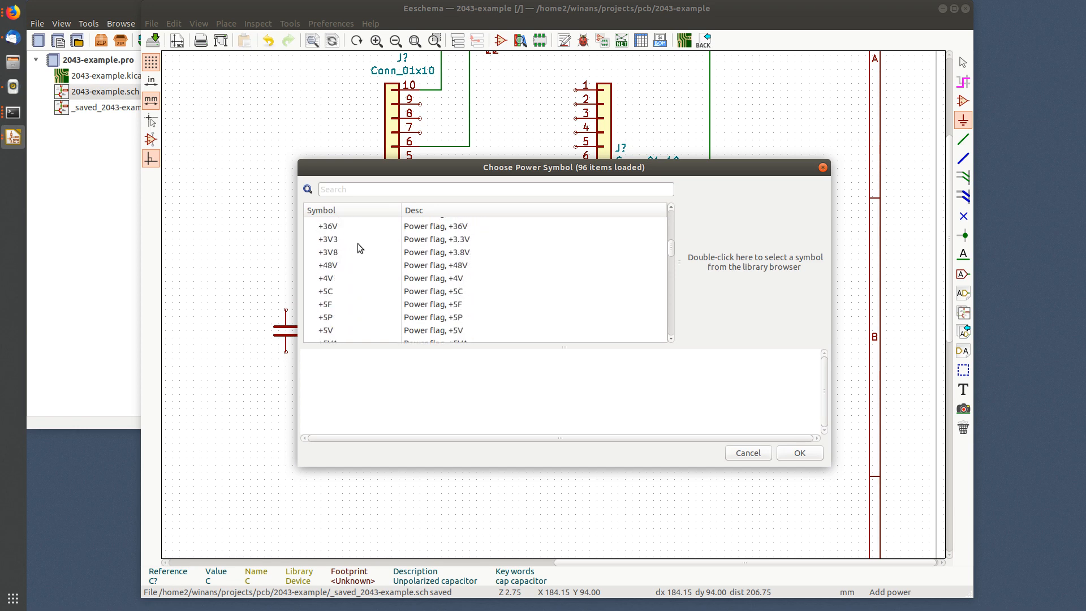
{"action": "scroll", "coordinate": [382, 270], "scroll_direction": "down", "scroll_amount": 4}
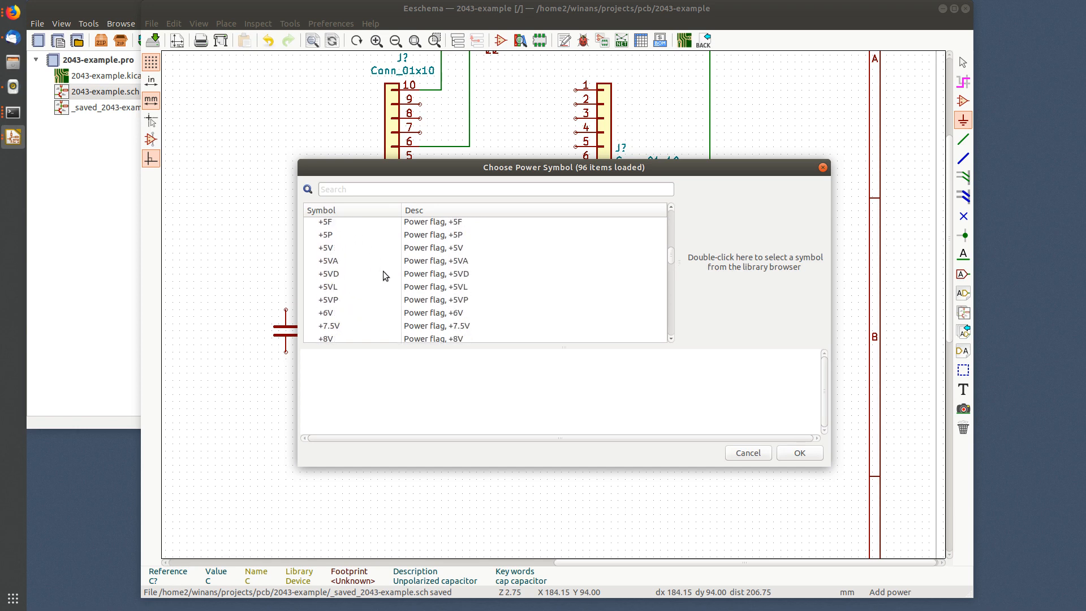
{"action": "left_click", "coordinate": [387, 190]}
{"action": "type", "text": "gnd"}
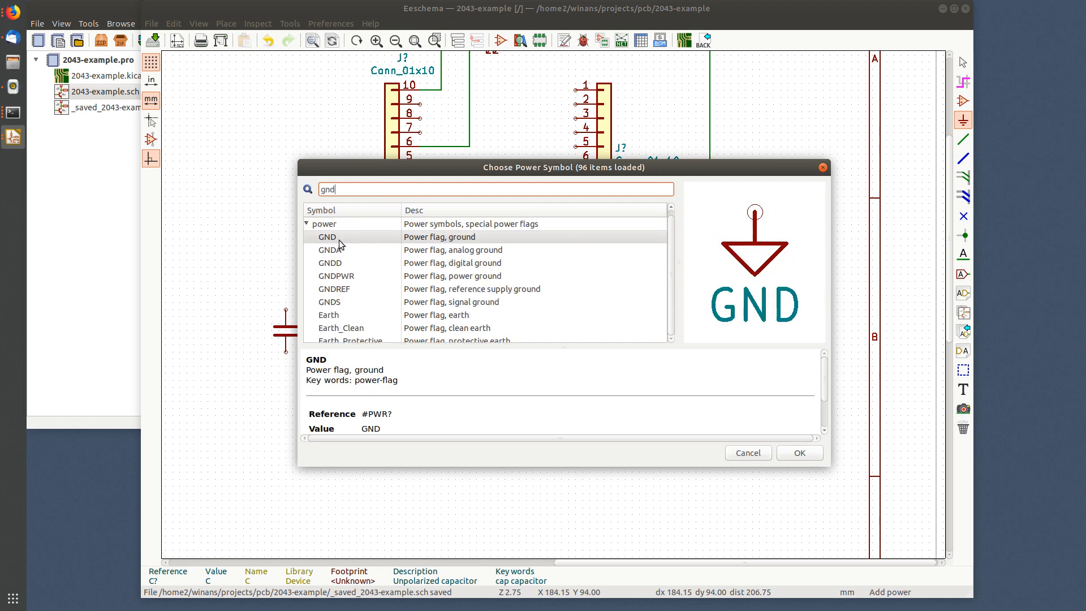
{"action": "key", "text": "Down"}
{"action": "key", "text": "Down"}
{"action": "key", "text": "Down"}
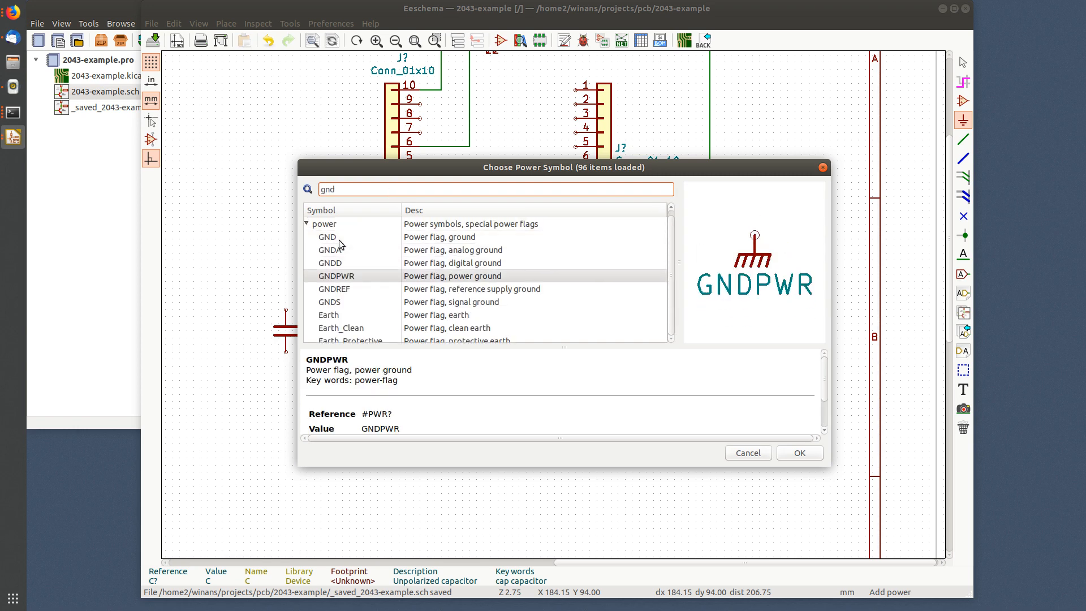
{"action": "key", "text": "Up"}
{"action": "key", "text": "Up"}
{"action": "key", "text": "Up"}
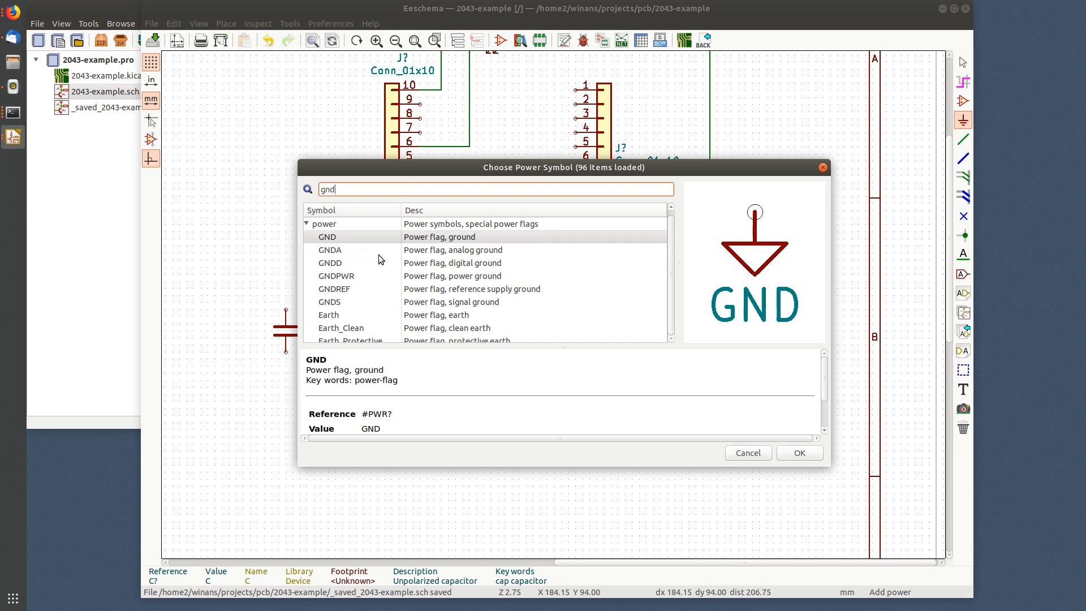
{"action": "left_click", "coordinate": [800, 453]}
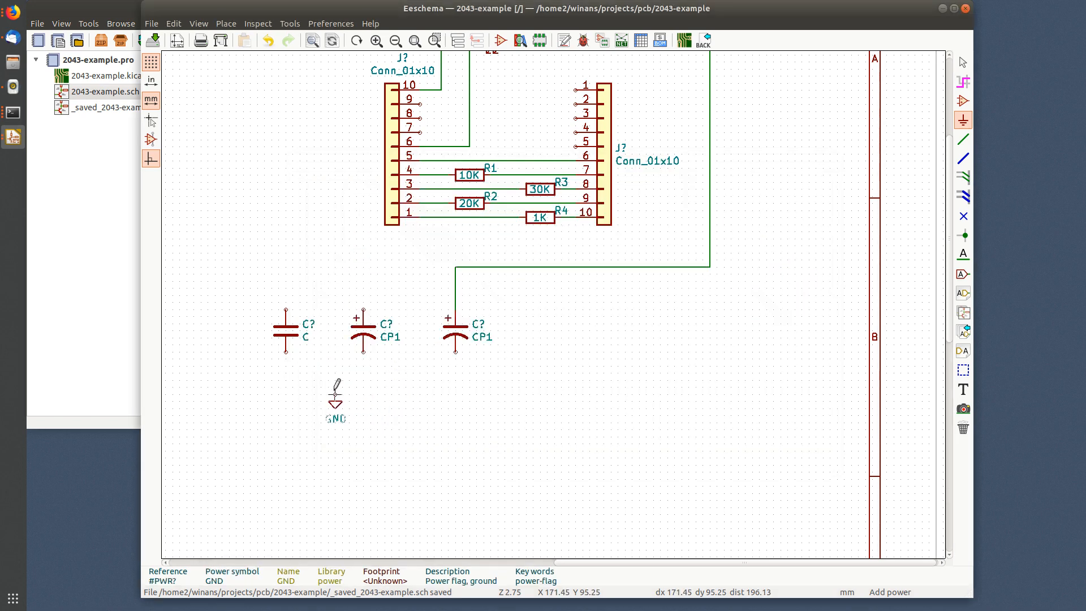
{"action": "left_click", "coordinate": [406, 372]}
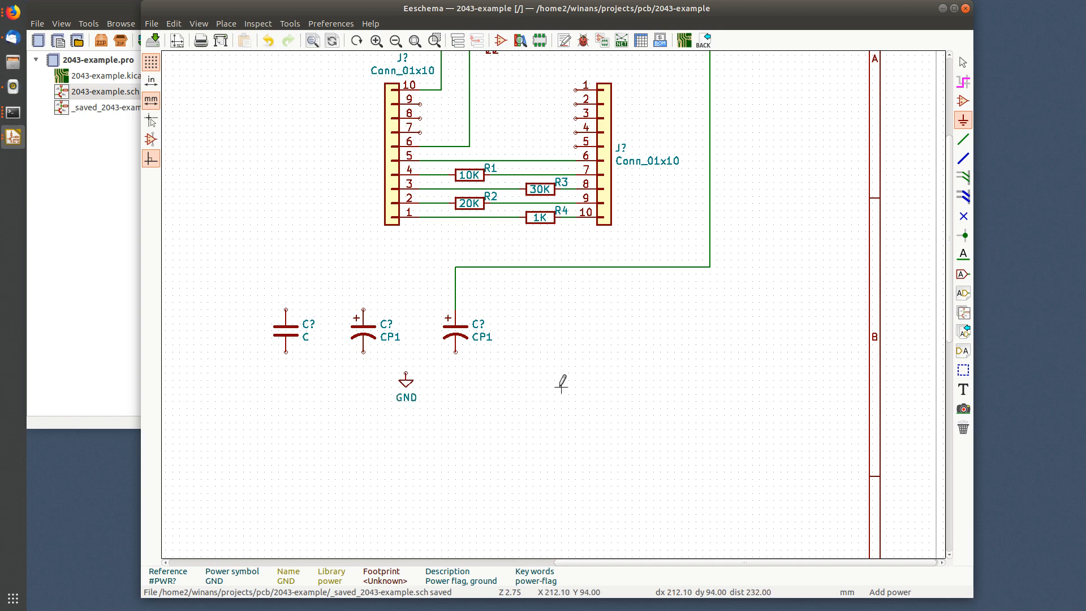
{"action": "key", "text": "Escape"}
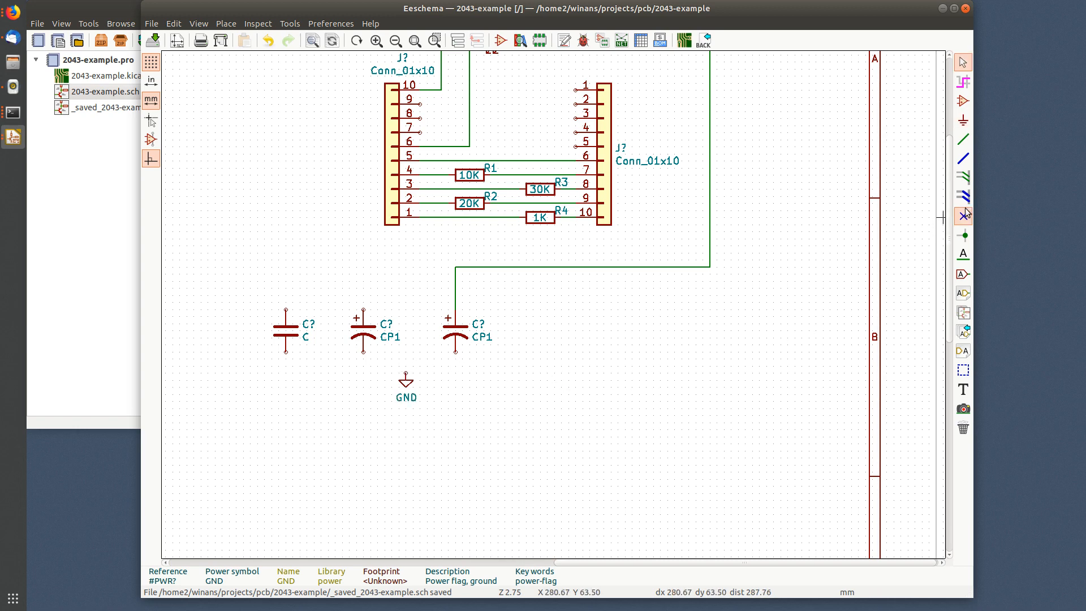
Step: Wire the lower leads of all three capacitors together with one straight horizontal wire
{"action": "left_click", "coordinate": [962, 139]}
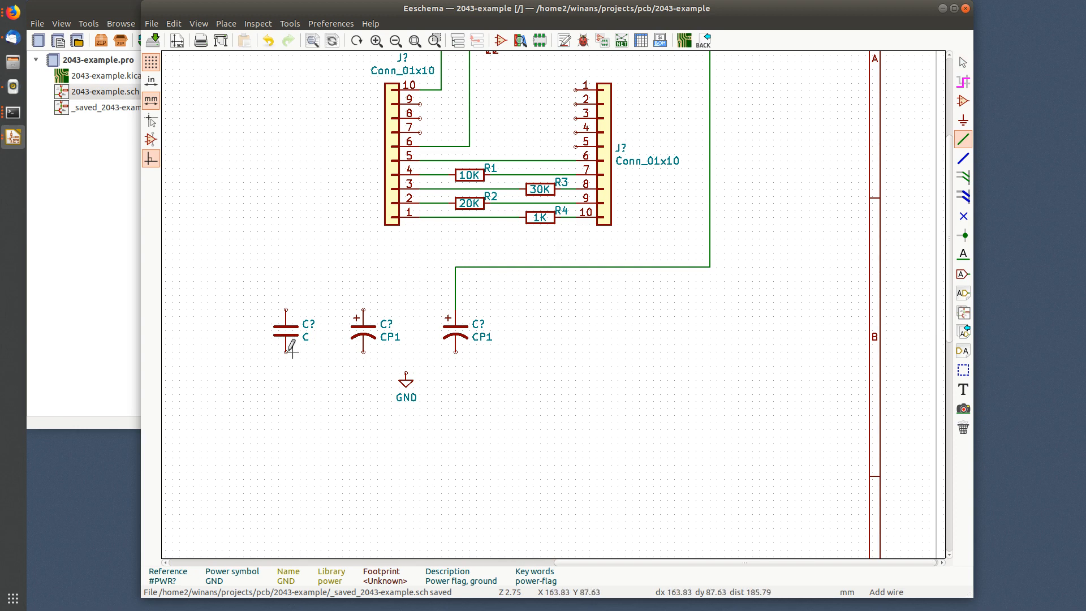
{"action": "left_click", "coordinate": [455, 352]}
{"action": "left_click", "coordinate": [285, 352]}
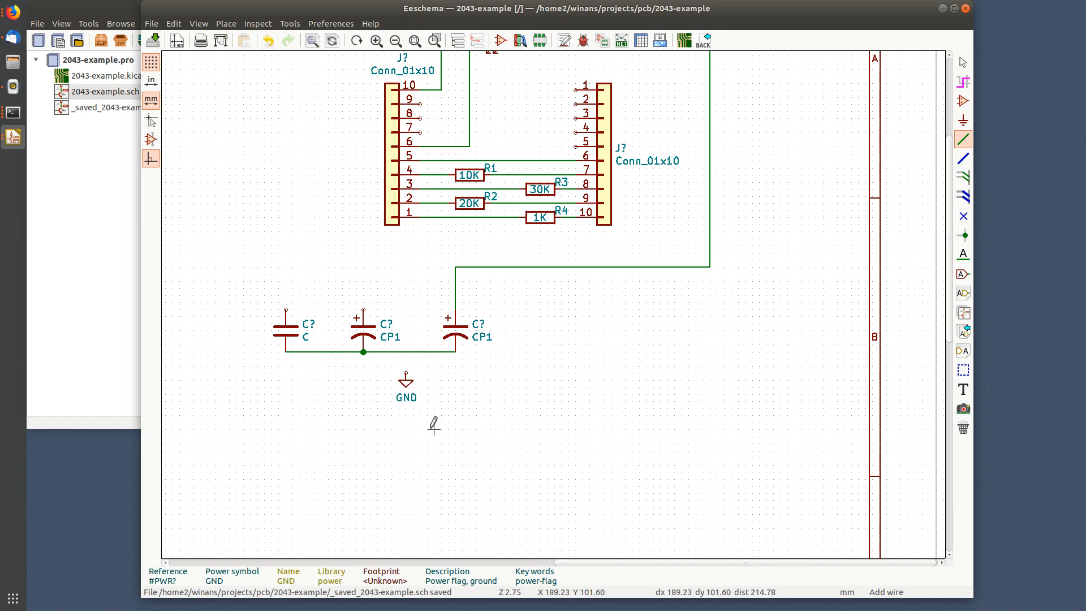
Step: Wire the GND symbol to the capacitors' common lower wire, and join the upper leads of the unpolarized and left CP1 capacitors
{"action": "left_click", "coordinate": [406, 372]}
{"action": "left_click", "coordinate": [405, 352]}
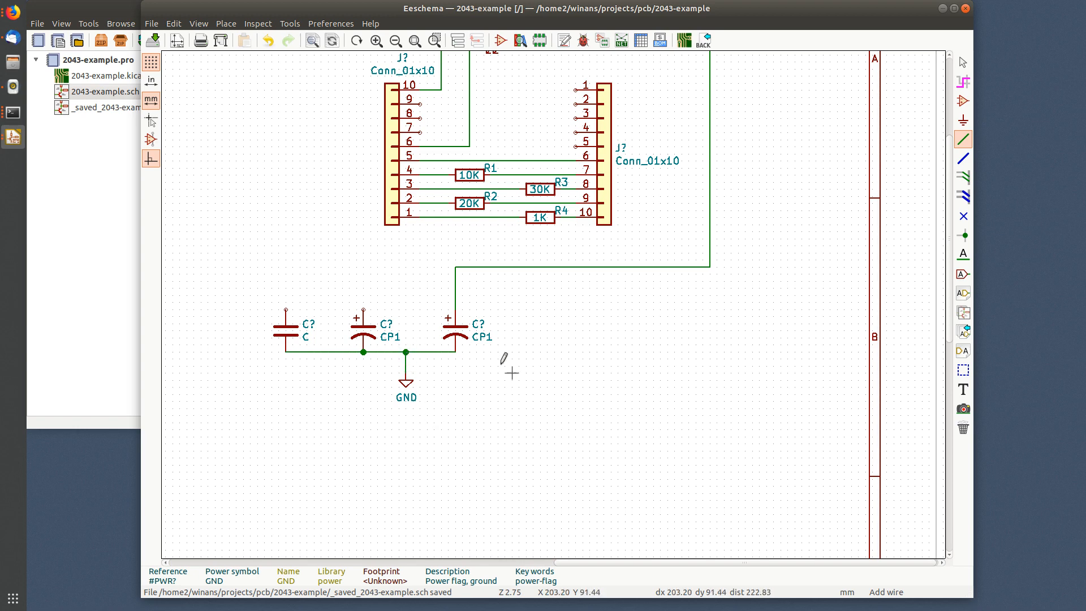
{"action": "left_click", "coordinate": [363, 309]}
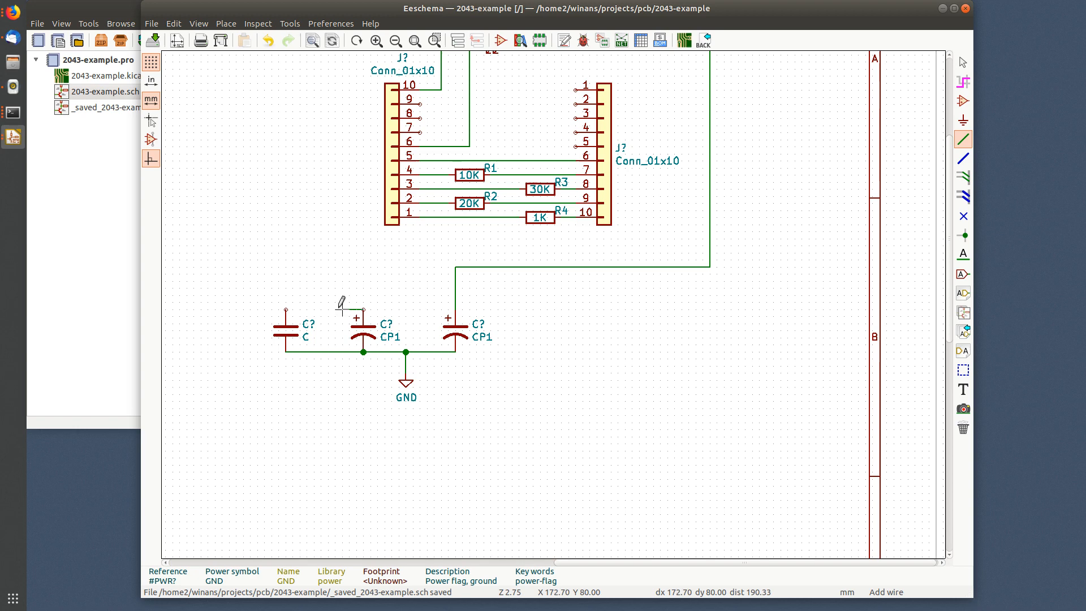
{"action": "left_click", "coordinate": [286, 310]}
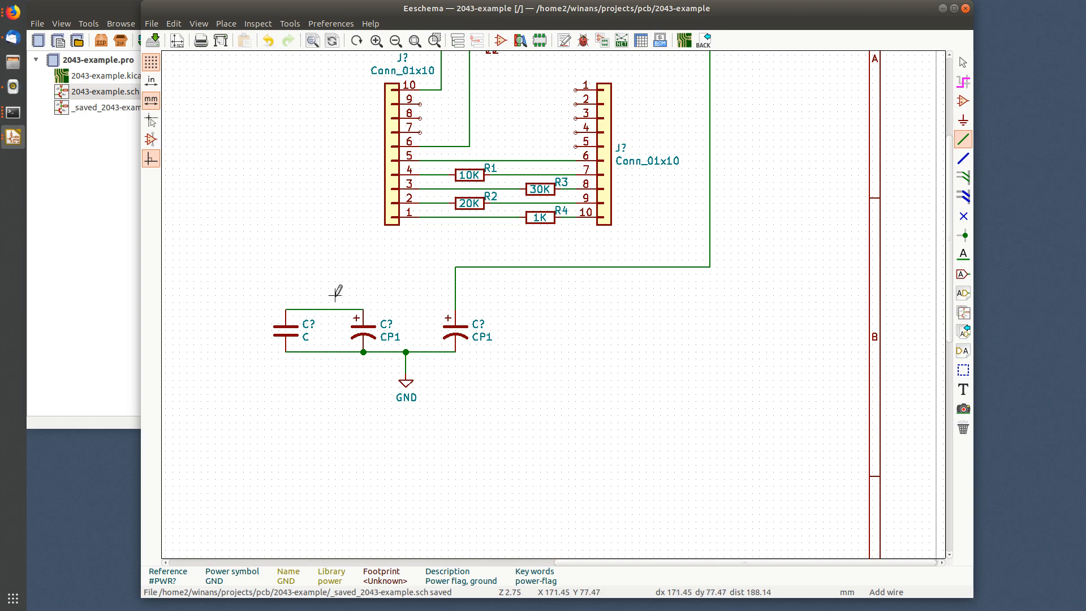
{"action": "key", "text": "Escape"}
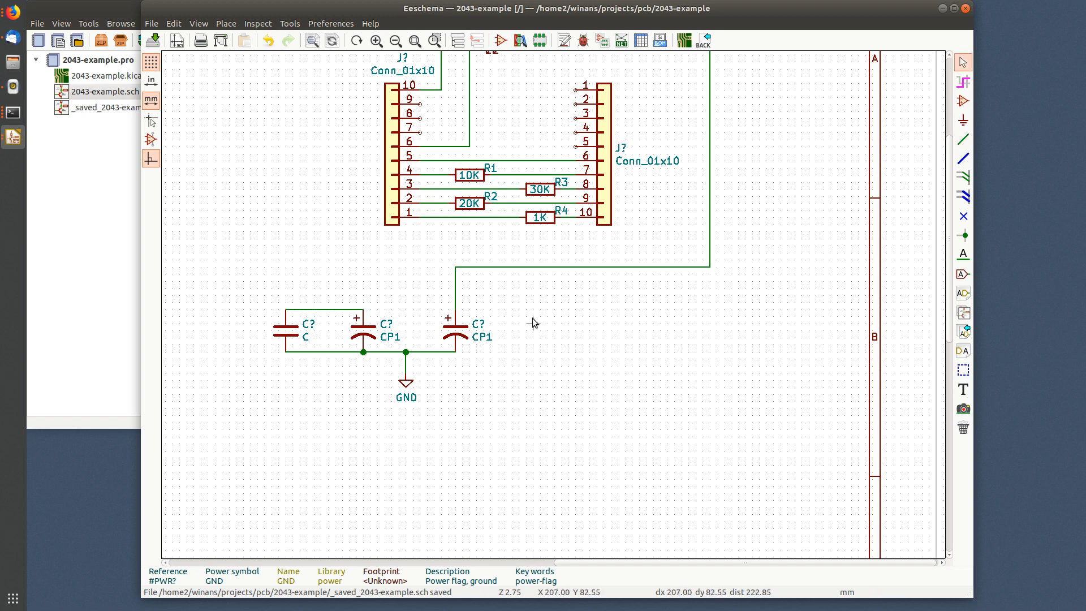
Step: Find the +5V symbol in the power library and place it on the wire joining the two left capacitors' upper leads
{"action": "middle_click_drag", "start_coordinate": [532, 323], "coordinate": [460, 371]}
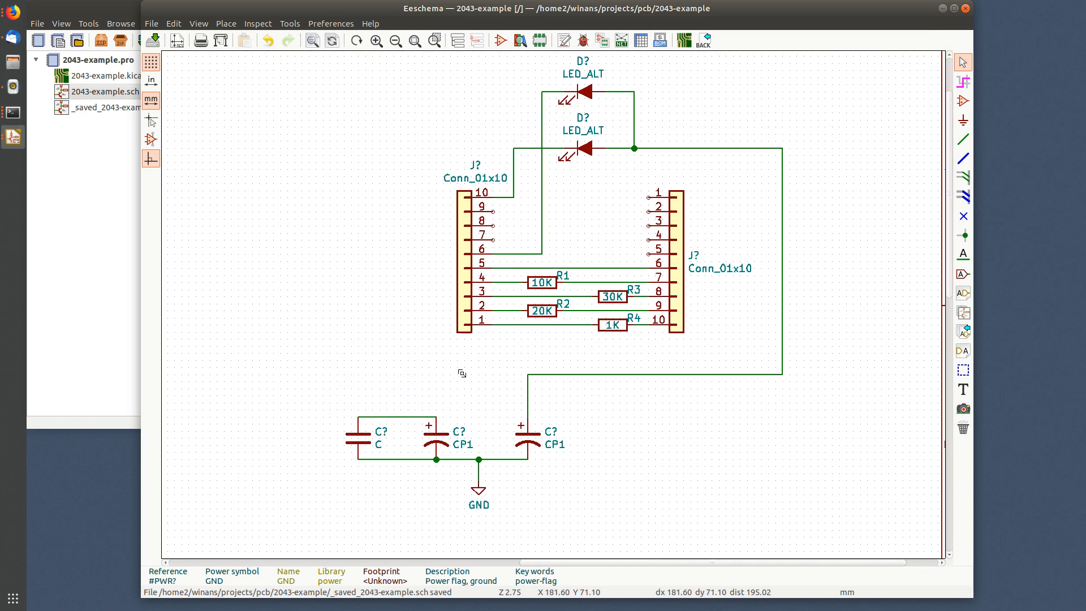
{"action": "left_click", "coordinate": [963, 121]}
{"action": "left_click", "coordinate": [334, 291]}
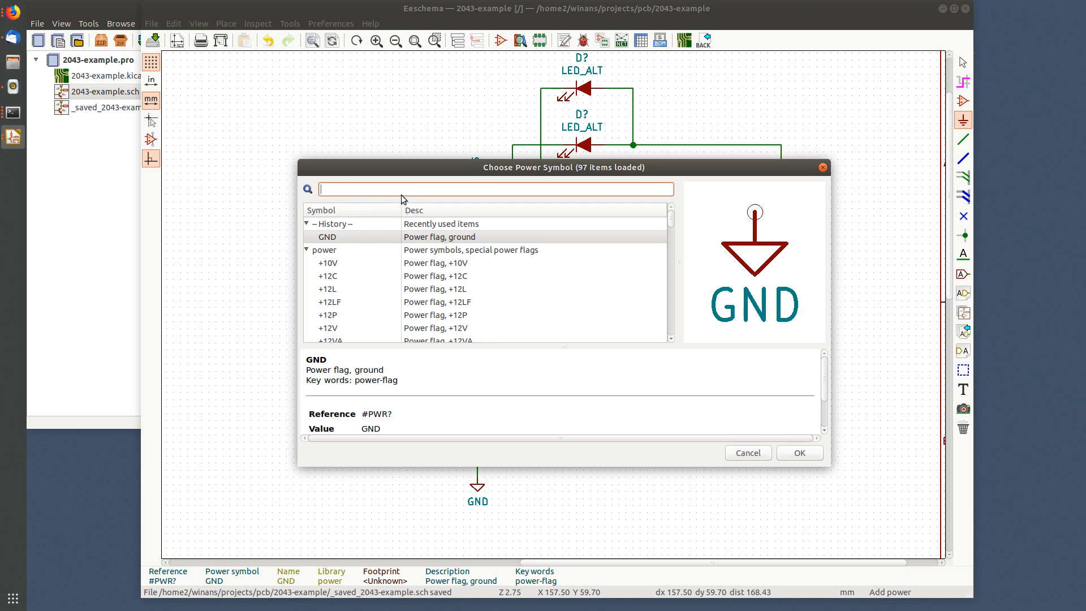
{"action": "type", "text": "5v"}
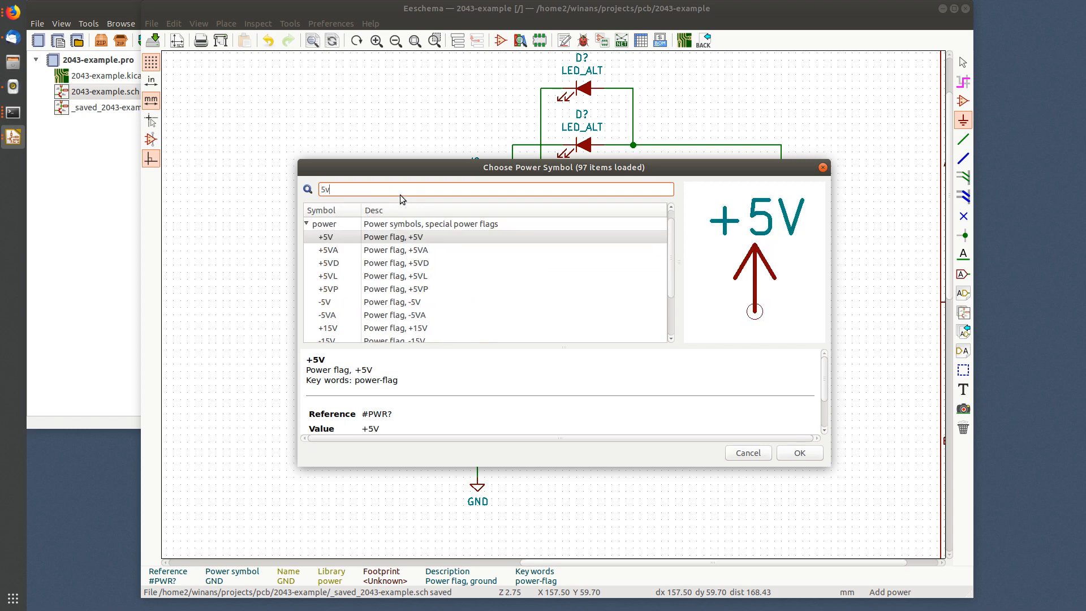
{"action": "left_click", "coordinate": [338, 240]}
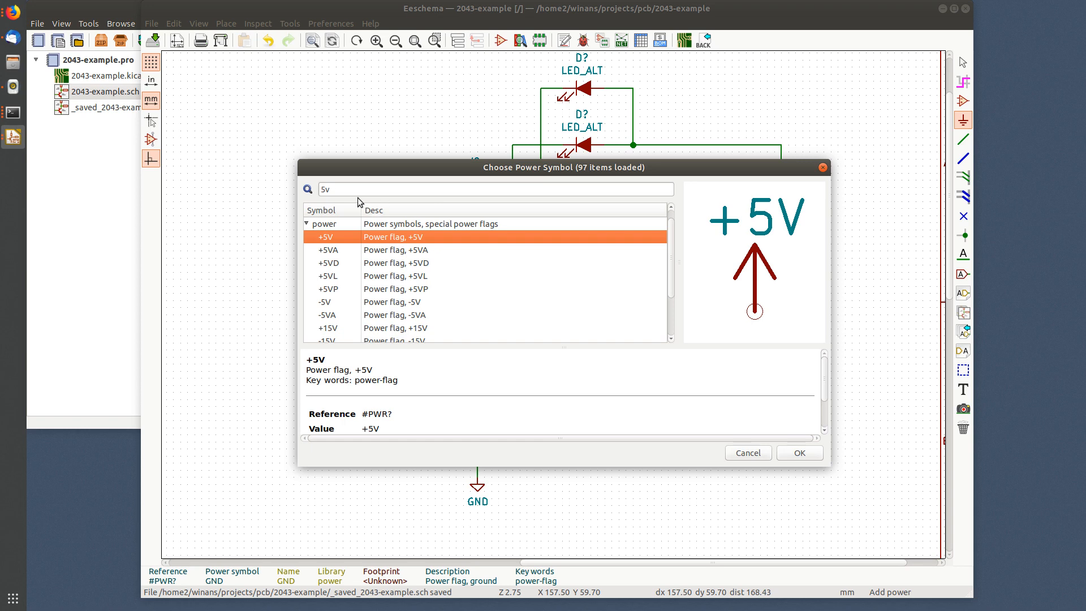
{"action": "left_click", "coordinate": [799, 453]}
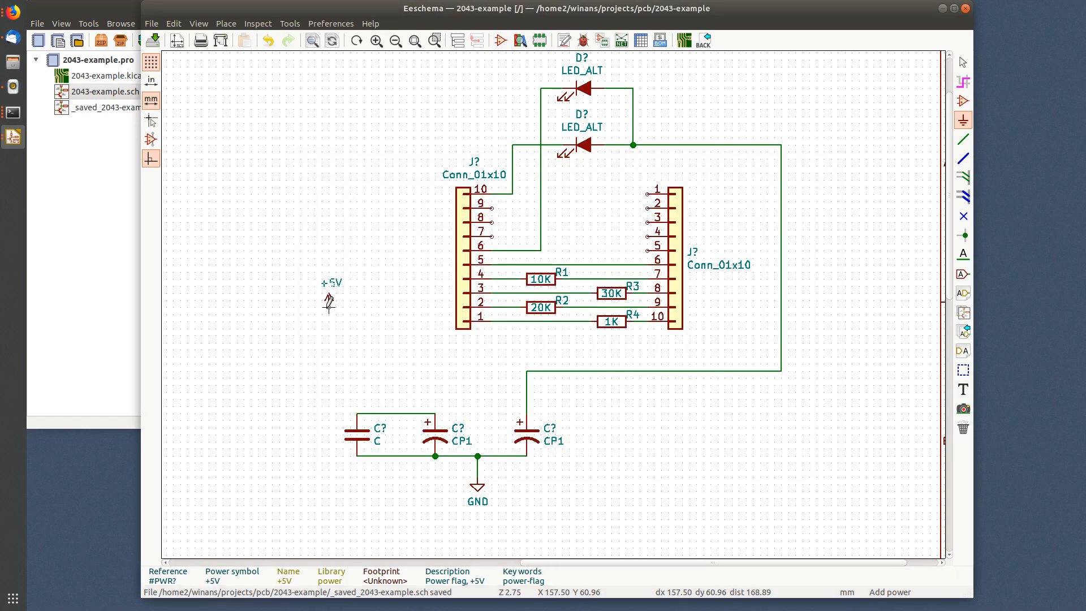
{"action": "left_click", "coordinate": [393, 413]}
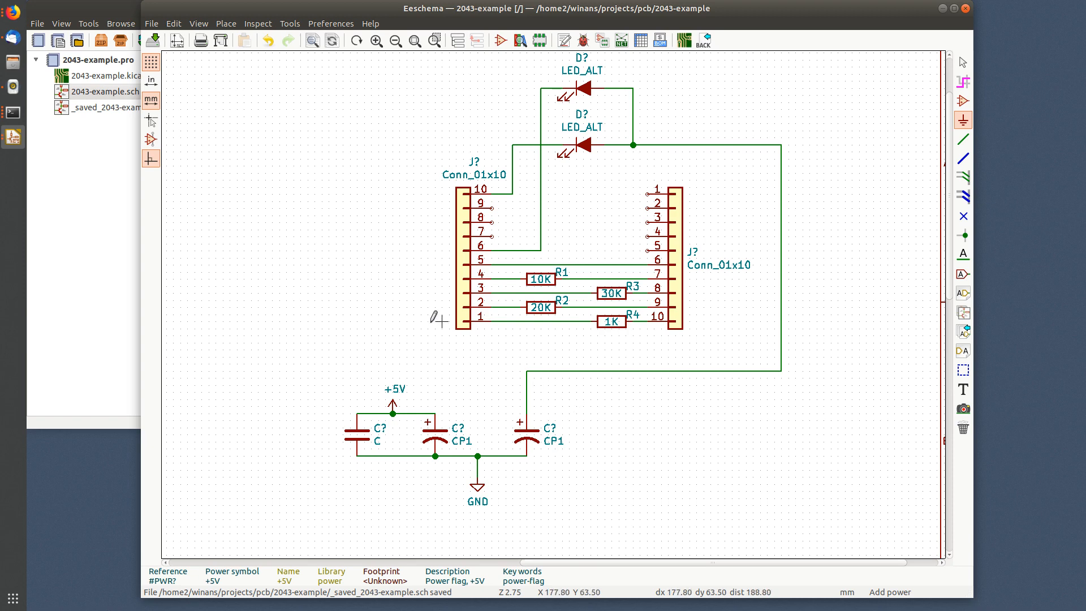
{"action": "key", "text": "Escape"}
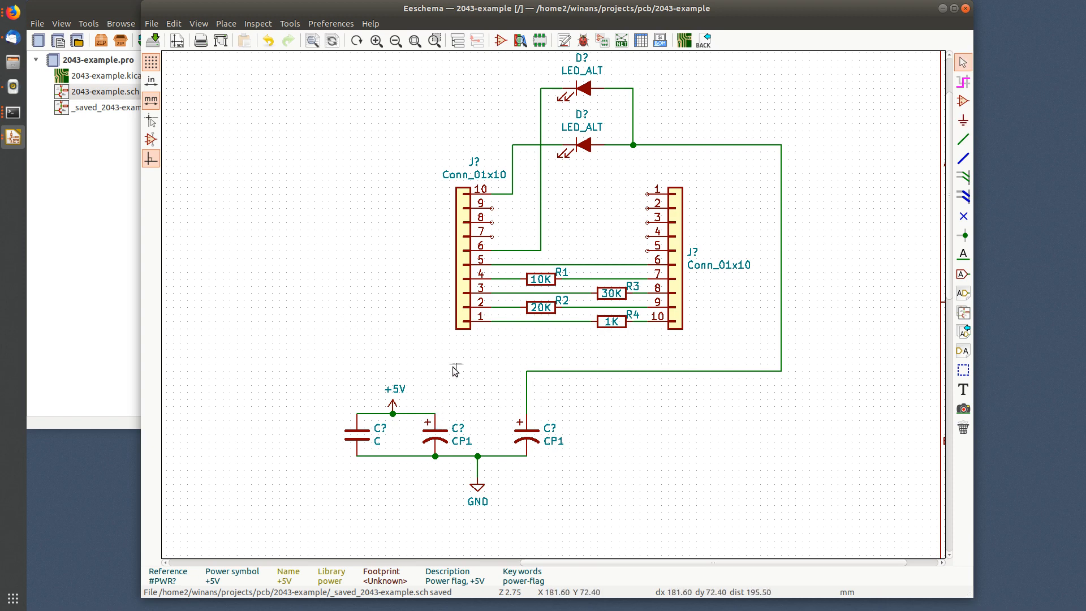
Step: Save the schematic and check the available print options without printing
{"action": "middle_click_drag", "start_coordinate": [512, 349], "coordinate": [450, 368]}
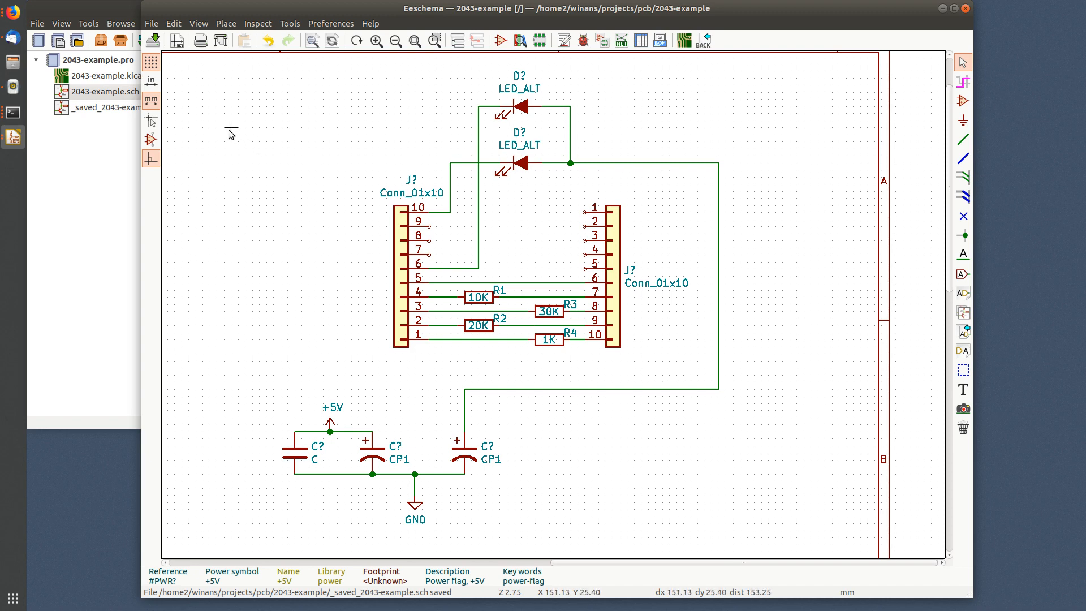
{"action": "left_click", "coordinate": [154, 43]}
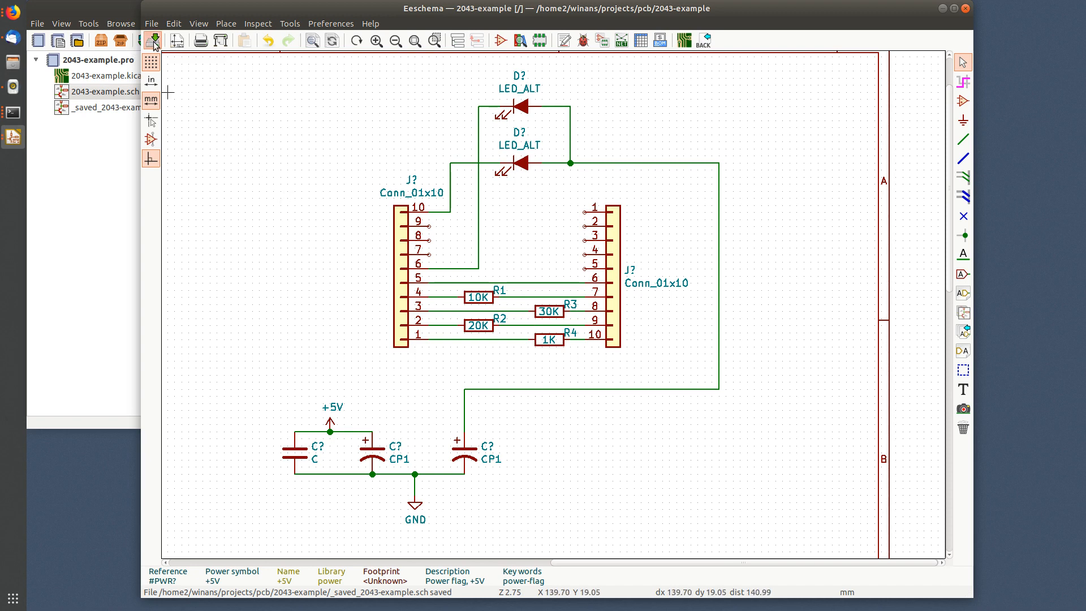
{"action": "left_click", "coordinate": [202, 42]}
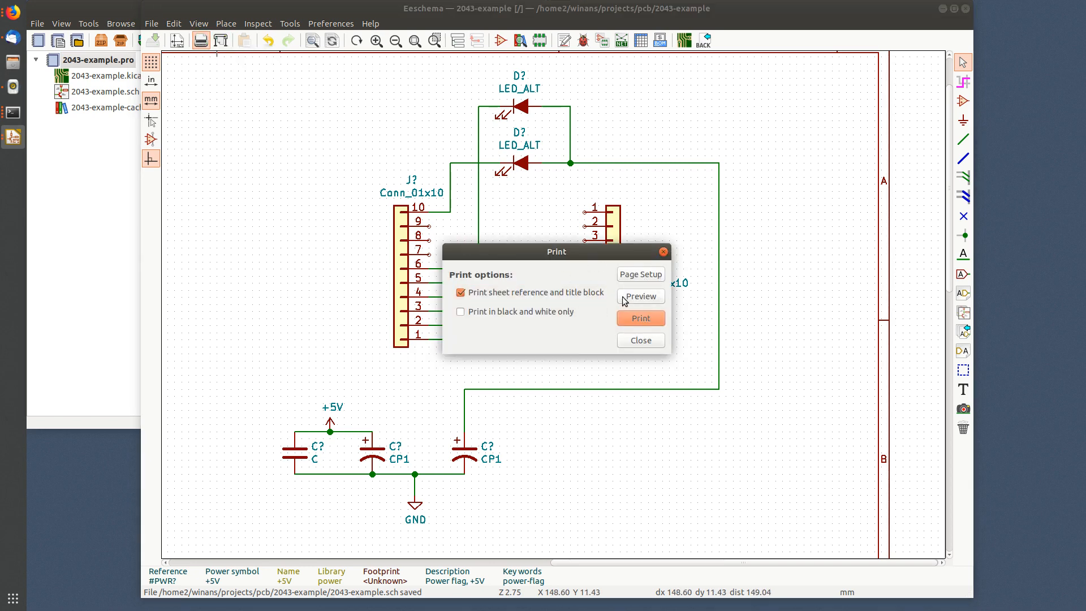
{"action": "key", "text": "Escape"}
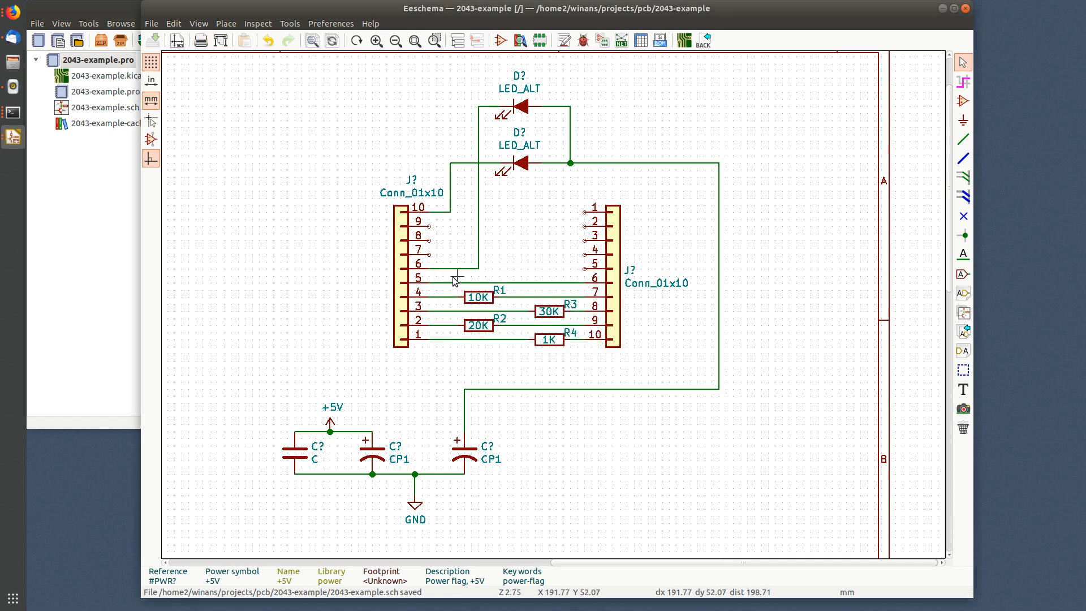
Step: Plot all schematic pages as PDF in color with output directory ./ and check the project files for the plot
{"action": "left_click", "coordinate": [220, 40]}
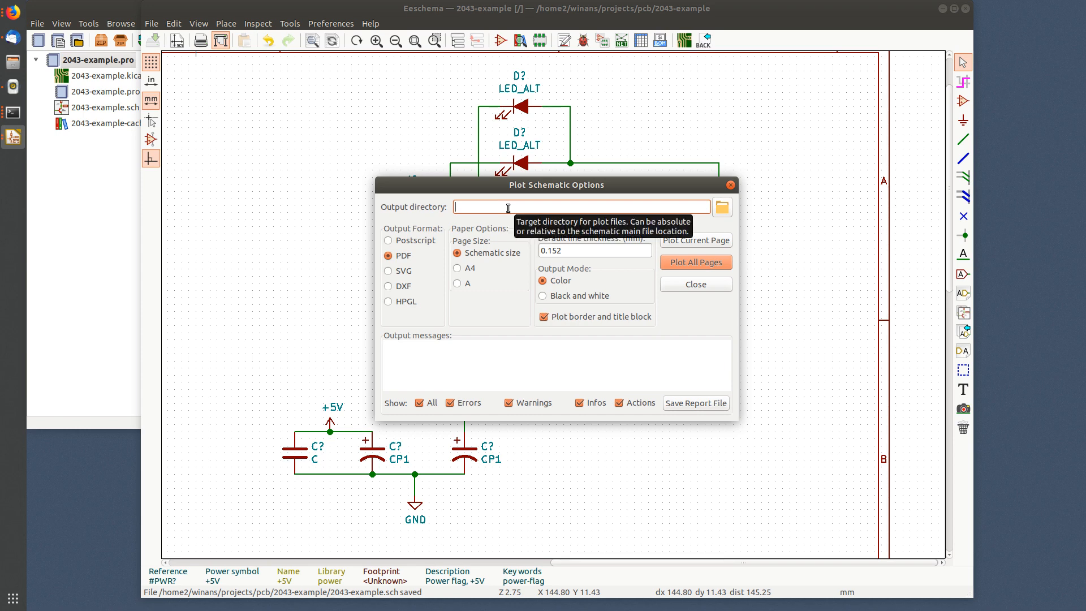
{"action": "type", "text": "./"}
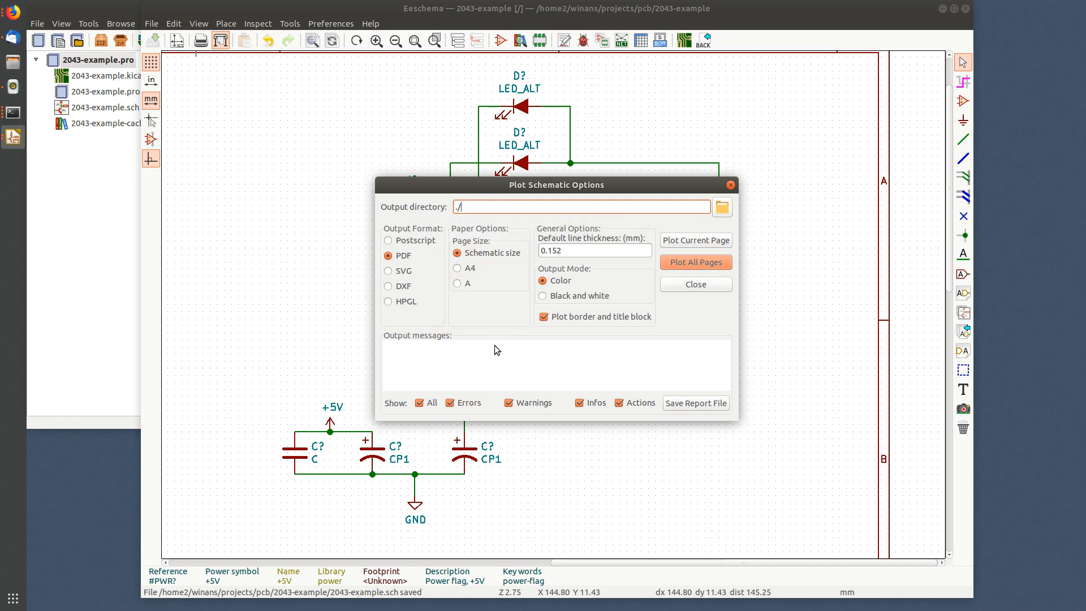
{"action": "left_click", "coordinate": [694, 260]}
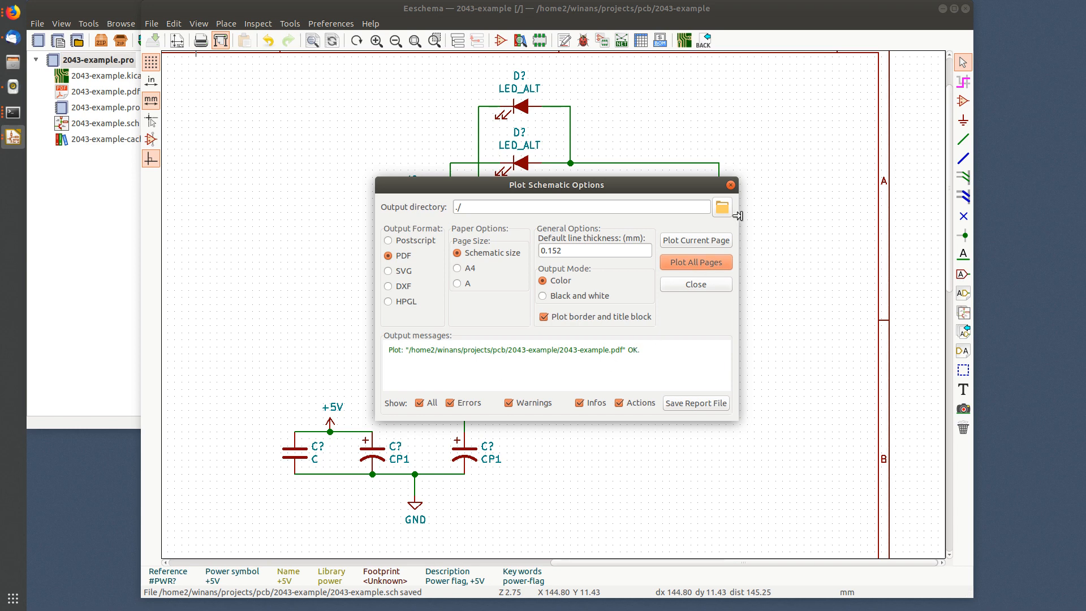
{"action": "left_click", "coordinate": [72, 213]}
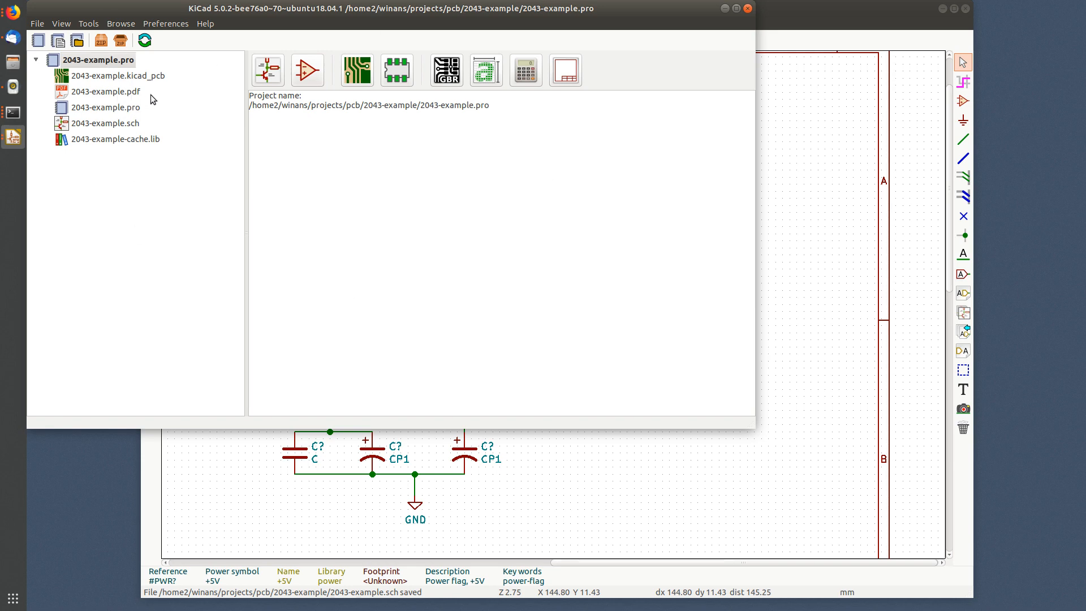
{"action": "left_click", "coordinate": [798, 6]}
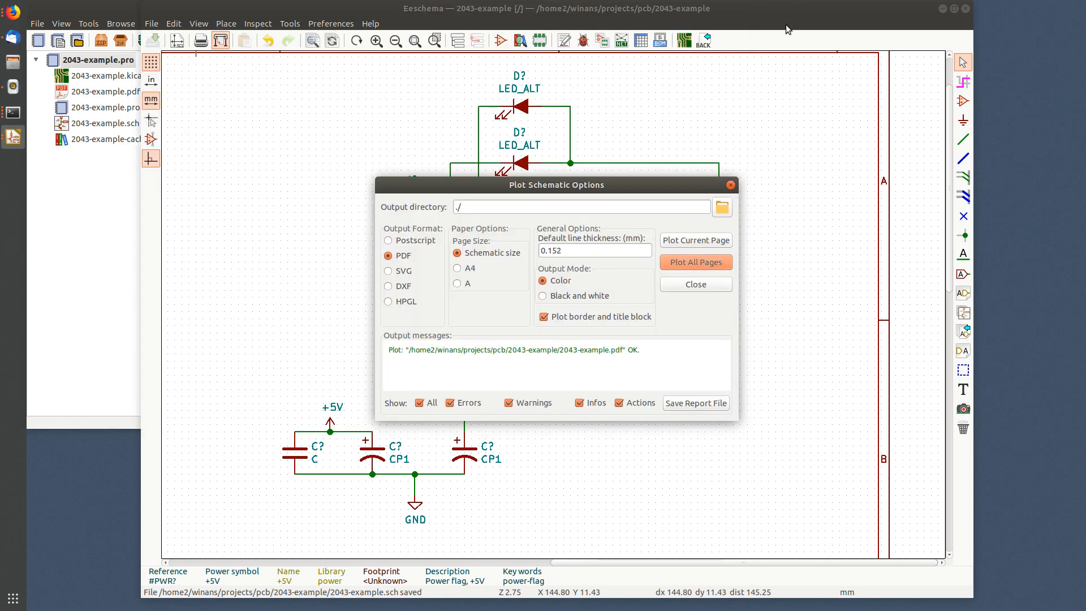
{"action": "left_click", "coordinate": [731, 184]}
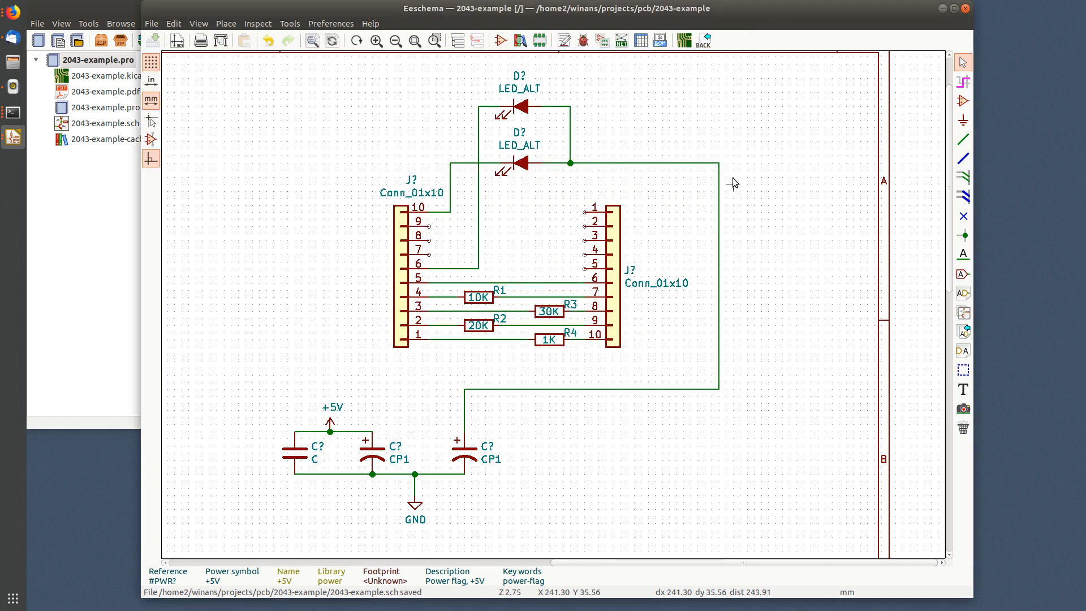
Step: Open 2043-example.pdf from the project files, examine the plotted circuit and title block, and return to the schematic editor
{"action": "left_click", "coordinate": [73, 171]}
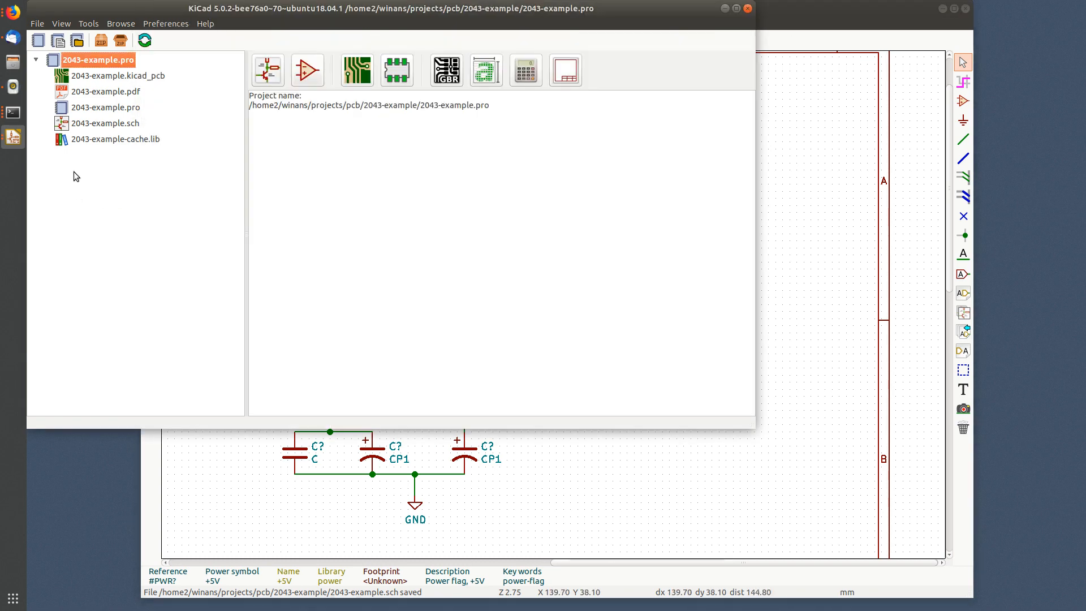
{"action": "double_click", "coordinate": [124, 94]}
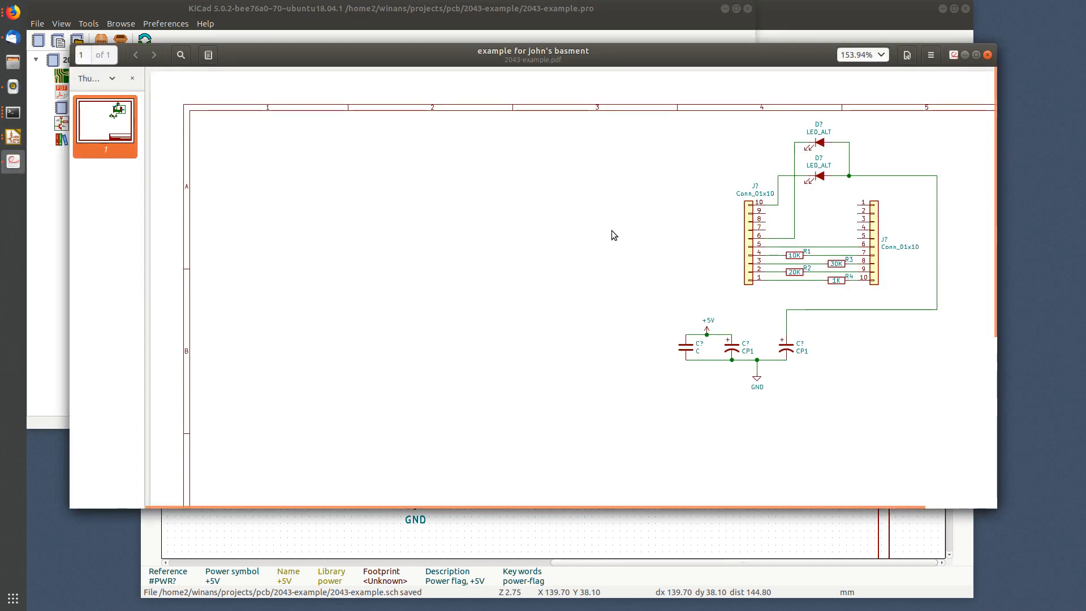
{"action": "scroll", "coordinate": [611, 229], "scroll_direction": "down", "scroll_amount": 1, "text": "ctrl"}
{"action": "scroll", "coordinate": [654, 254], "scroll_direction": "down", "scroll_amount": 3}
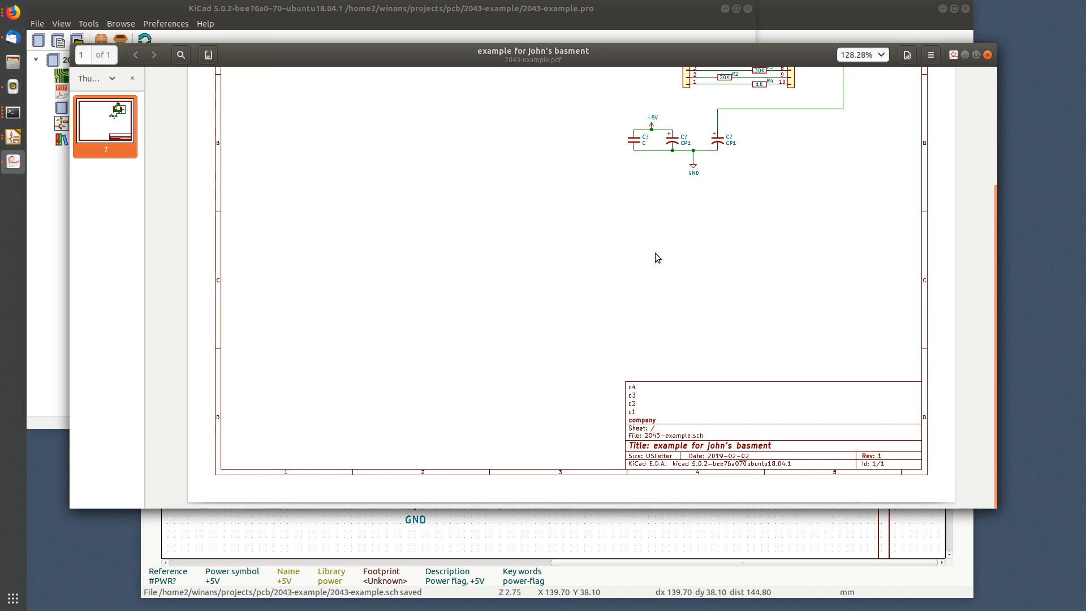
{"action": "scroll", "coordinate": [663, 288], "scroll_direction": "up", "scroll_amount": 3}
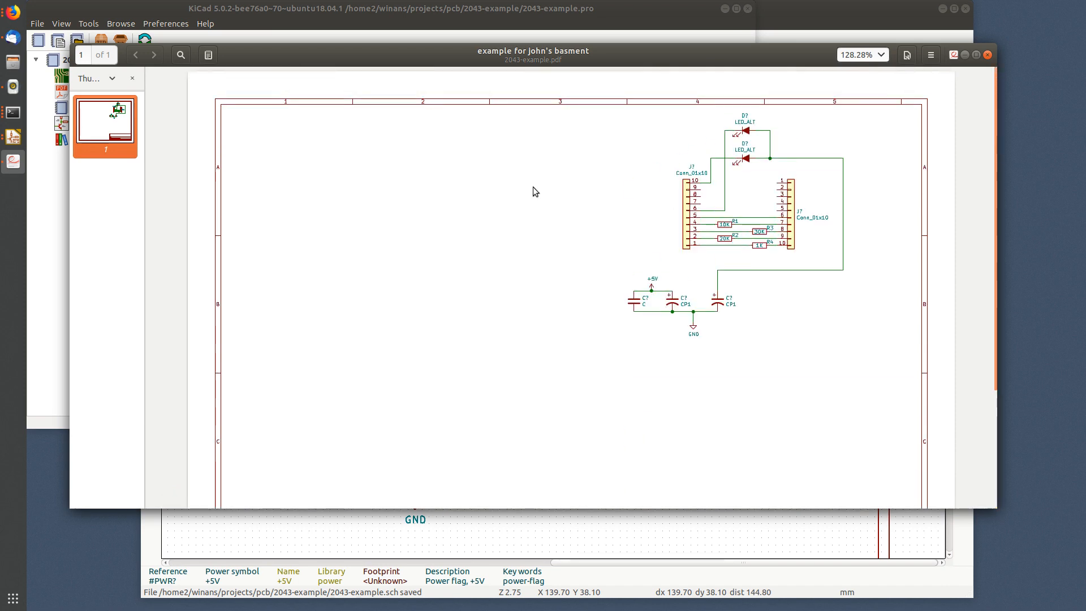
{"action": "left_click", "coordinate": [987, 54]}
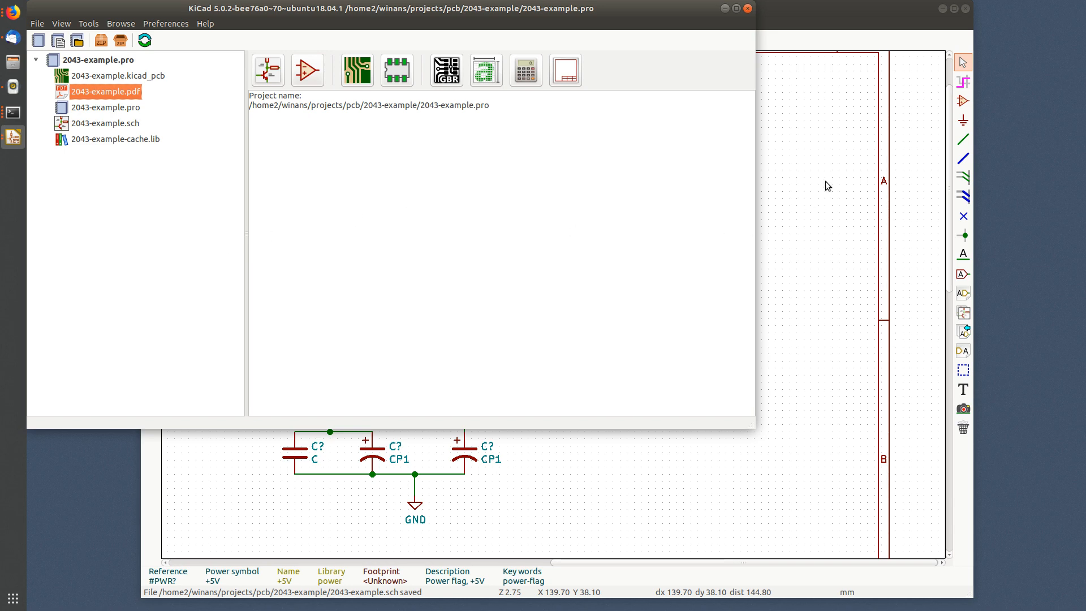
{"action": "left_click_drag", "start_coordinate": [842, 20], "coordinate": [898, 17]}
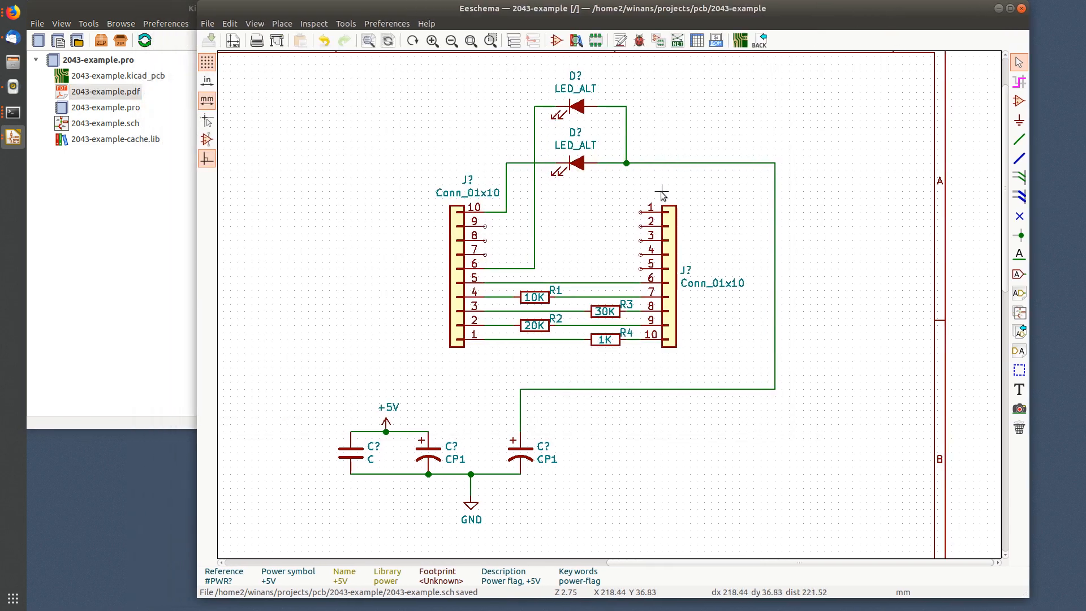